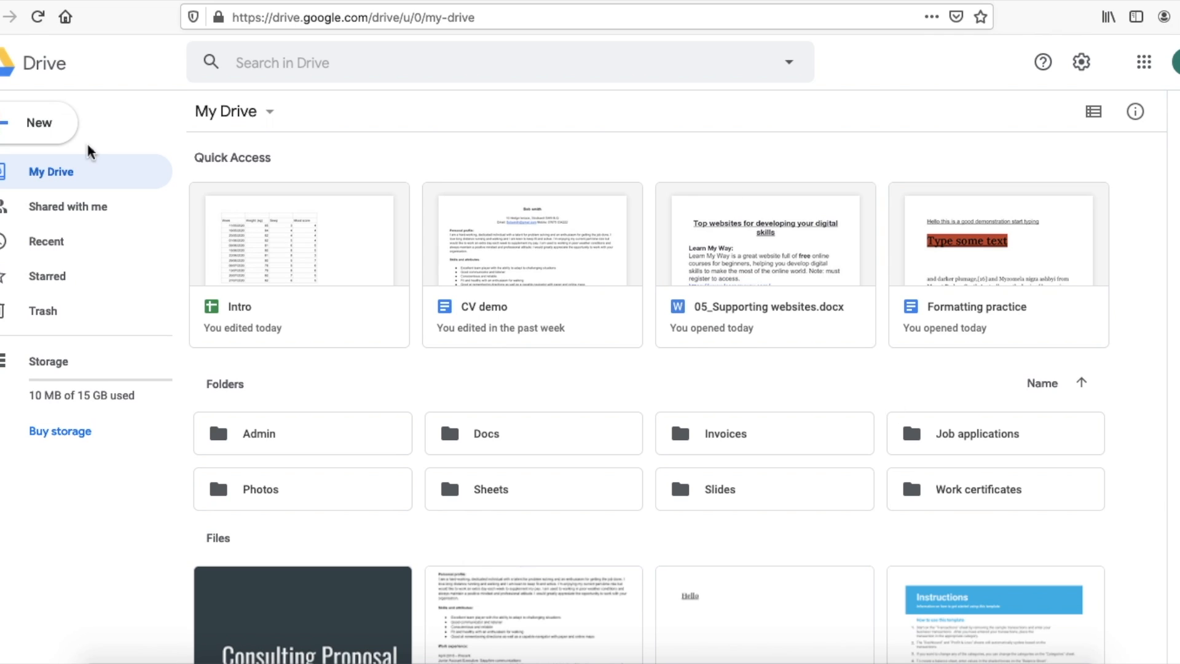
- Create a new Google Sheets spreadsheet from Drive and rename it Budget
{"action": "left_click", "coordinate": [36, 134]}
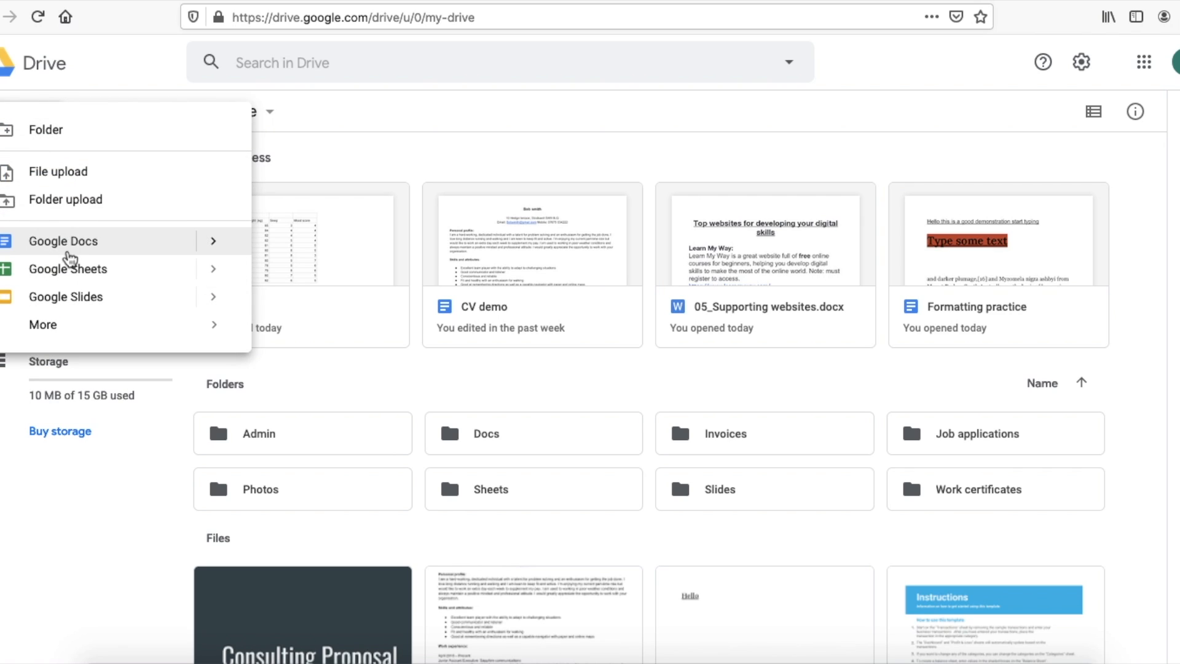
{"action": "left_click", "coordinate": [64, 271]}
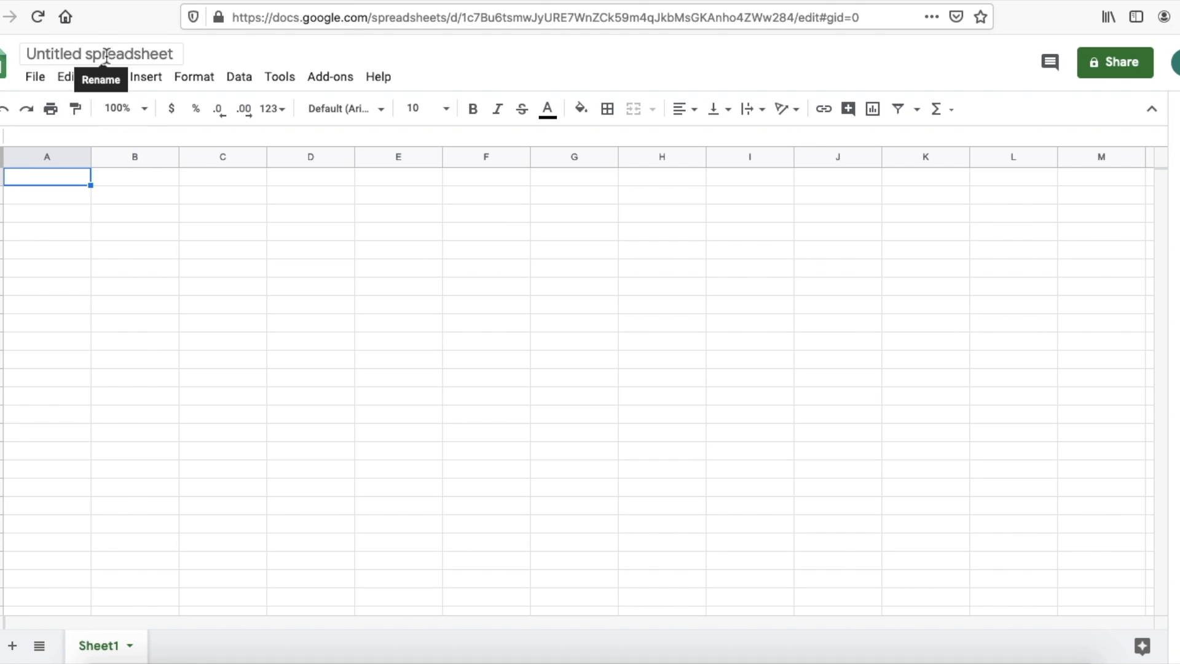
{"action": "left_click", "coordinate": [137, 56]}
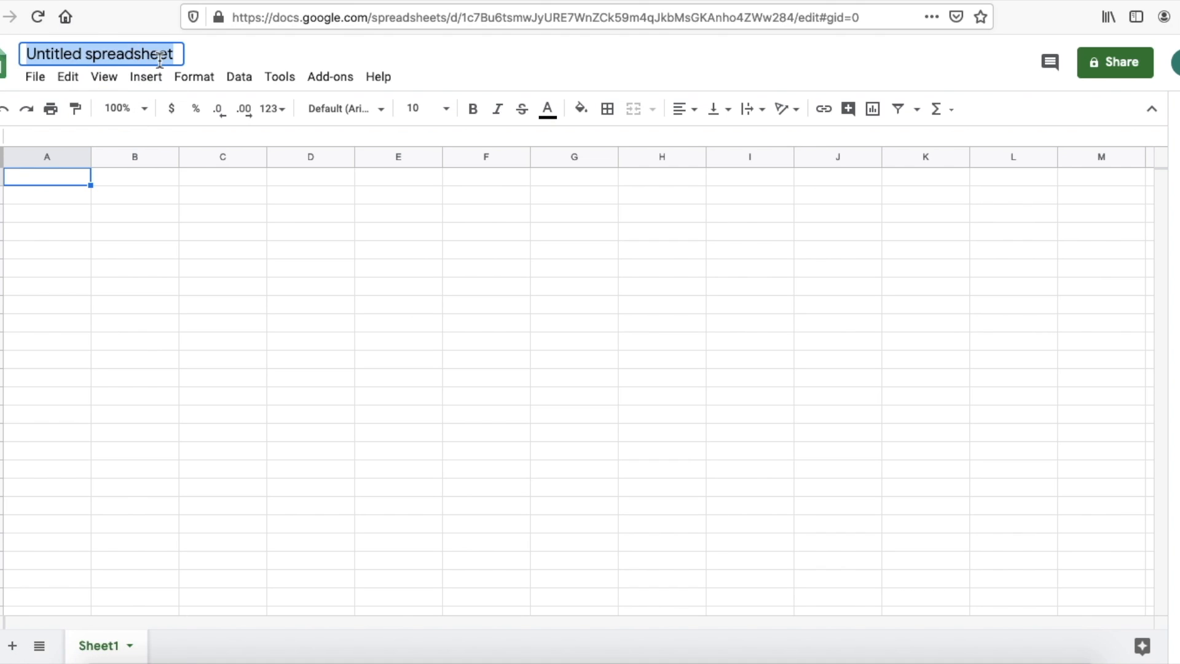
{"action": "key", "text": "BackSpace"}
{"action": "type", "text": "Budget"}
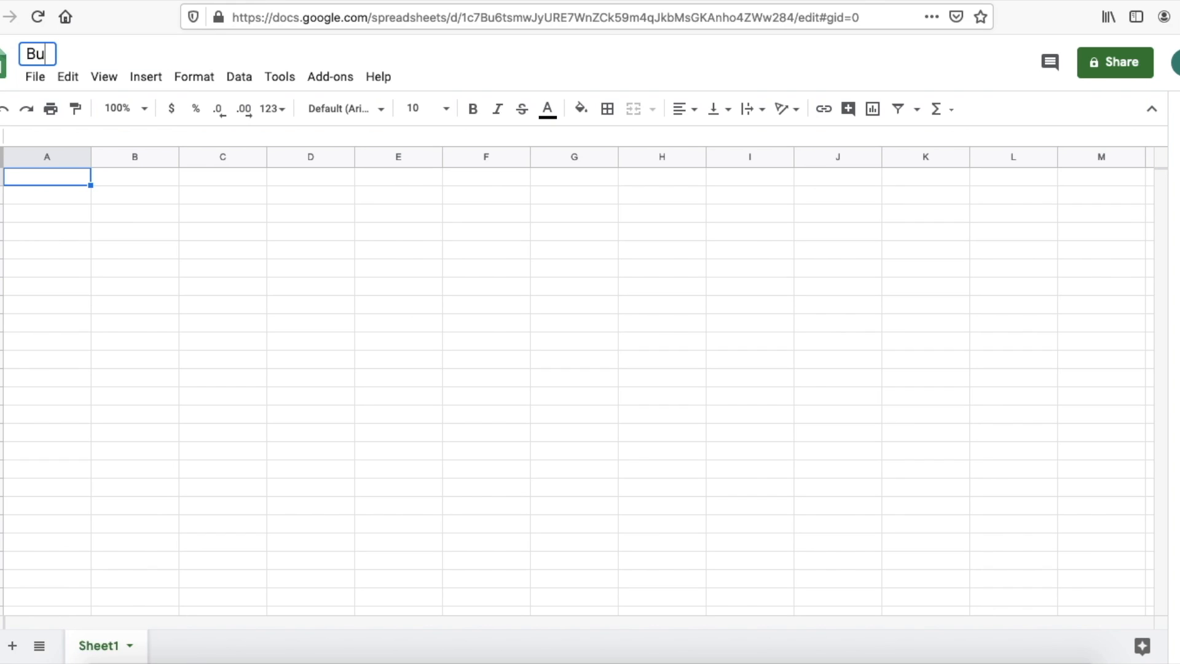
{"action": "left_click", "coordinate": [211, 256]}
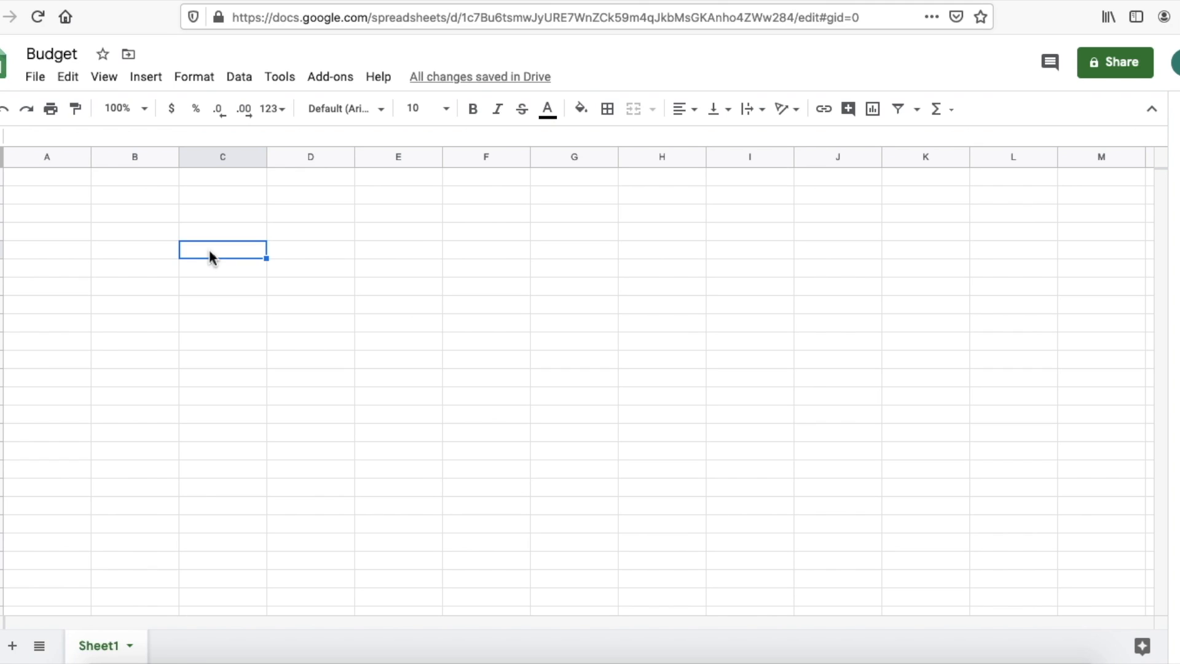
{"action": "left_click", "coordinate": [191, 212]}
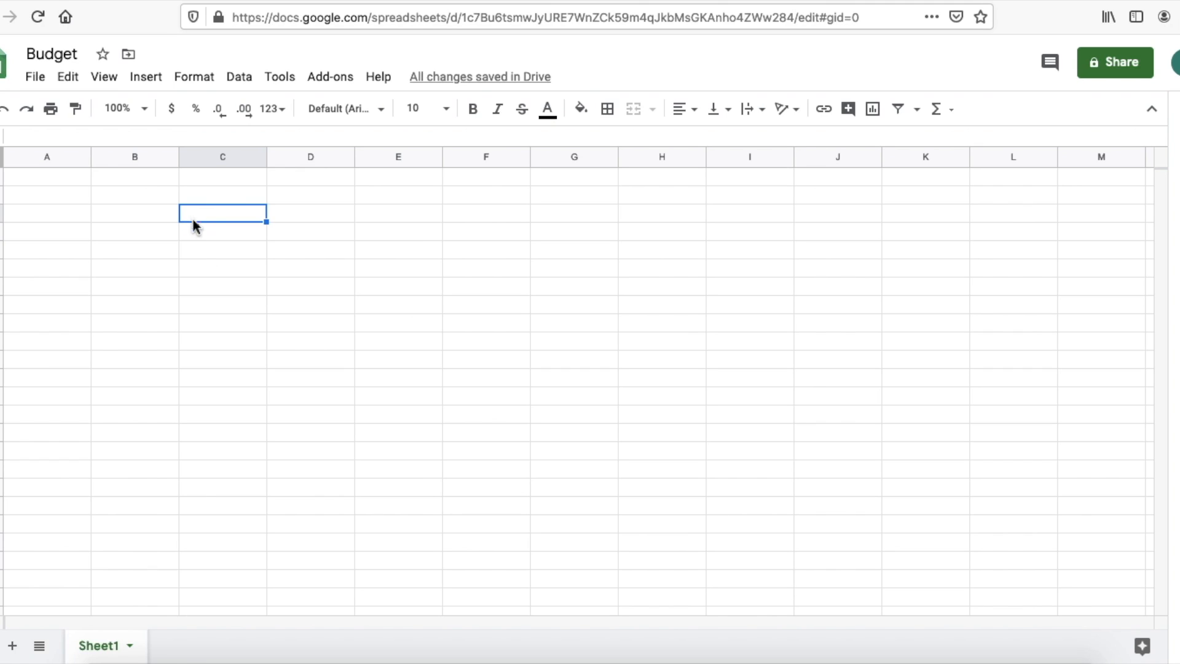
{"action": "left_click", "coordinate": [195, 254]}
{"action": "left_click", "coordinate": [326, 286]}
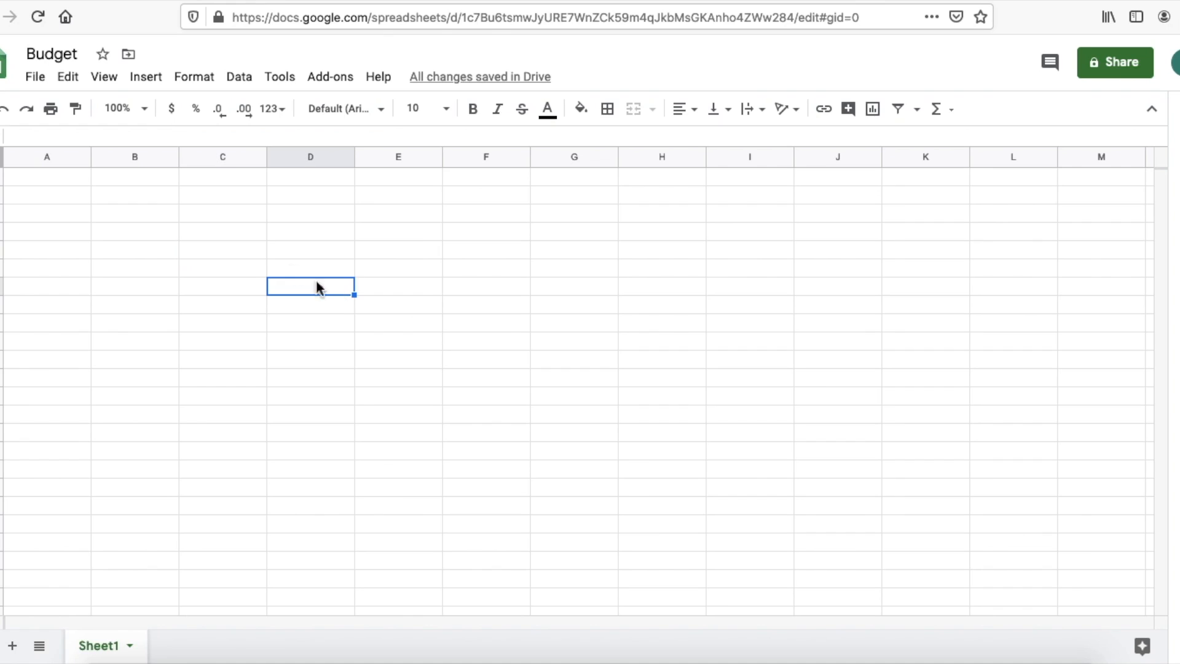
{"action": "left_click", "coordinate": [233, 259]}
{"action": "left_click", "coordinate": [219, 237]}
{"action": "type", "text": "gygfewyufwe"}
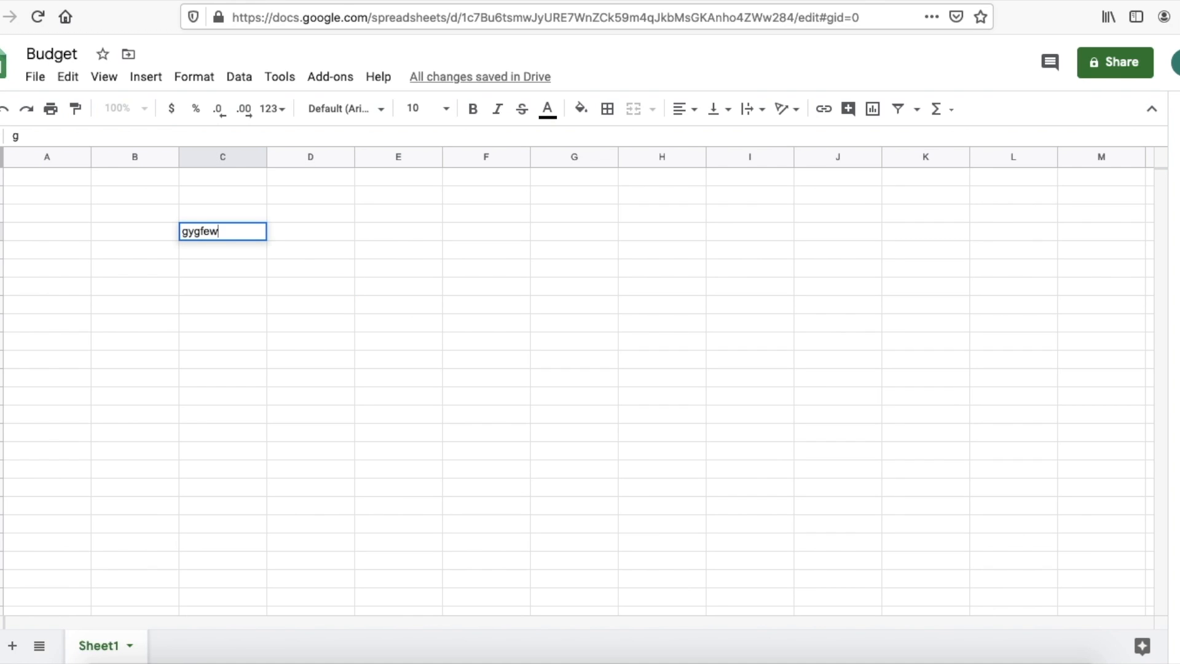
{"action": "key", "text": "BackSpace"}
{"action": "key", "text": "BackSpace"}
{"action": "key", "text": "BackSpace"}
{"action": "key", "text": "BackSpace"}
{"action": "key", "text": "BackSpace"}
{"action": "key", "text": "BackSpace"}
{"action": "key", "text": "BackSpace"}
{"action": "key", "text": "BackSpace"}
{"action": "key", "text": "BackSpace"}
{"action": "key", "text": "BackSpace"}
{"action": "key", "text": "BackSpace"}
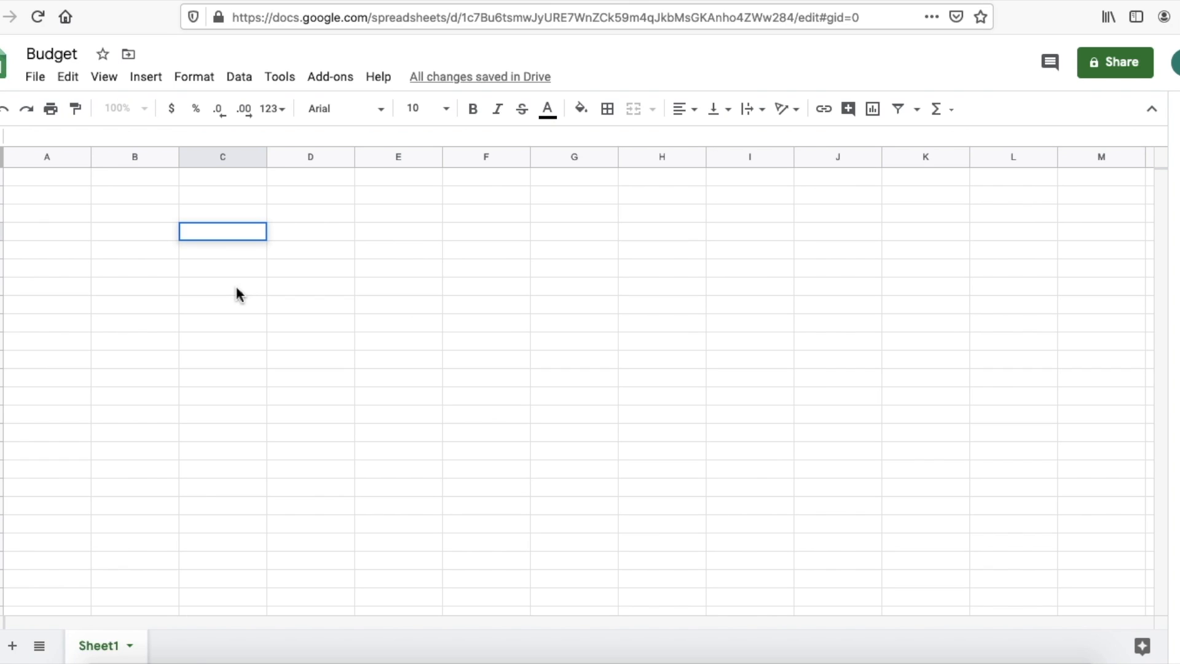
{"action": "left_click", "coordinate": [205, 214]}
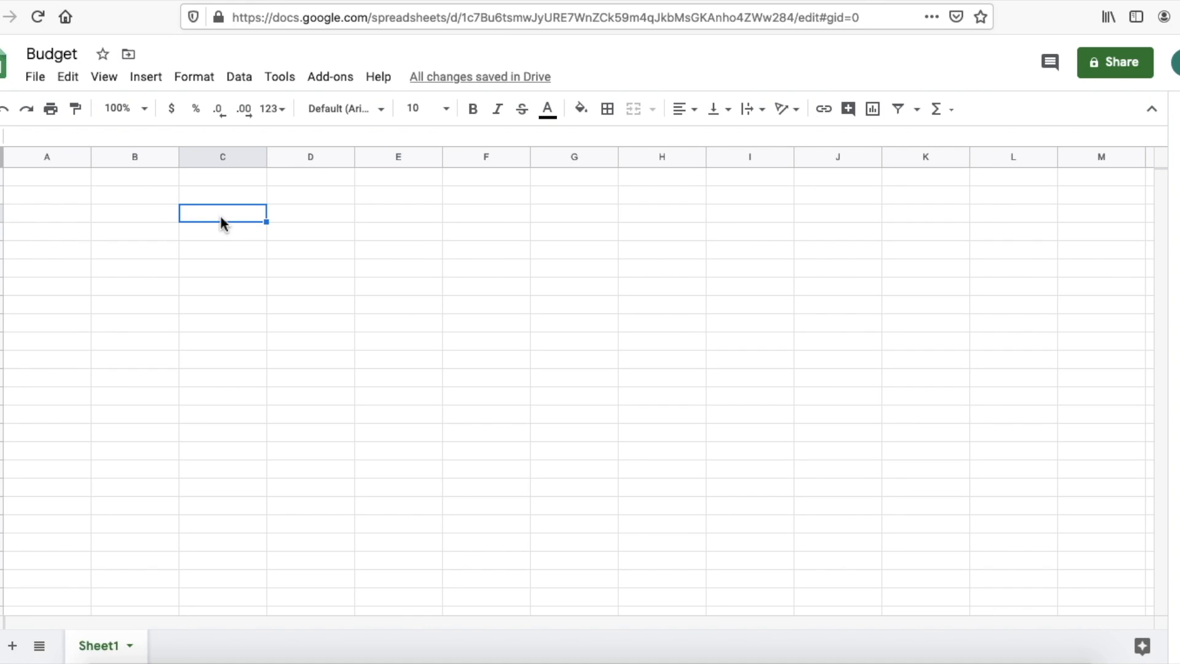
- Enter the group size notes "3 adult" in cell B2 and "2 children" in cell B3
{"action": "left_click", "coordinate": [130, 201]}
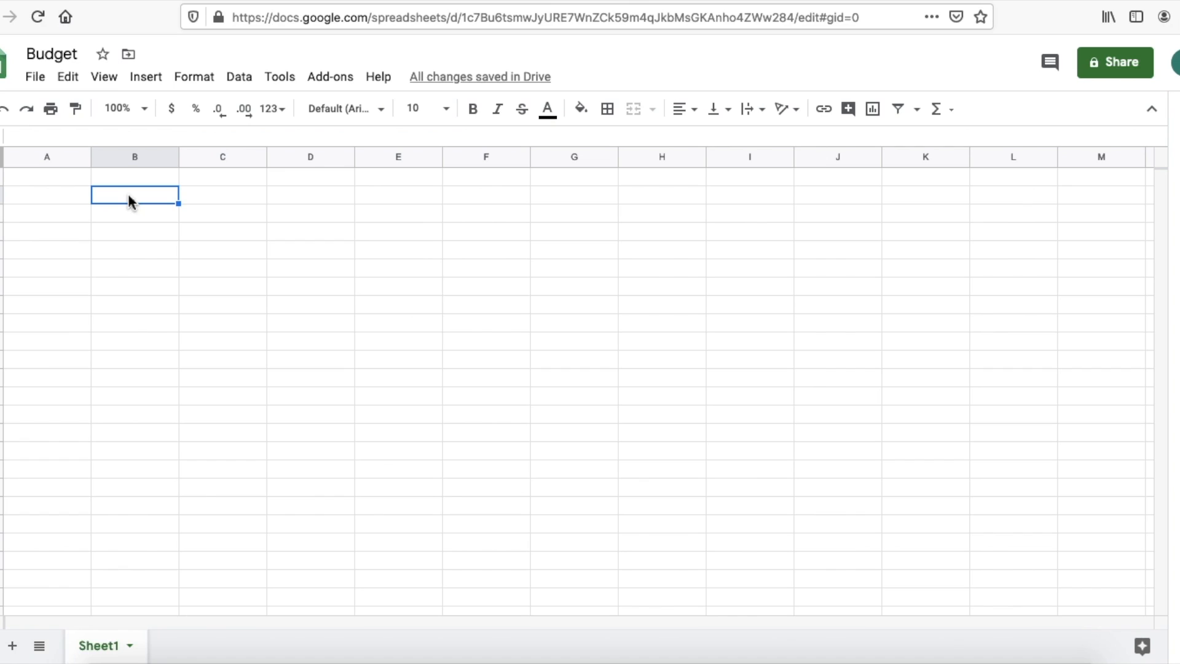
{"action": "type", "text": "3 a"}
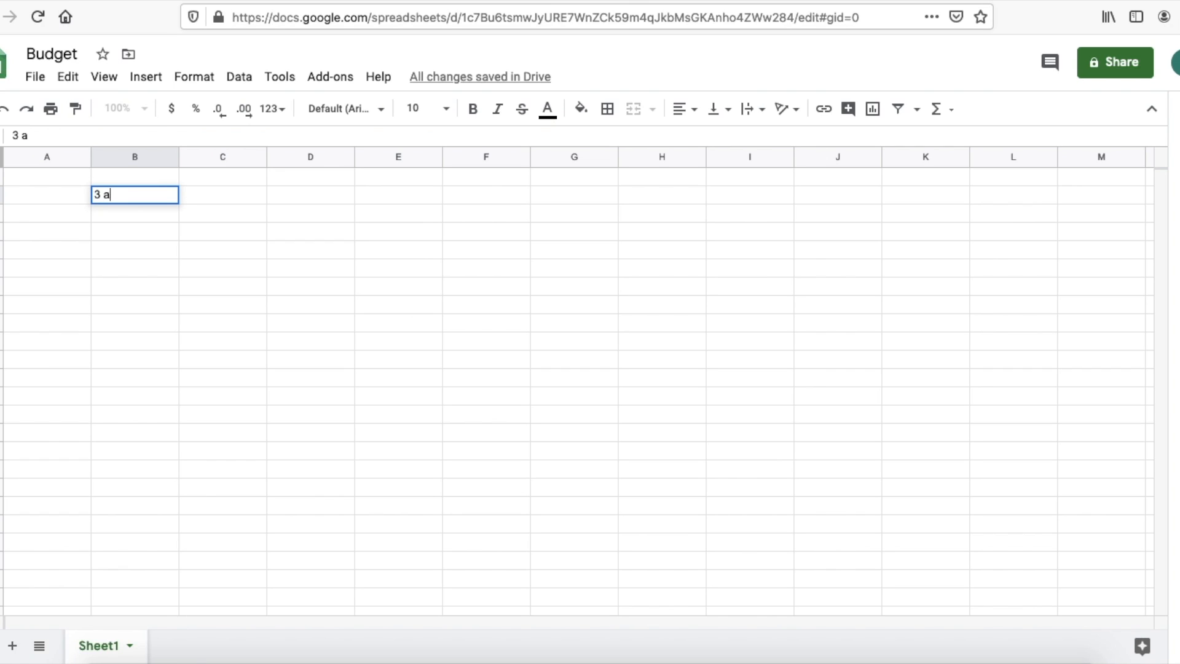
{"action": "type", "text": "dult"}
{"action": "left_click", "coordinate": [124, 213]}
{"action": "type", "text": "2 "}
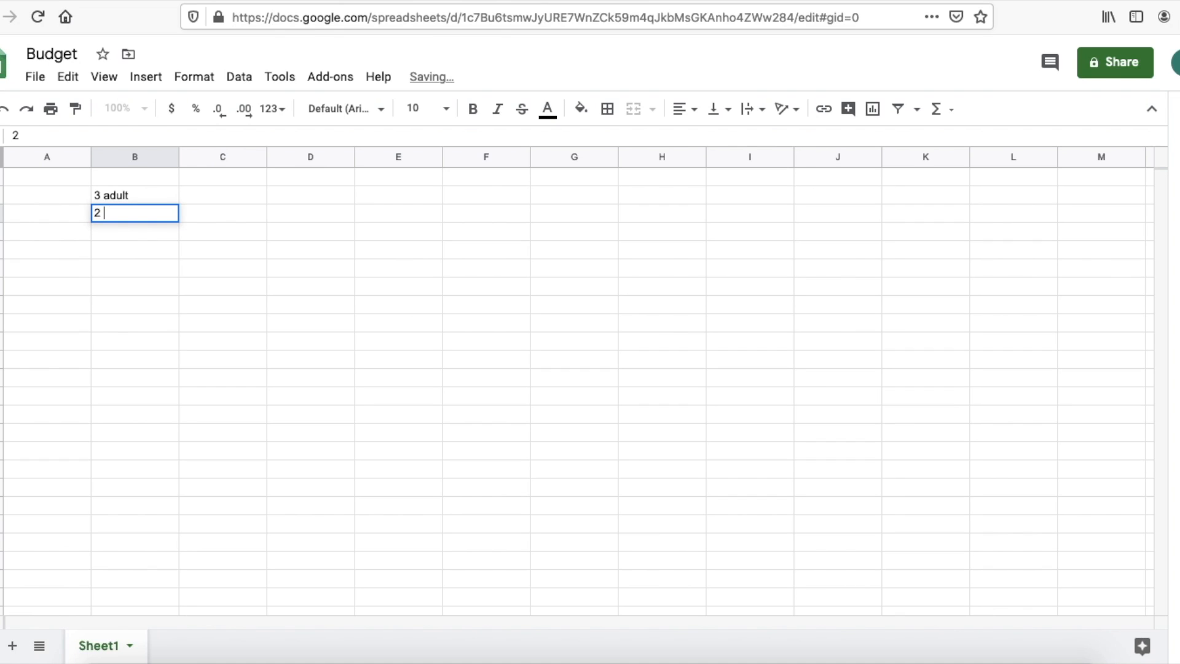
{"action": "type", "text": "children"}
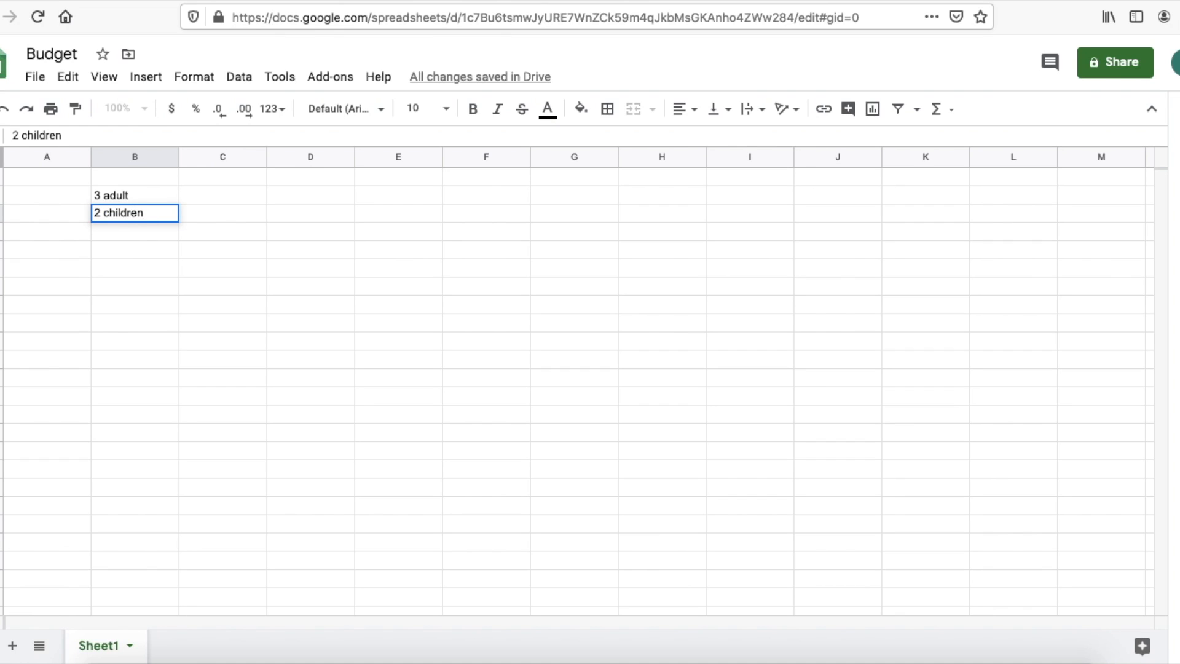
{"action": "left_click", "coordinate": [223, 286]}
- Enter the column headings Item, Price, Quantity and Item total in cells D3 to G3
{"action": "left_click", "coordinate": [292, 219]}
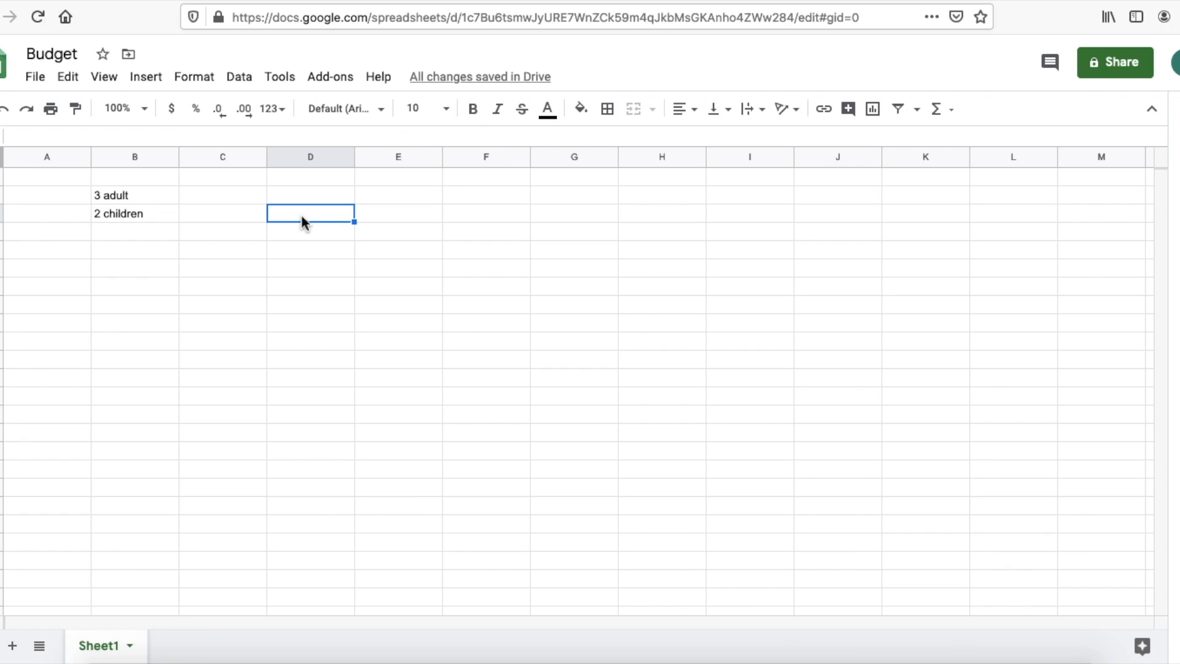
{"action": "type", "text": "Item"}
{"action": "left_click", "coordinate": [382, 215]}
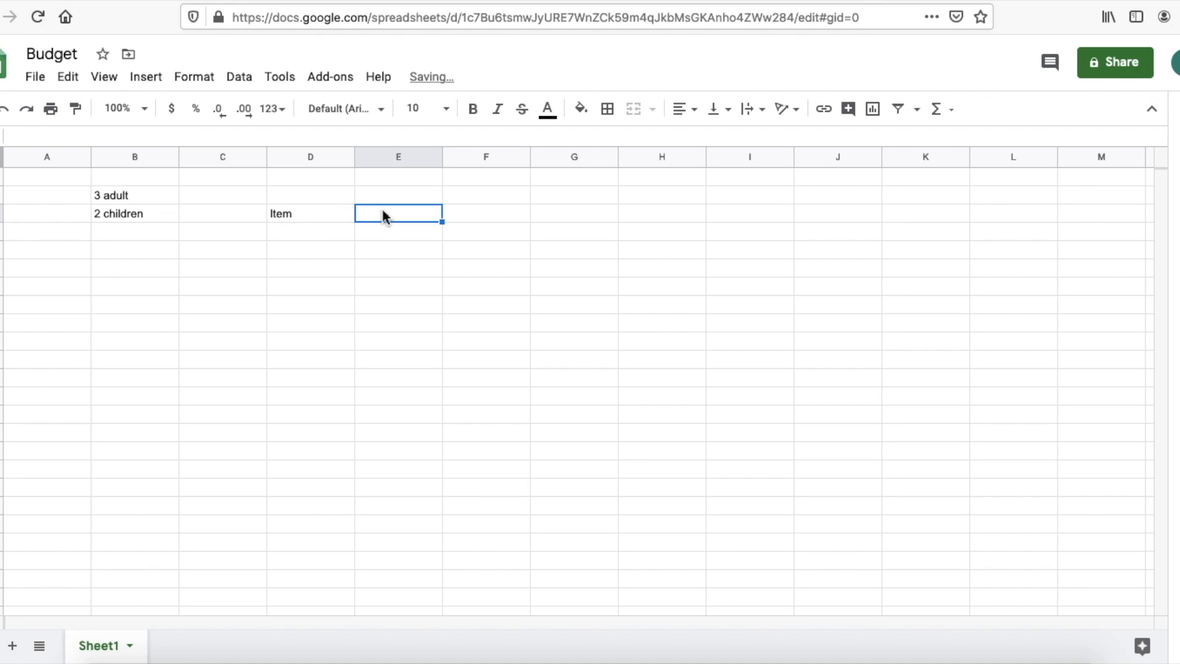
{"action": "type", "text": "Price"}
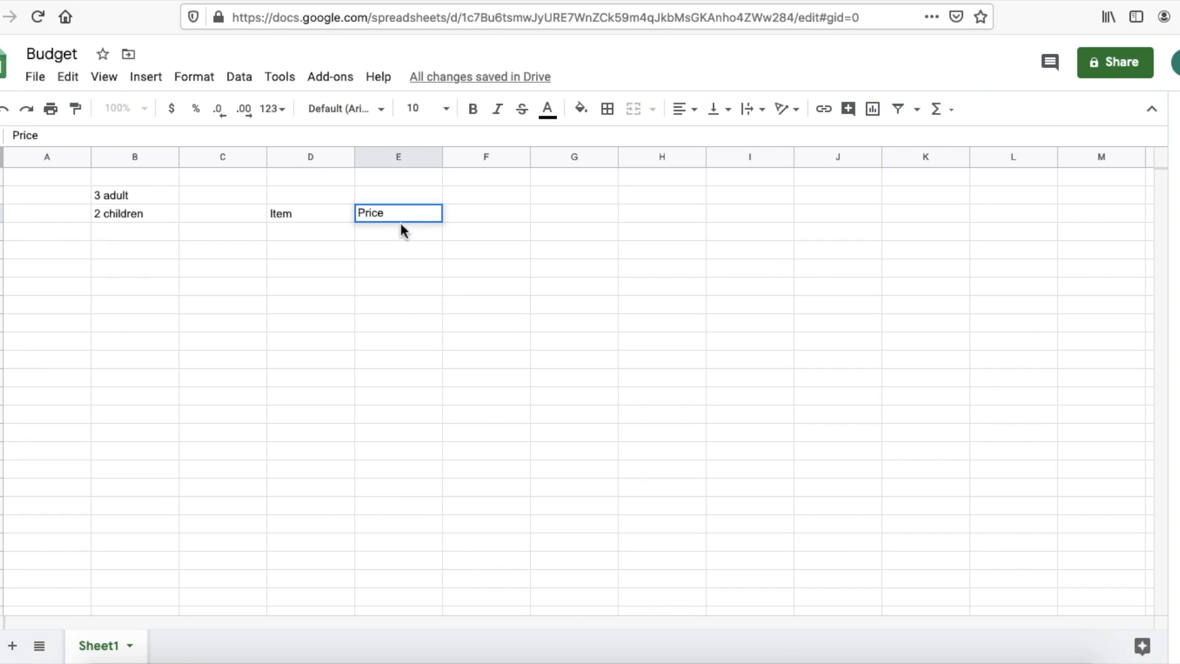
{"action": "left_click", "coordinate": [472, 217]}
{"action": "type", "text": "Quantity"}
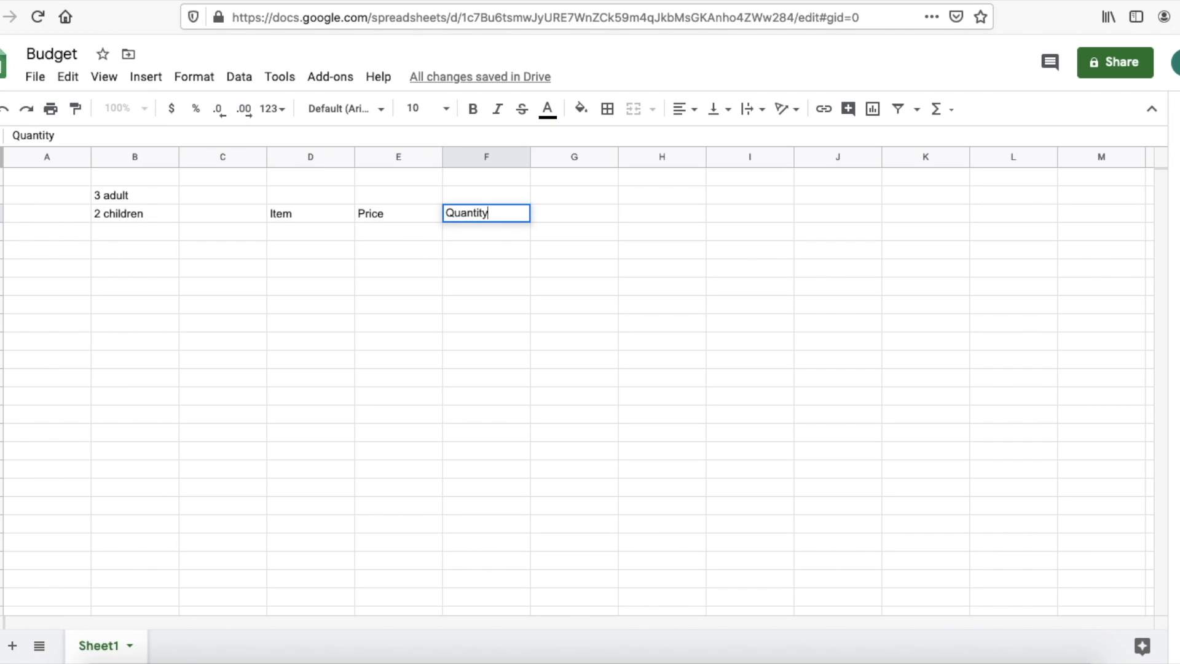
{"action": "left_click", "coordinate": [441, 246]}
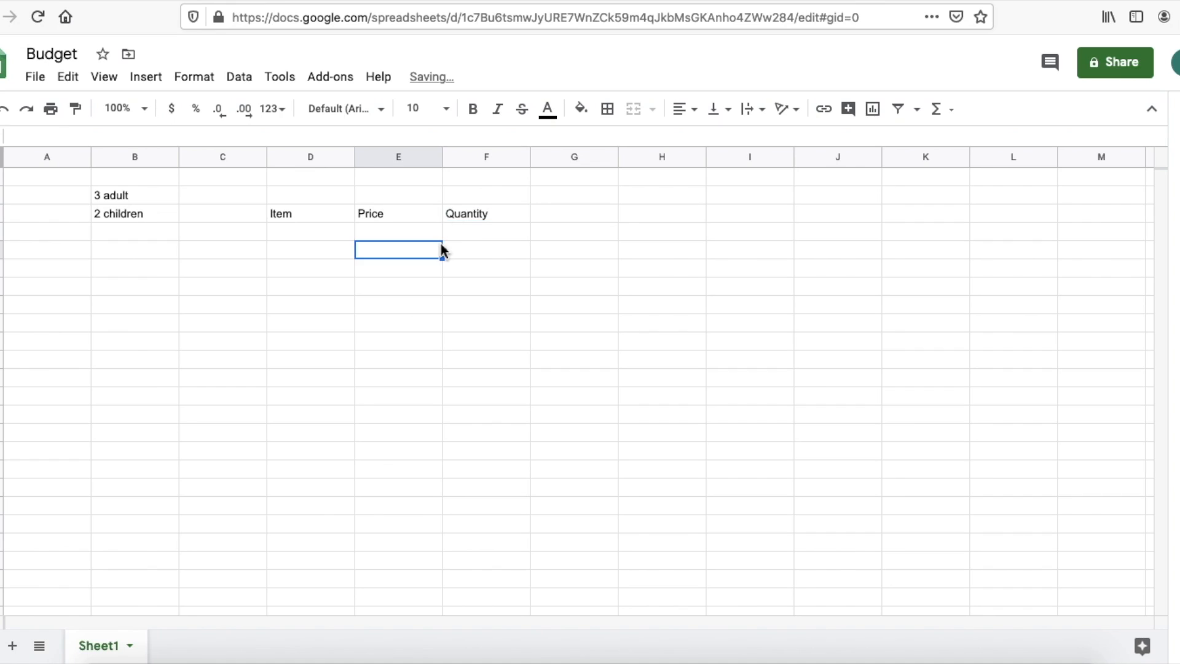
{"action": "left_click", "coordinate": [581, 216]}
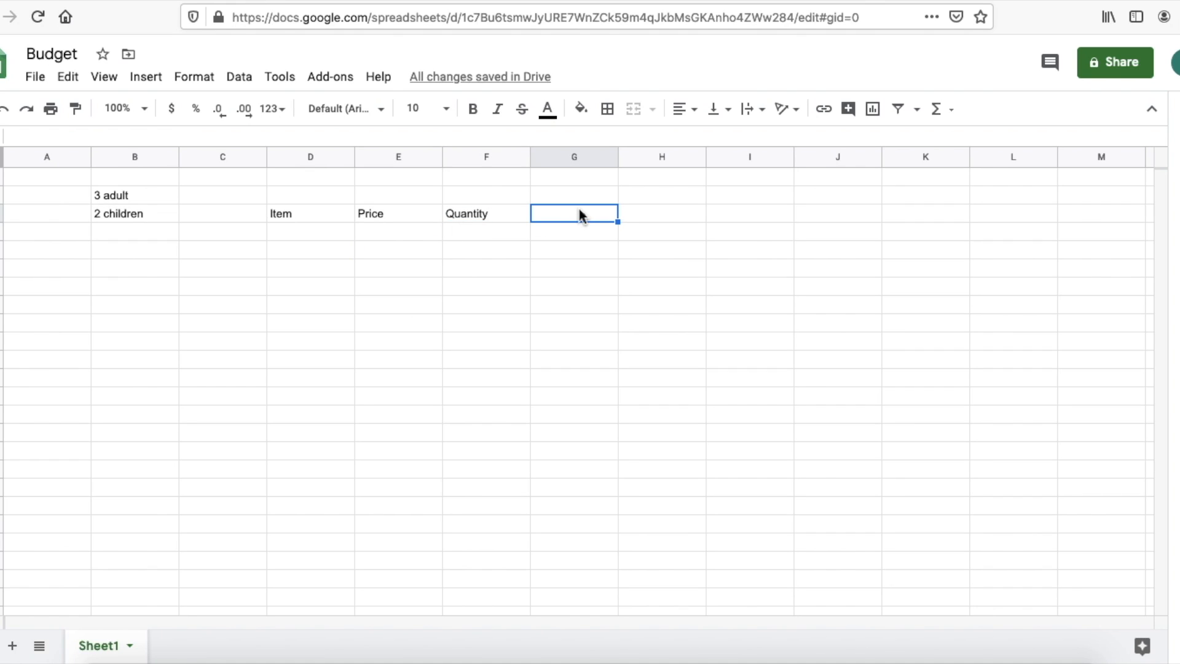
{"action": "type", "text": "Ite"}
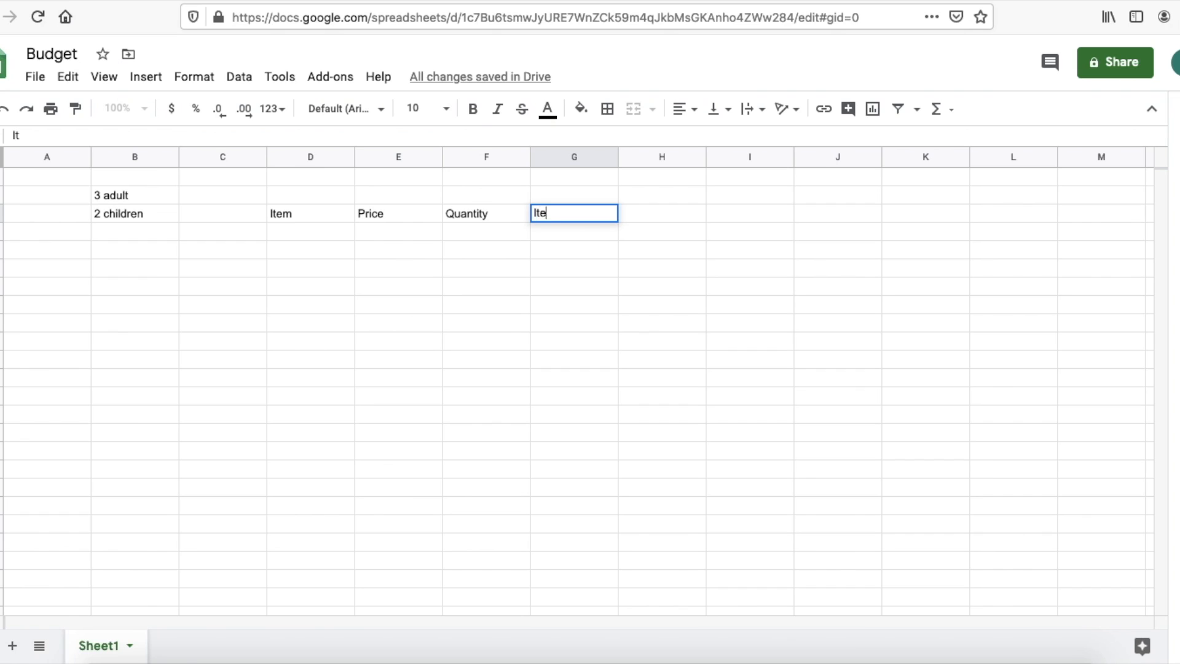
{"action": "type", "text": "m total"}
{"action": "left_click", "coordinate": [399, 269]}
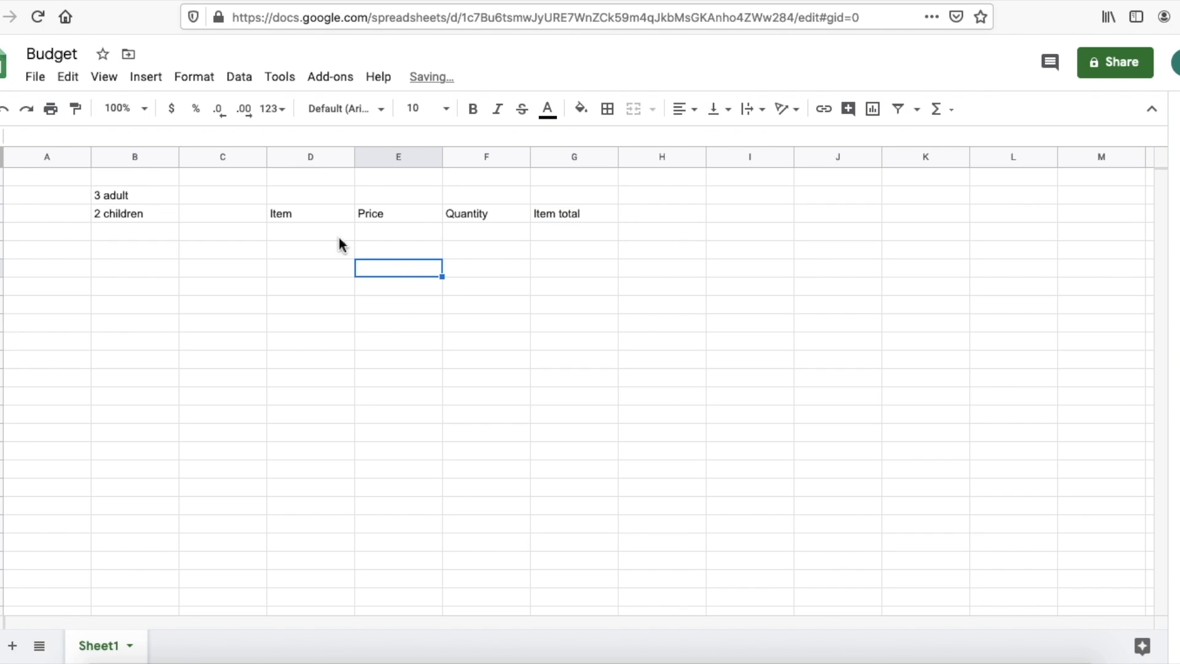
- List "Adult train ticket" in D4 and "Childrens train ticket" in D5, and widen column D to fit the text
{"action": "left_click", "coordinate": [313, 232]}
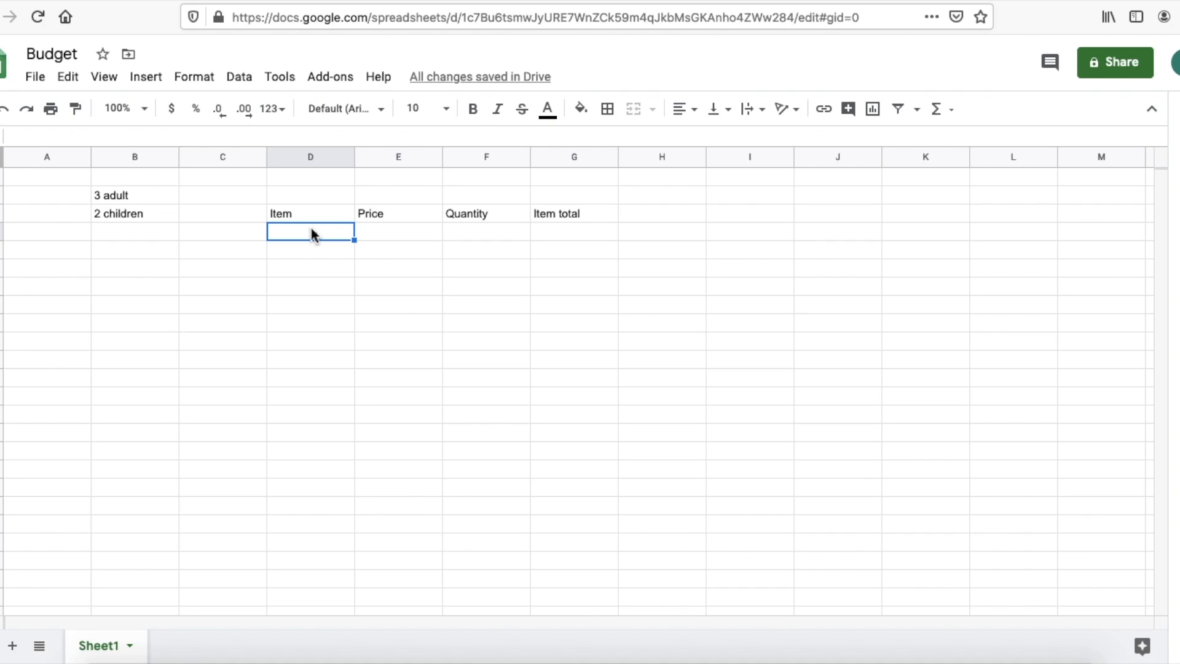
{"action": "double_click", "coordinate": [295, 236]}
{"action": "type", "text": "Adult "}
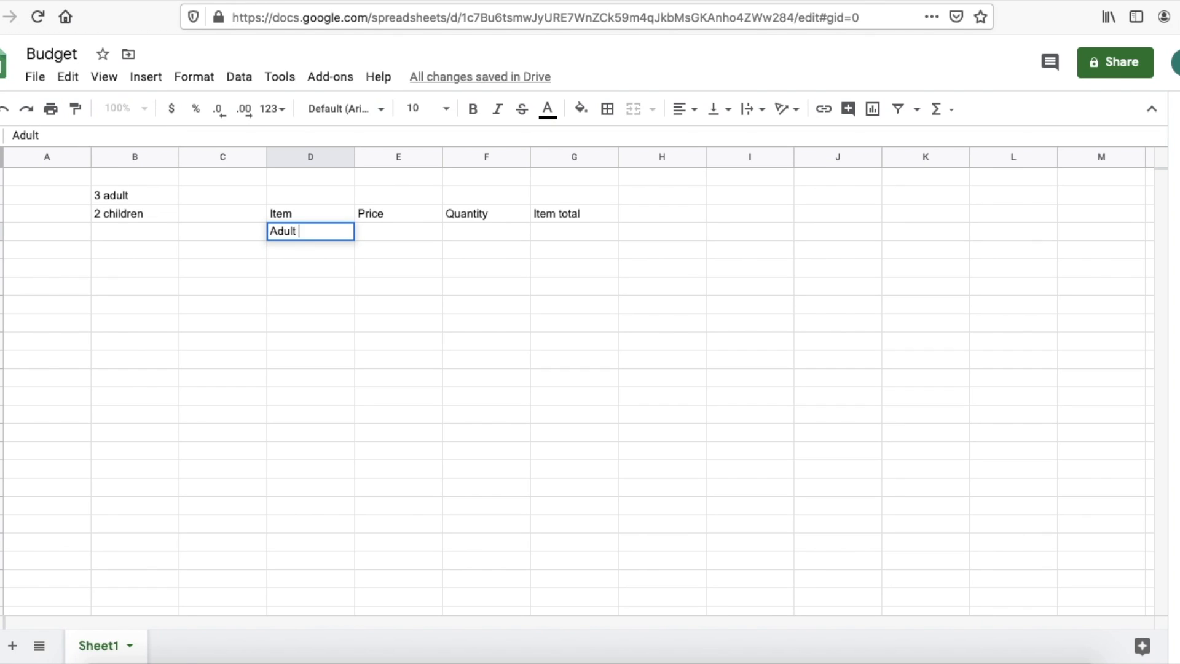
{"action": "type", "text": "train ticket"}
{"action": "left_click", "coordinate": [274, 257]}
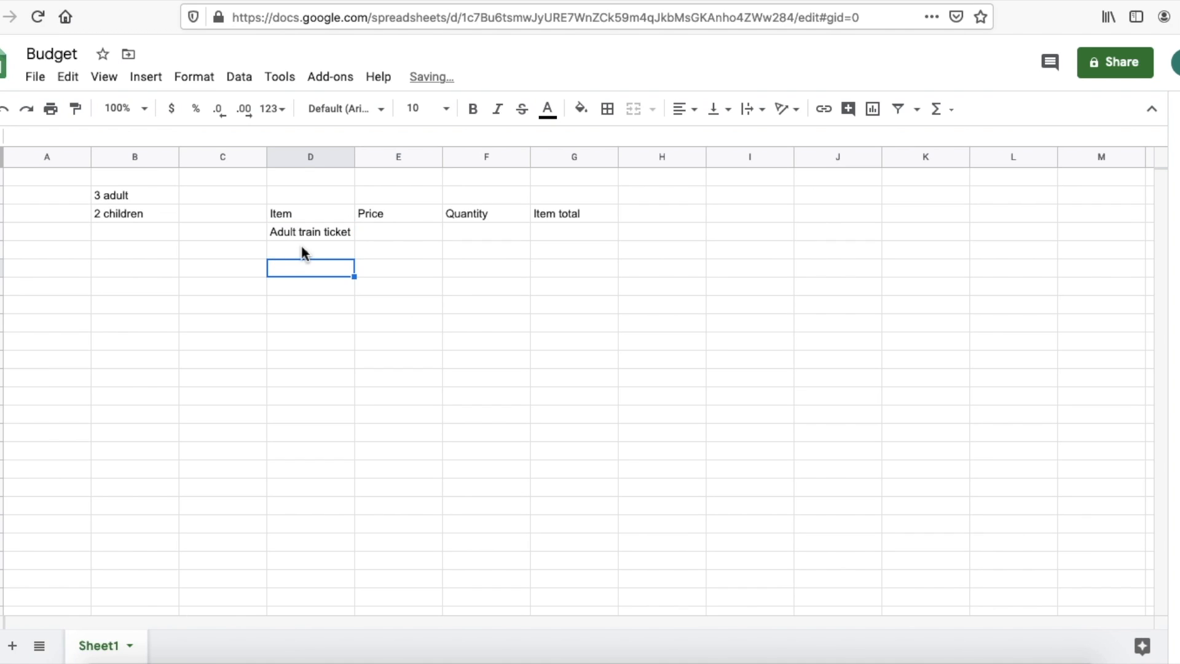
{"action": "type", "text": "Childr"}
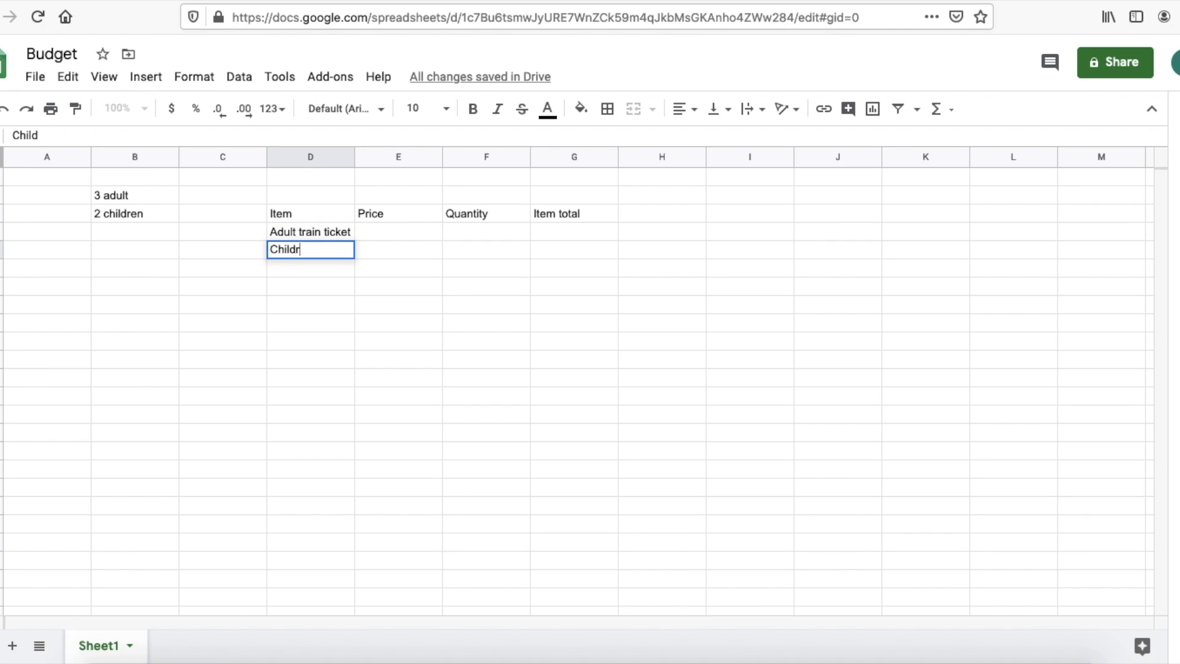
{"action": "type", "text": "ens train ticket"}
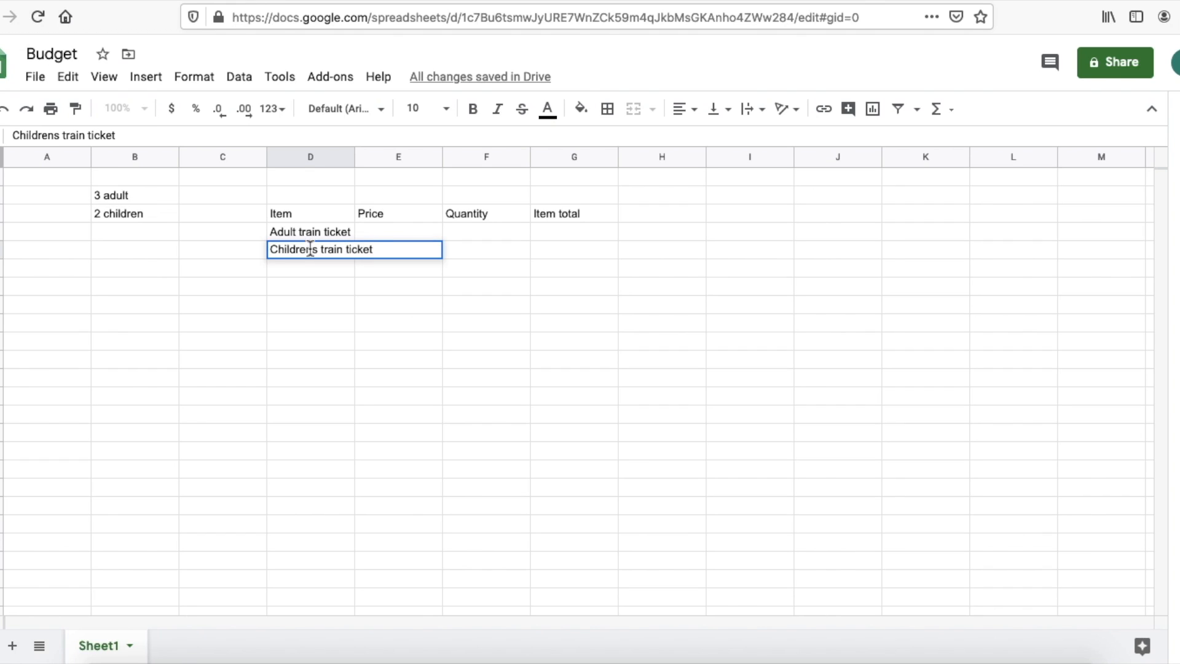
{"action": "left_click", "coordinate": [342, 292]}
{"action": "left_click_drag", "start_coordinate": [355, 157], "coordinate": [376, 157]}
- Add "Adult theme park ticket" in D6 and widen column D further to fit the text
{"action": "left_click", "coordinate": [295, 270]}
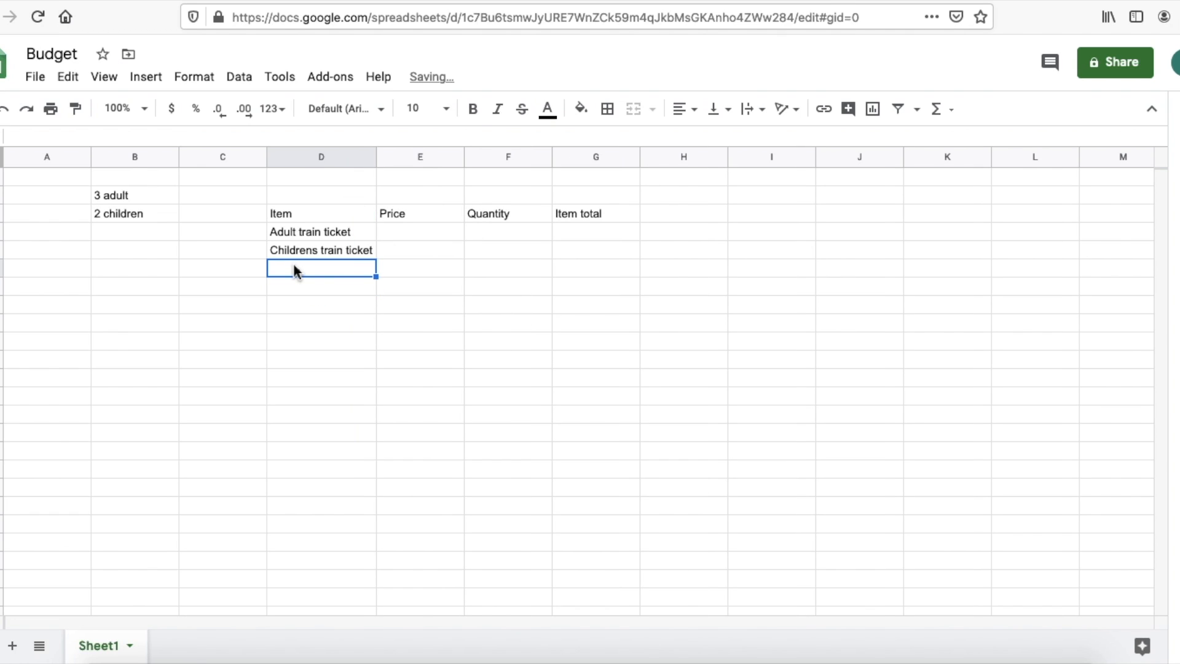
{"action": "type", "text": "Adult "}
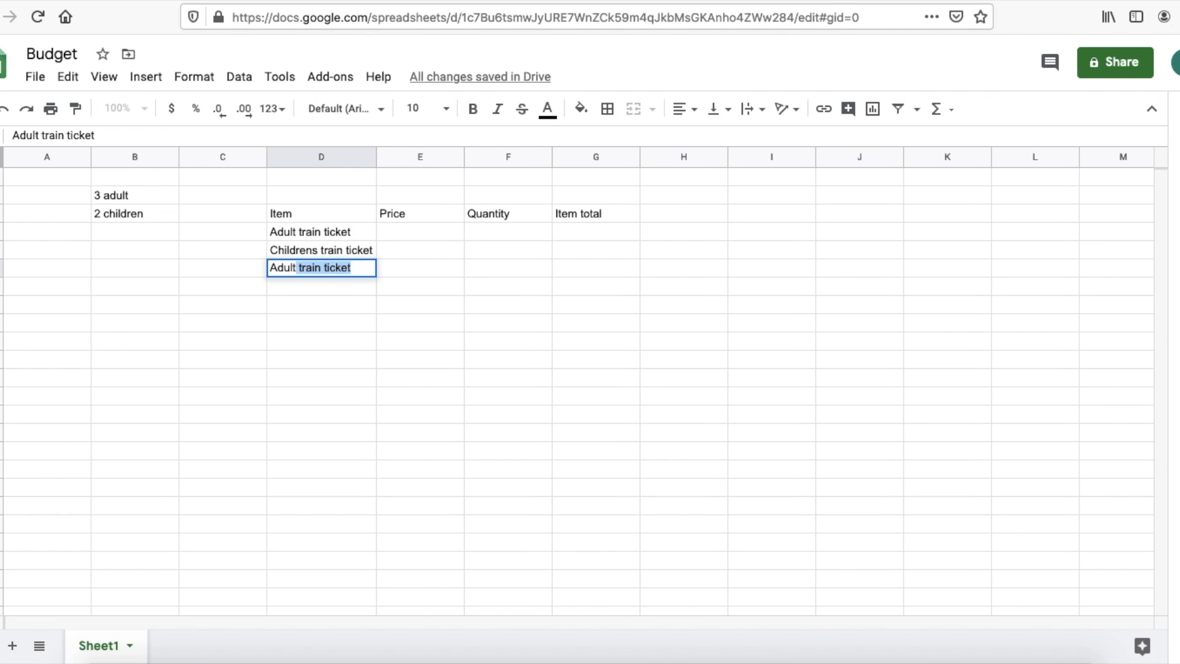
{"action": "type", "text": "t"}
{"action": "type", "text": "hem"}
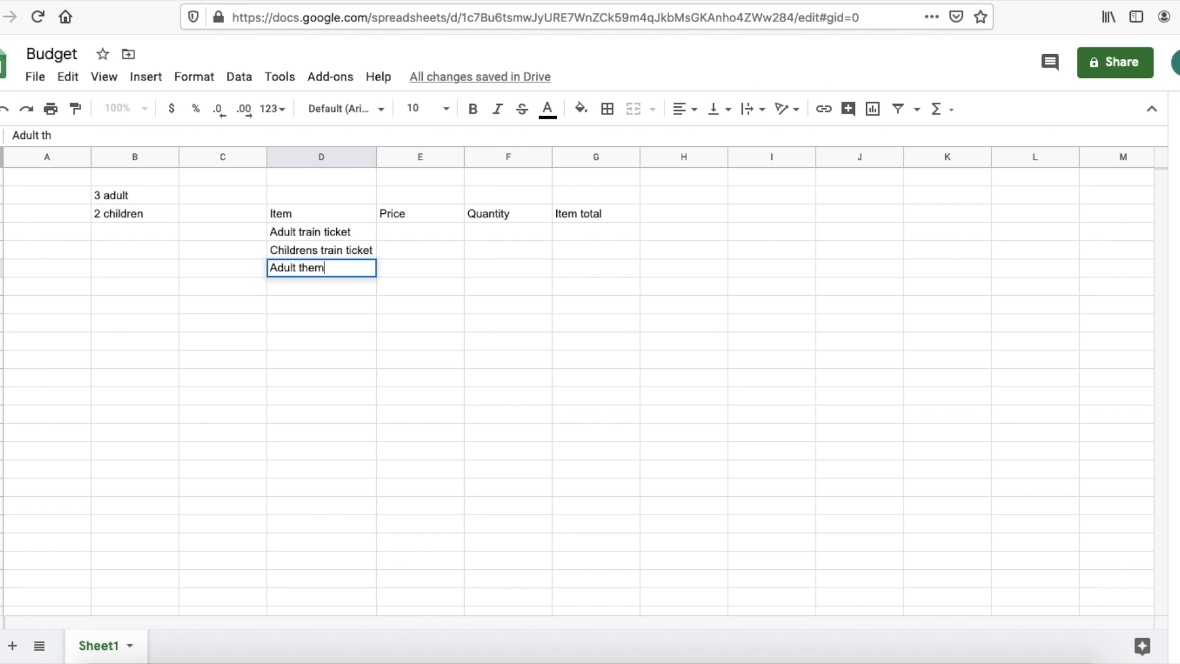
{"action": "type", "text": "e park ticket"}
{"action": "left_click", "coordinate": [303, 314]}
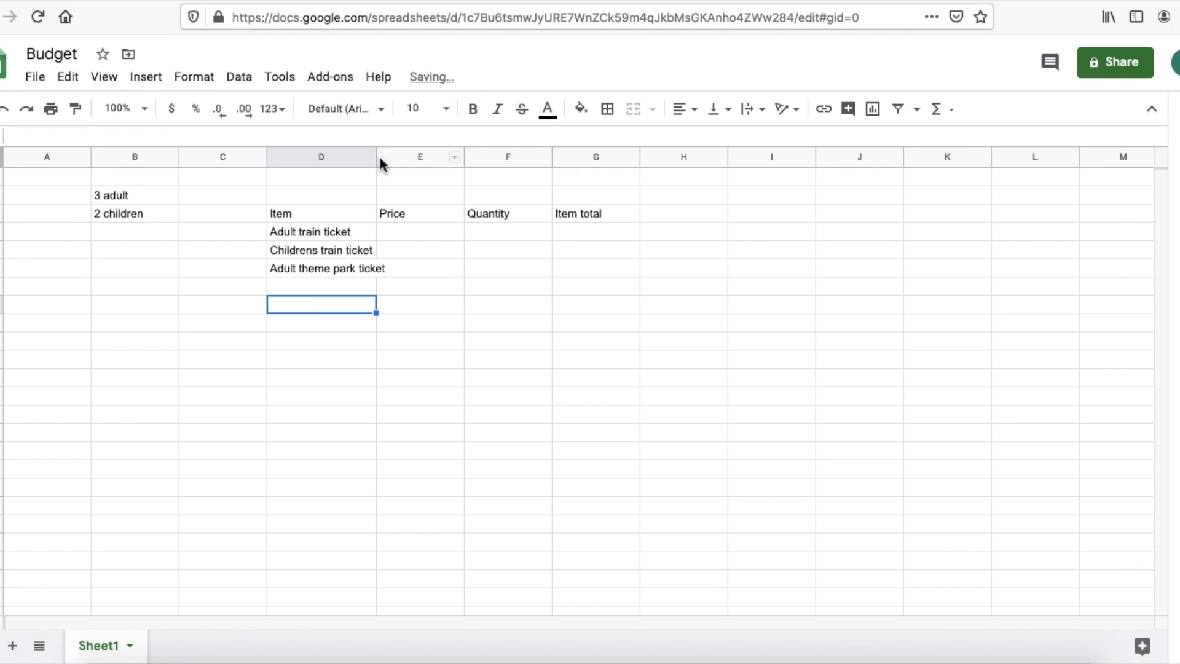
{"action": "left_click_drag", "start_coordinate": [378, 159], "coordinate": [377, 161]}
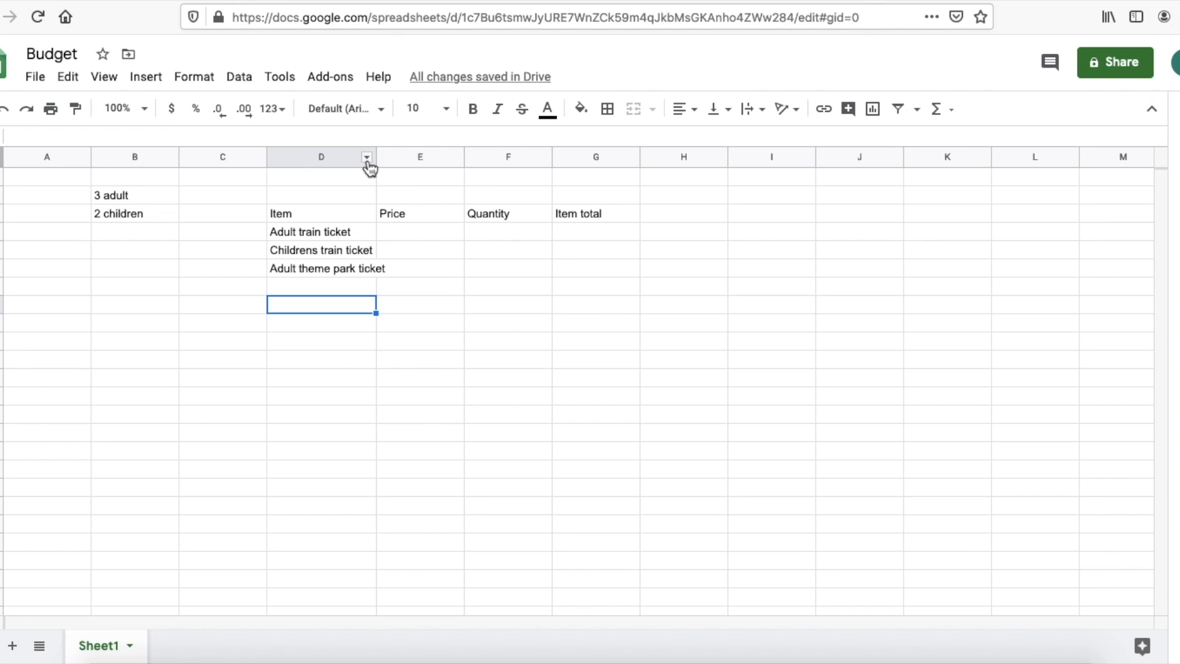
{"action": "left_click_drag", "start_coordinate": [381, 161], "coordinate": [398, 161]}
- Add "Child theme park ticket" in D7 as the fourth entry under Item
{"action": "left_click", "coordinate": [329, 287]}
{"action": "type", "text": "Child "}
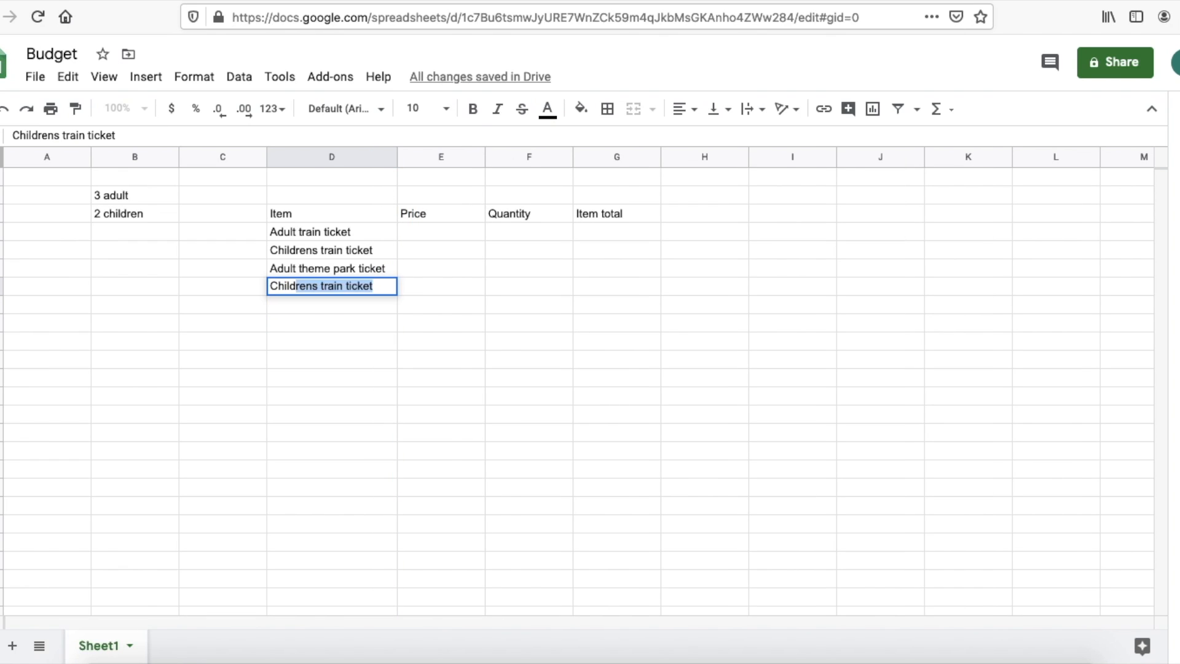
{"action": "type", "text": "t"}
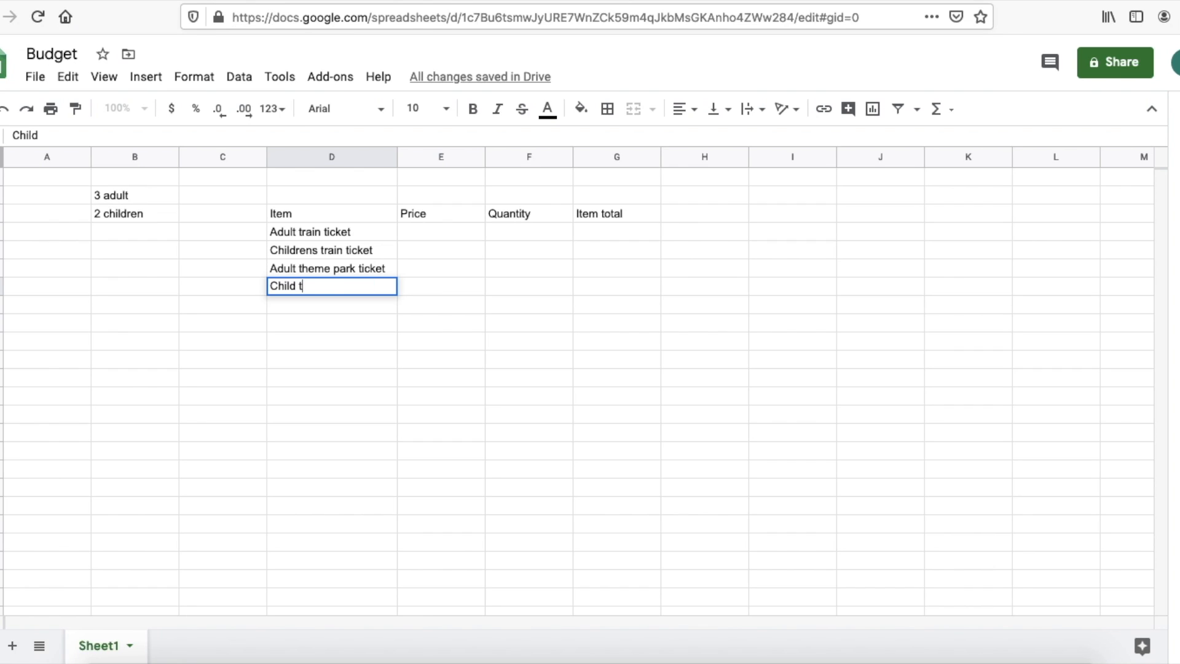
{"action": "type", "text": "heme park ticket"}
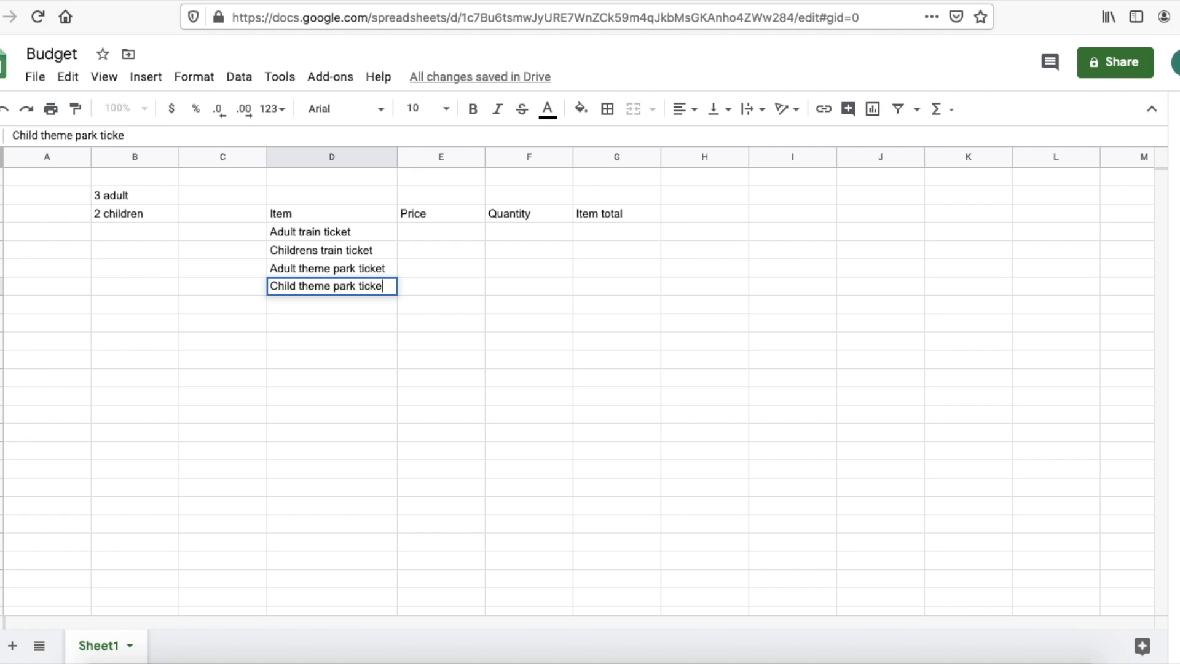
- Add "Icecreams" in D8 and "Lunch" in D9 below the theme park tickets
{"action": "left_click", "coordinate": [319, 327]}
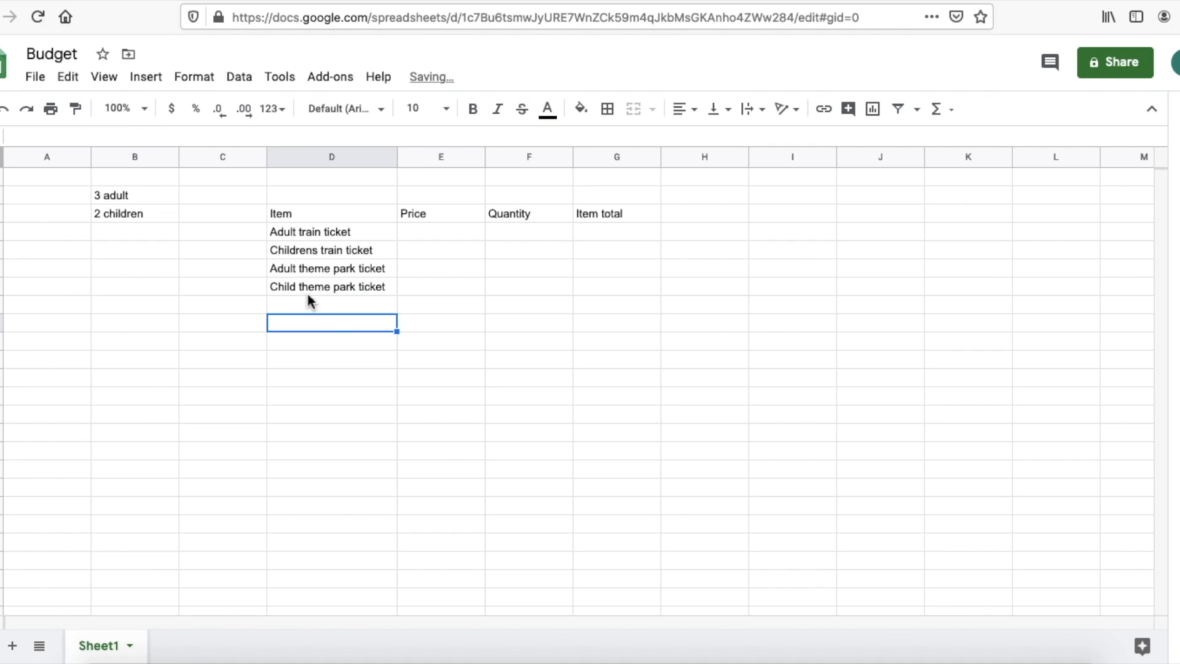
{"action": "left_click", "coordinate": [297, 309]}
{"action": "type", "text": "Icecreams"}
{"action": "left_click", "coordinate": [285, 323]}
{"action": "type", "text": "Lunch"}
- Add "Allowance (gift shop)" in D10 and "Dinner" in D11 to complete the item list
{"action": "left_click", "coordinate": [310, 342]}
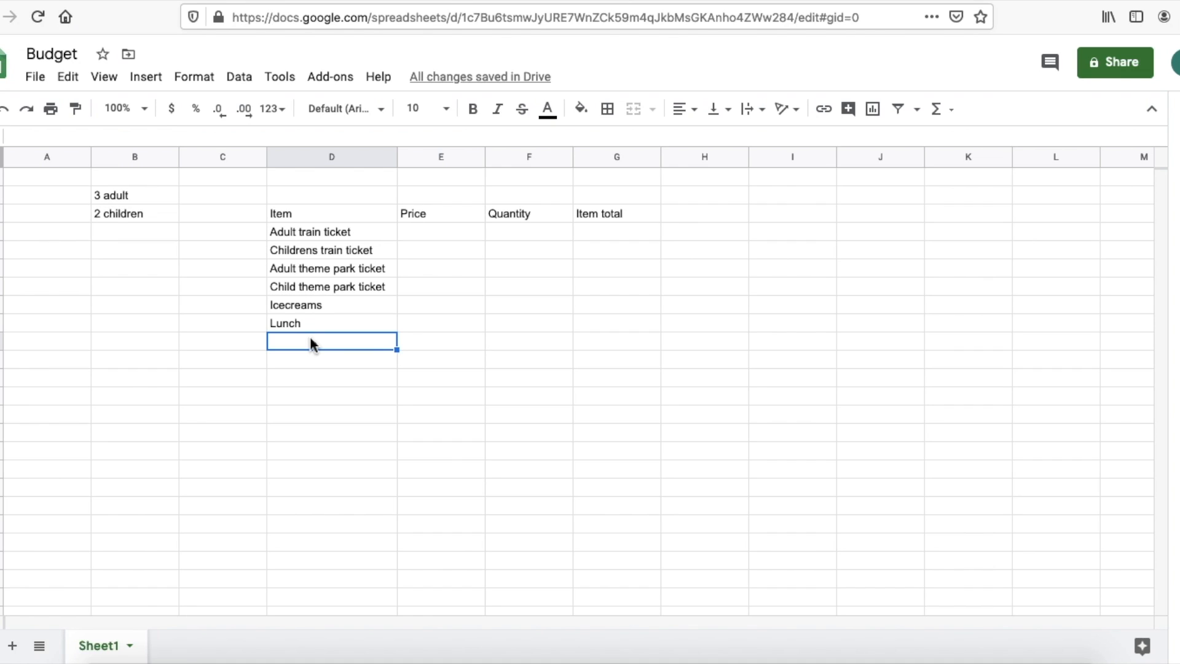
{"action": "type", "text": "Allowa"}
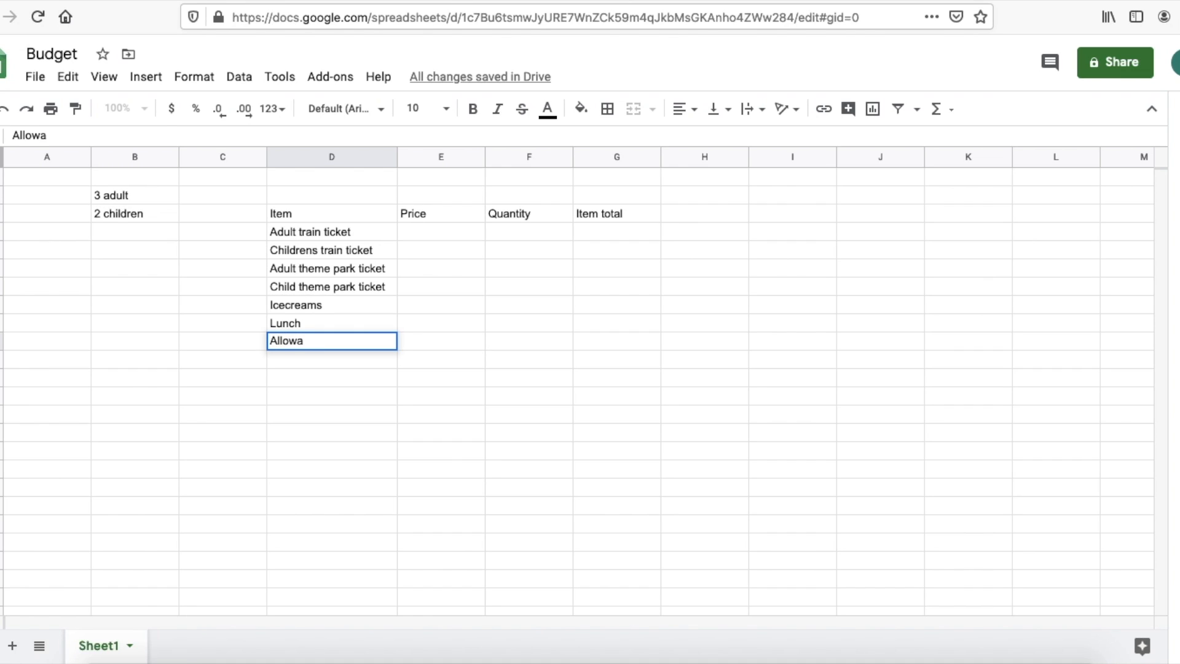
{"action": "type", "text": "nce (gift shop)"}
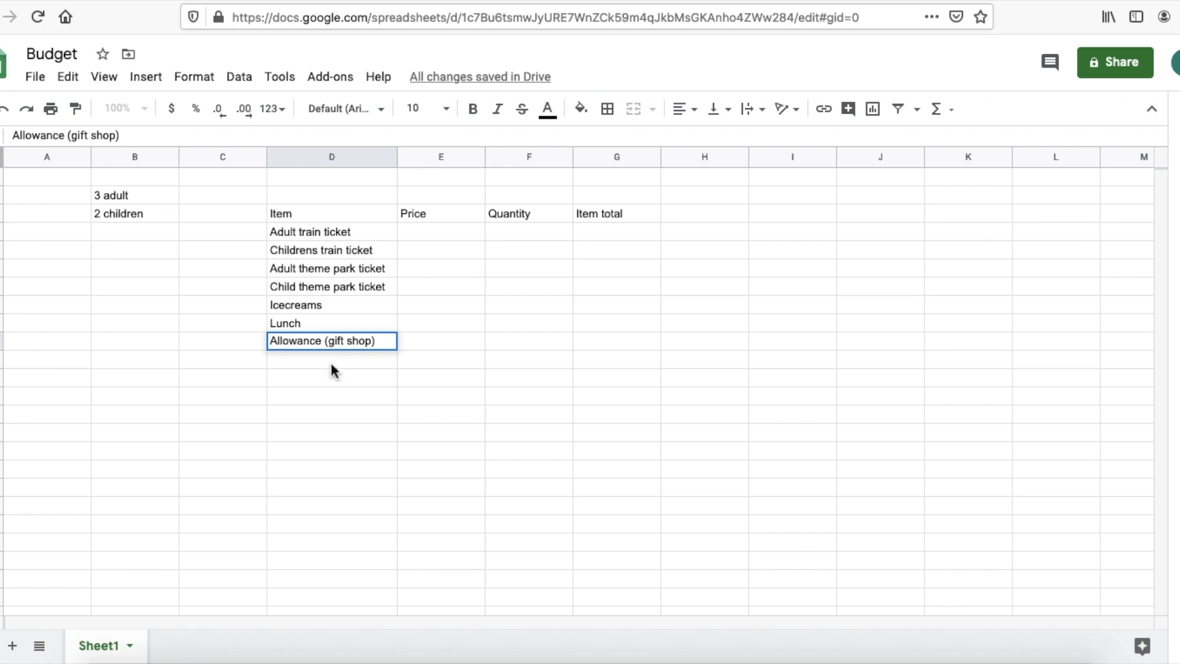
{"action": "left_click", "coordinate": [301, 364]}
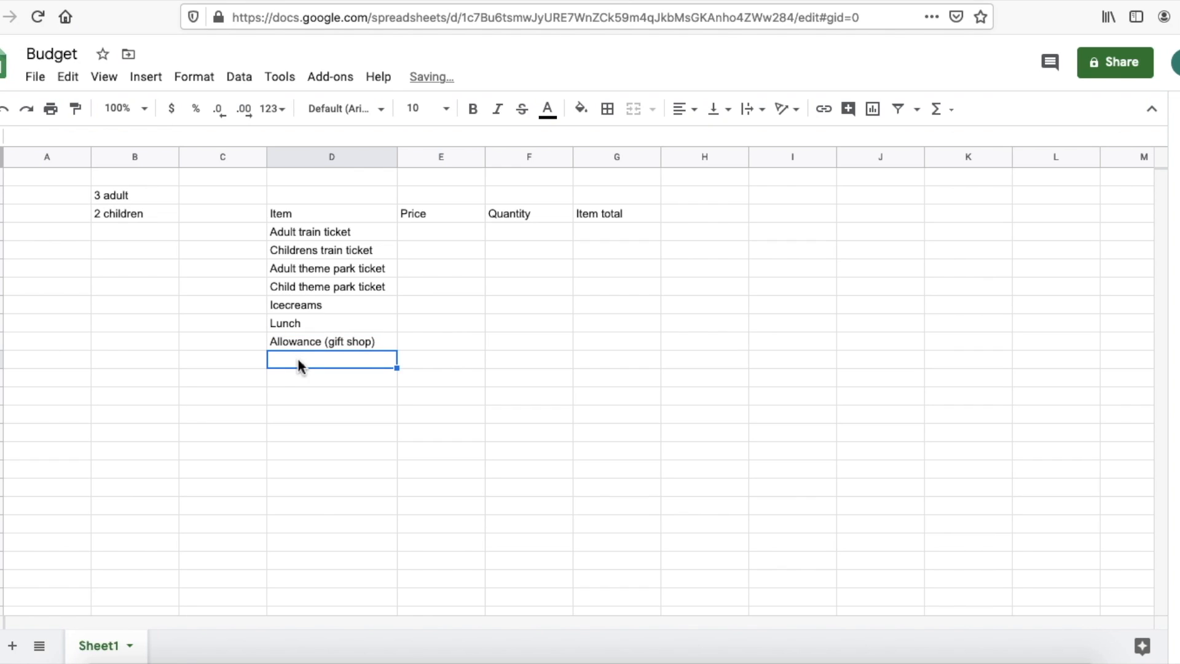
{"action": "type", "text": "Dinner"}
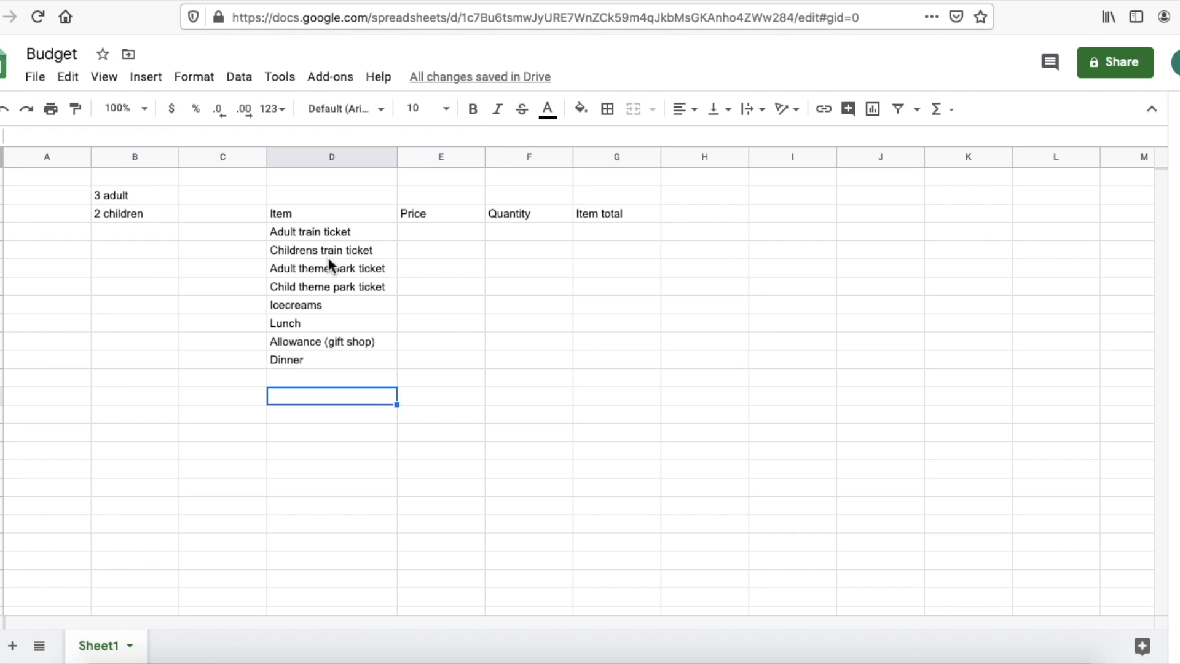
- Enter 15 as the adult train ticket price in E4 and format it as currency
{"action": "left_click", "coordinate": [438, 234]}
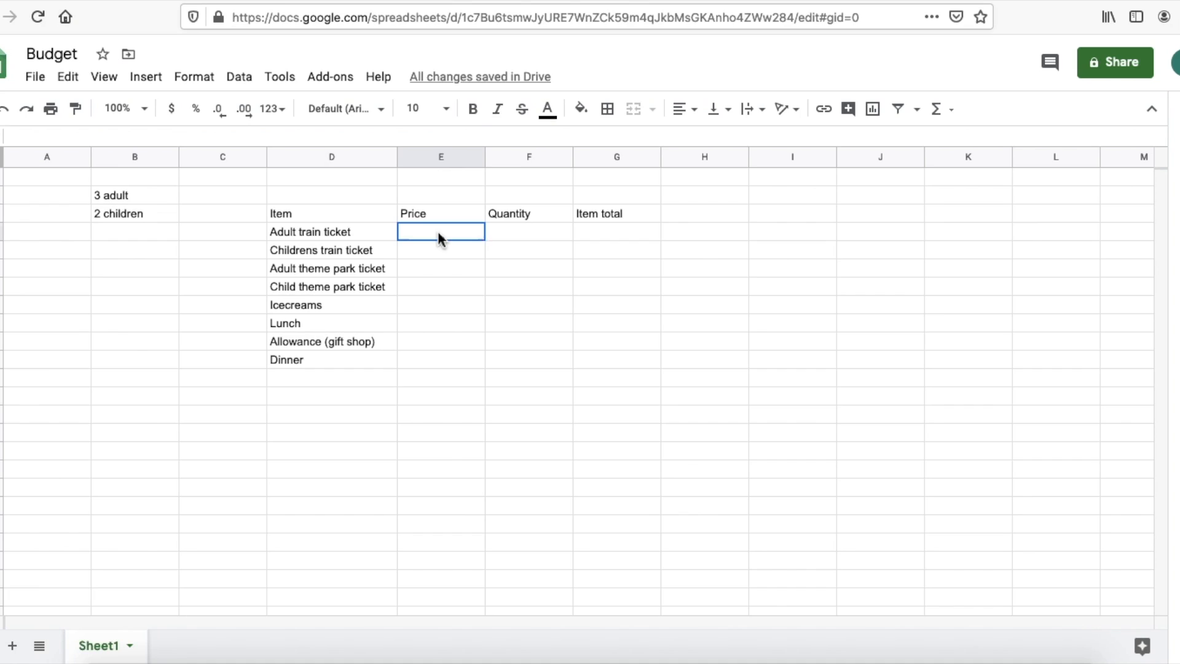
{"action": "type", "text": "15"}
{"action": "left_click", "coordinate": [451, 266]}
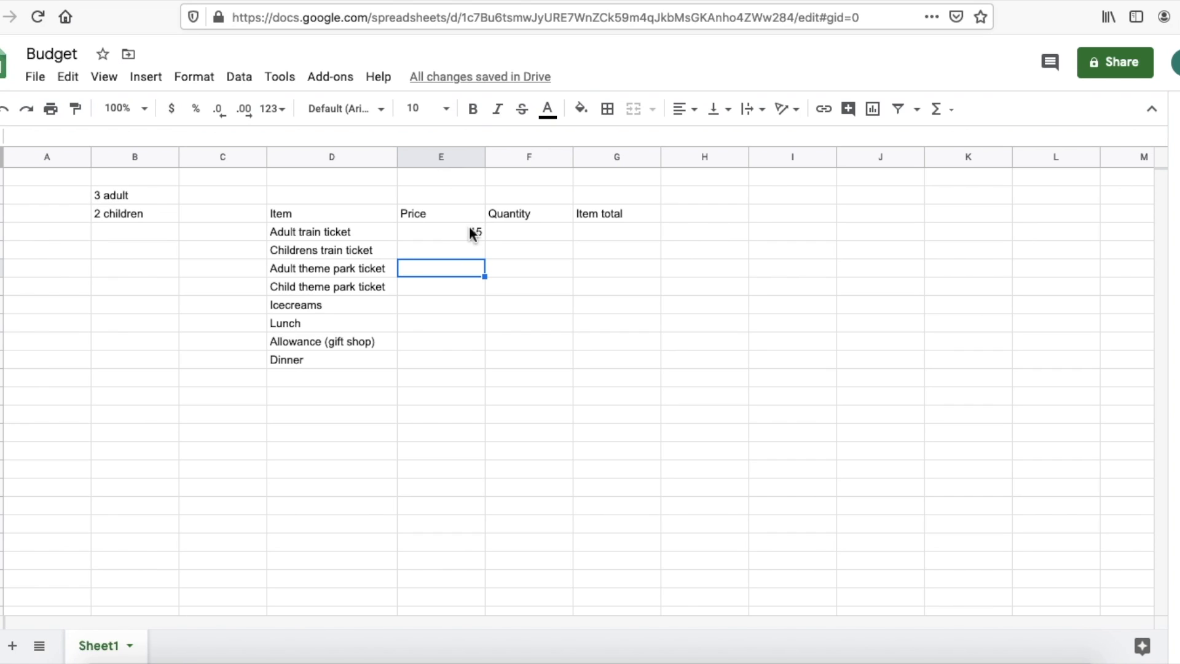
{"action": "left_click", "coordinate": [464, 234]}
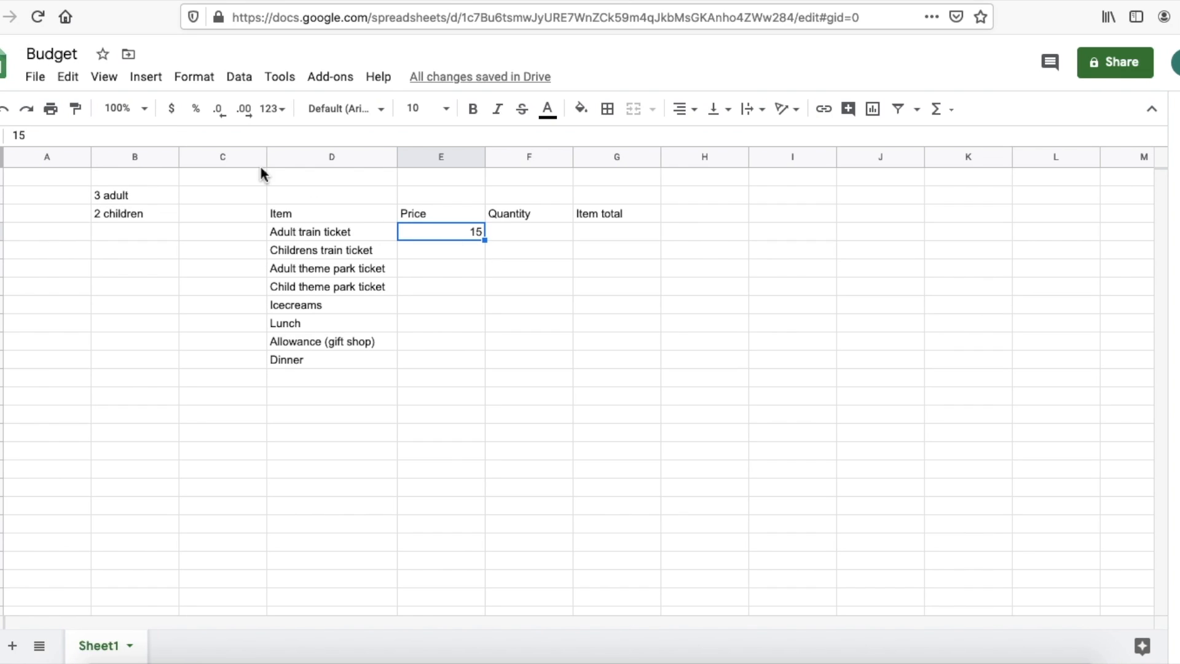
{"action": "left_click", "coordinate": [172, 110]}
- Change the spreadsheet's locale to United Kingdom and save the settings
{"action": "left_click", "coordinate": [39, 85]}
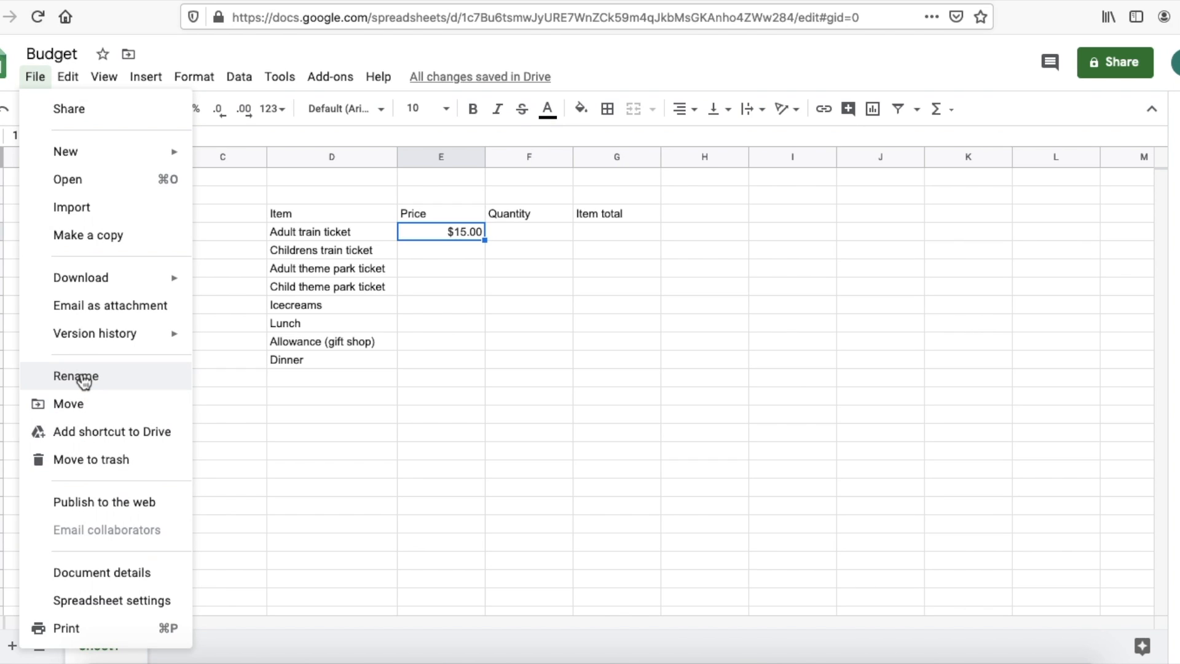
{"action": "mouse_move", "coordinate": [87, 336]}
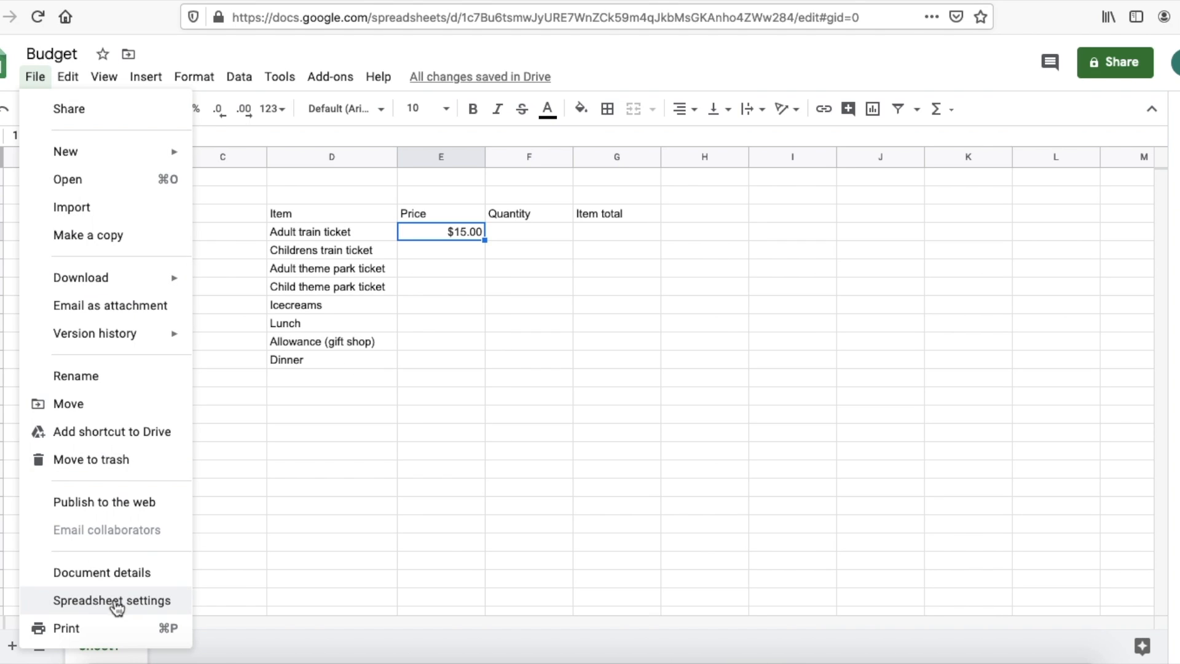
{"action": "left_click", "coordinate": [111, 601]}
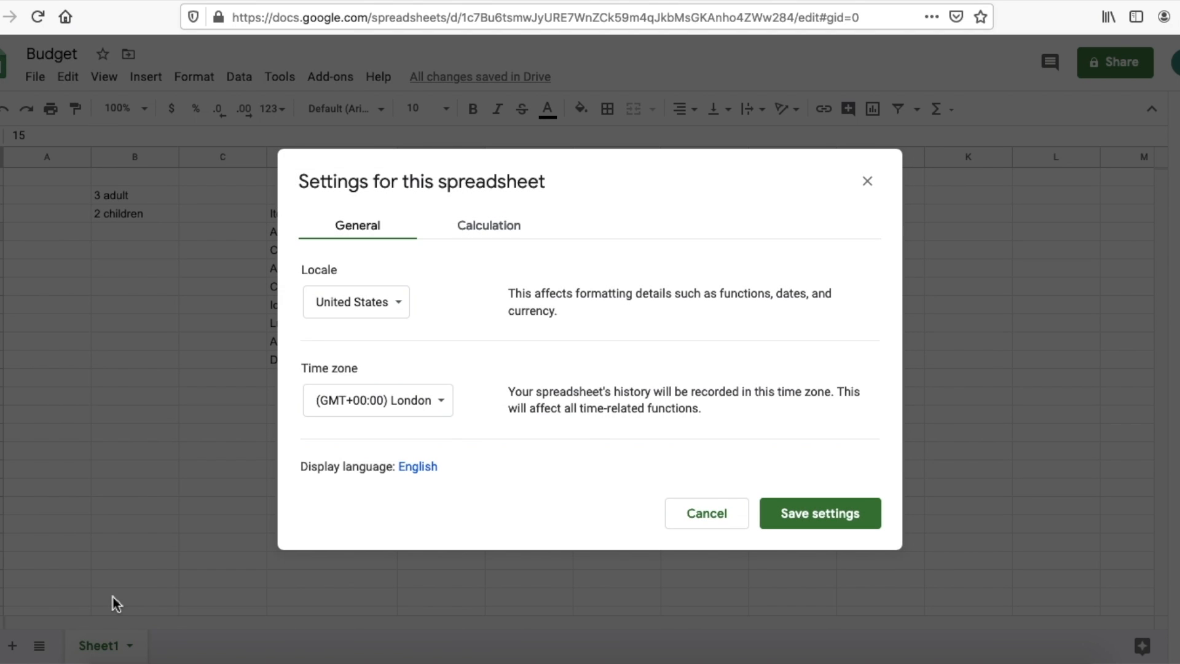
{"action": "left_click", "coordinate": [400, 313]}
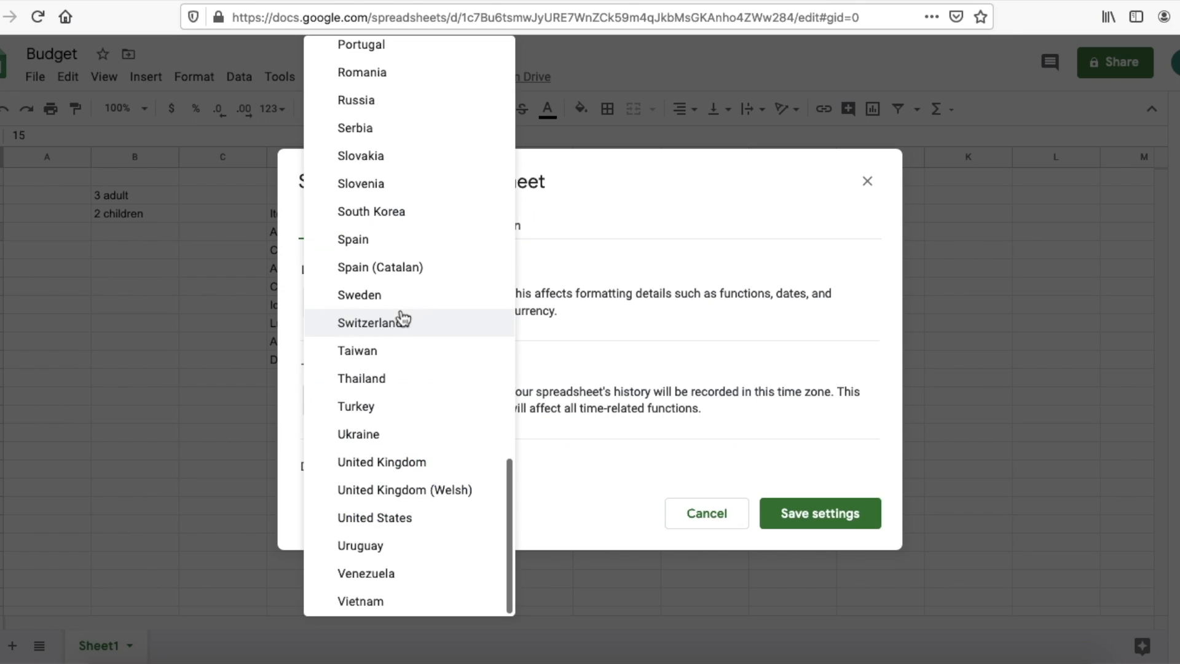
{"action": "left_click", "coordinate": [399, 472]}
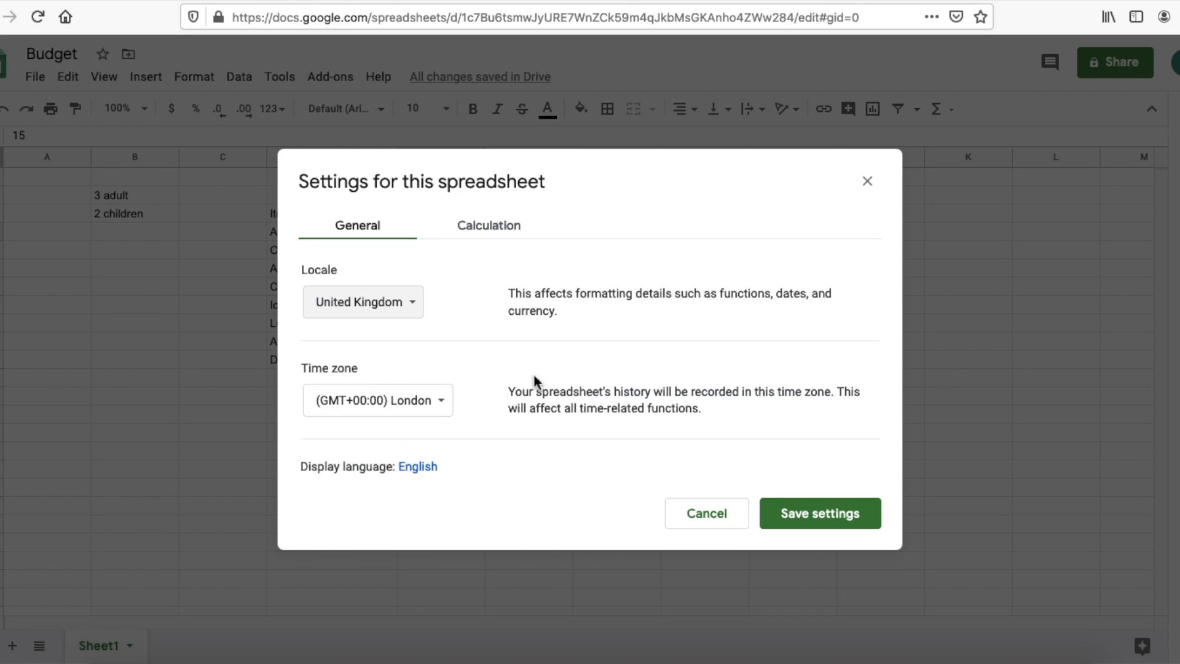
{"action": "left_click", "coordinate": [820, 525]}
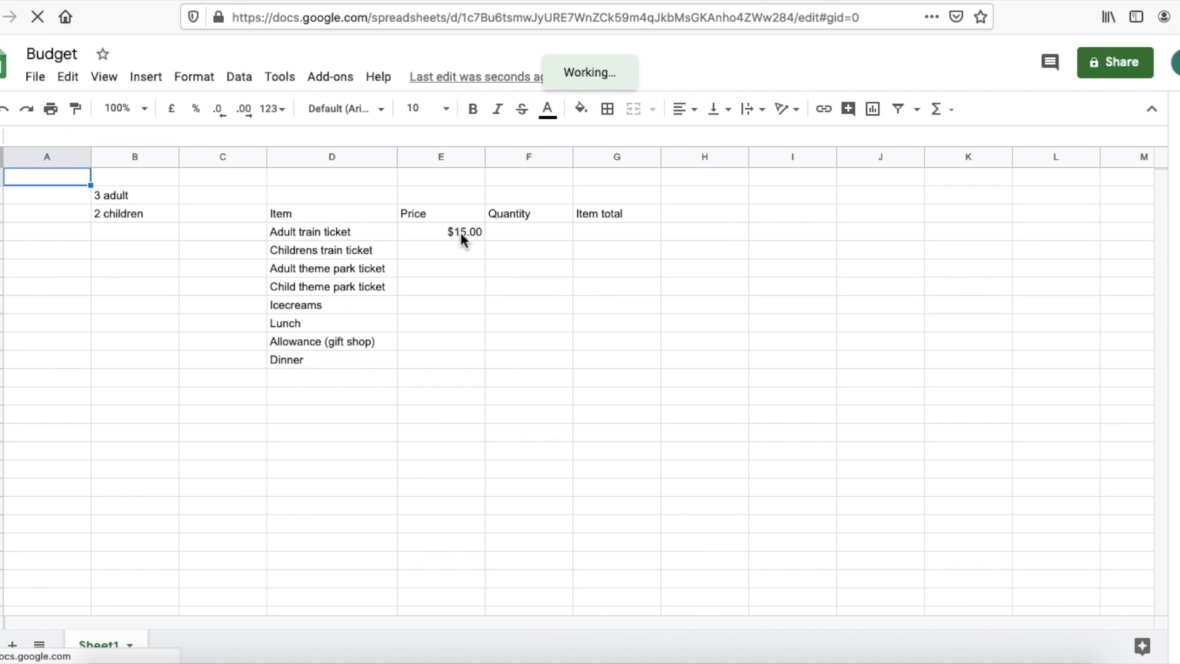
- Reapply the currency format to the adult train ticket price in E4 so it uses pounds
{"action": "left_click", "coordinate": [463, 238]}
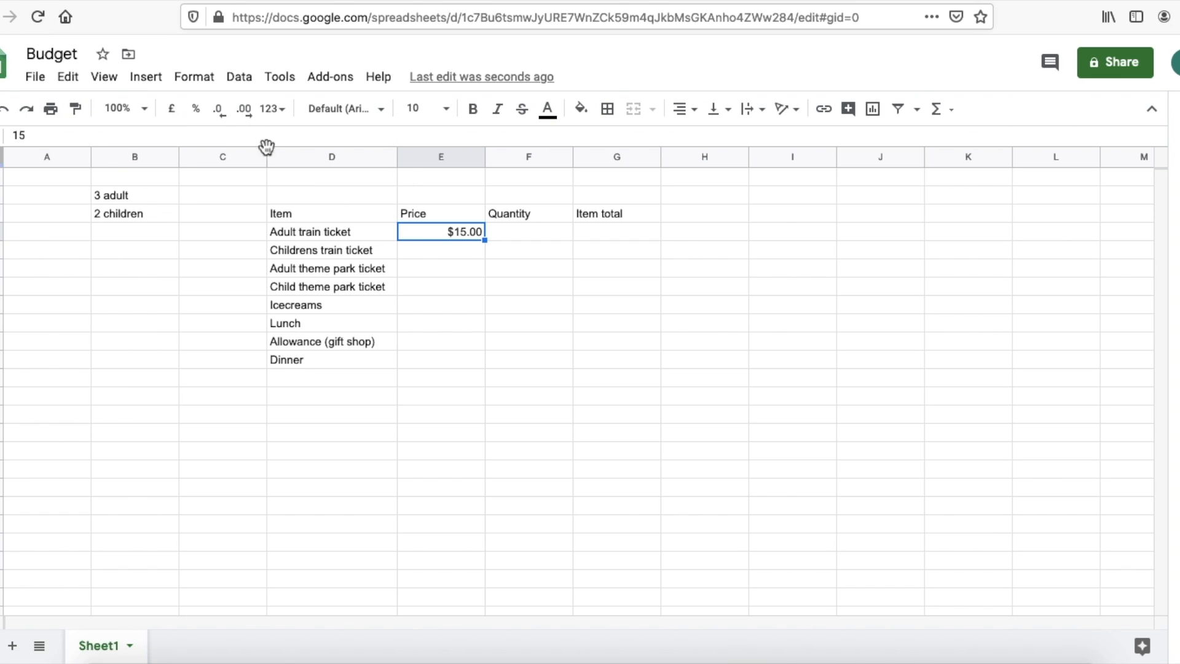
{"action": "left_click", "coordinate": [171, 111]}
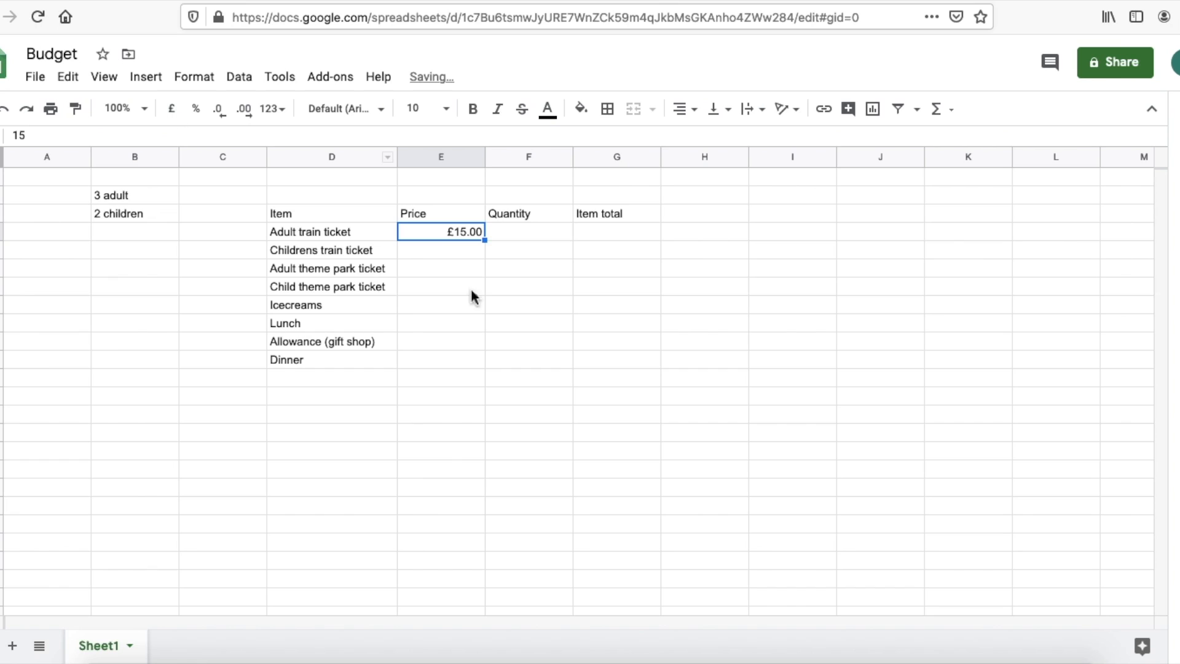
{"action": "left_click", "coordinate": [470, 310]}
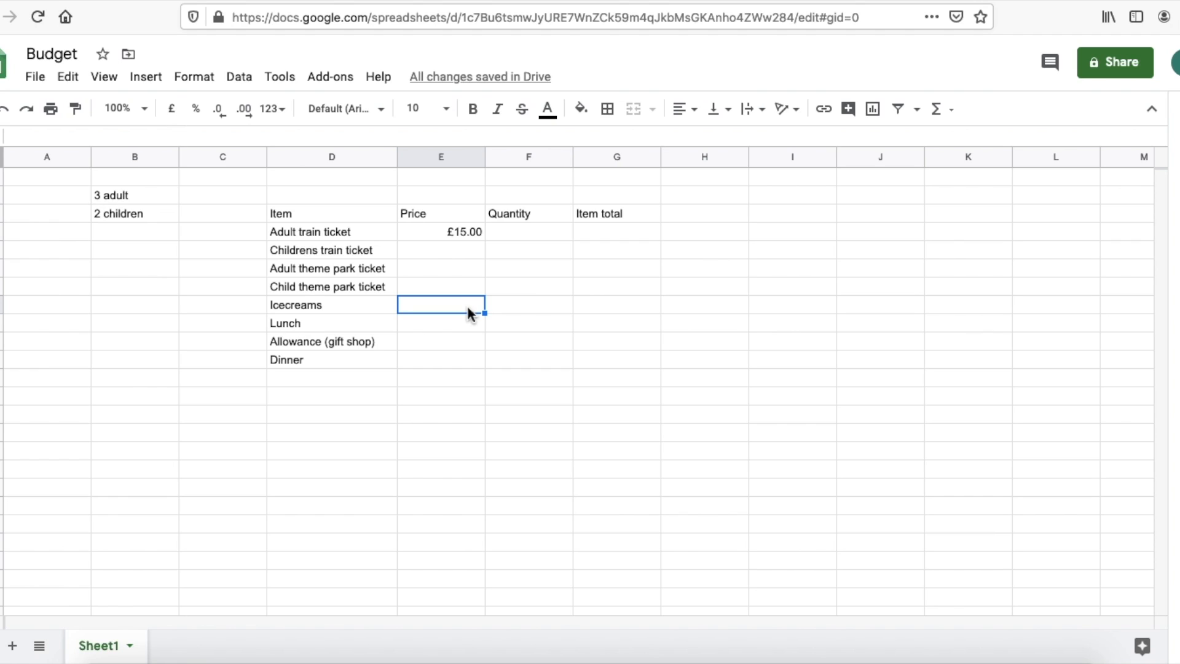
- Enter 8 as the children's train ticket price in E5 and format it as pounds
{"action": "left_click", "coordinate": [462, 252]}
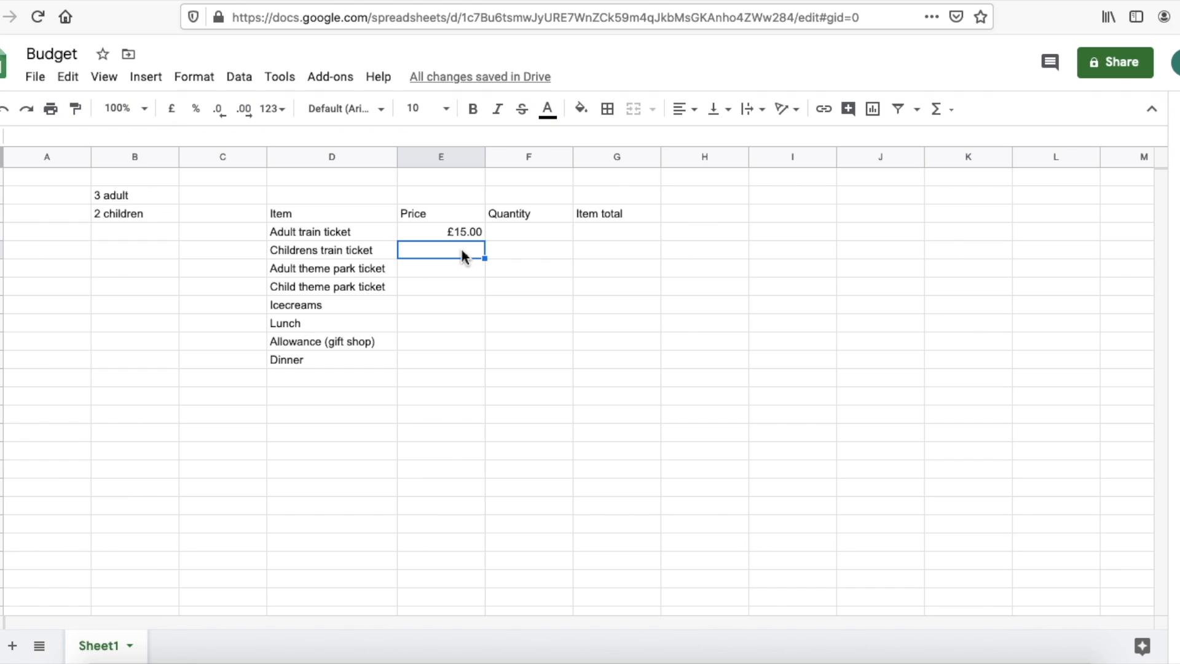
{"action": "type", "text": "8"}
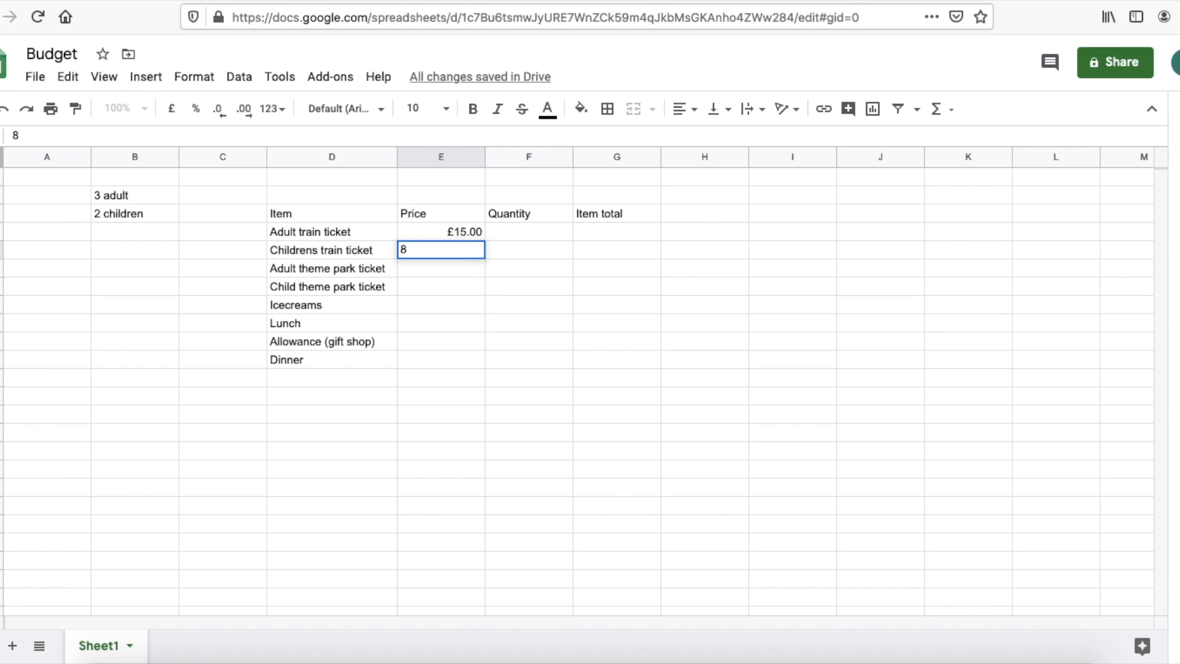
{"action": "left_click", "coordinate": [485, 302]}
{"action": "left_click", "coordinate": [466, 254]}
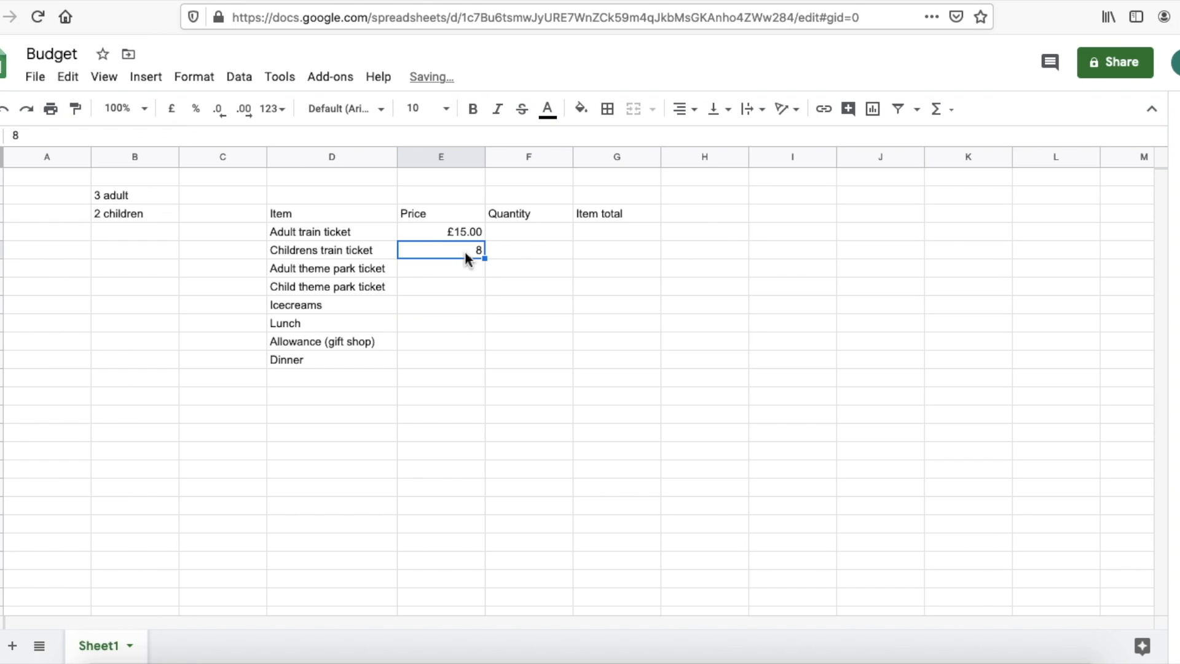
{"action": "left_click", "coordinate": [172, 109]}
{"action": "left_click", "coordinate": [465, 323]}
- Enter theme park ticket prices of 20 for adults in E6 and 10 for children in E7
{"action": "left_click", "coordinate": [464, 271]}
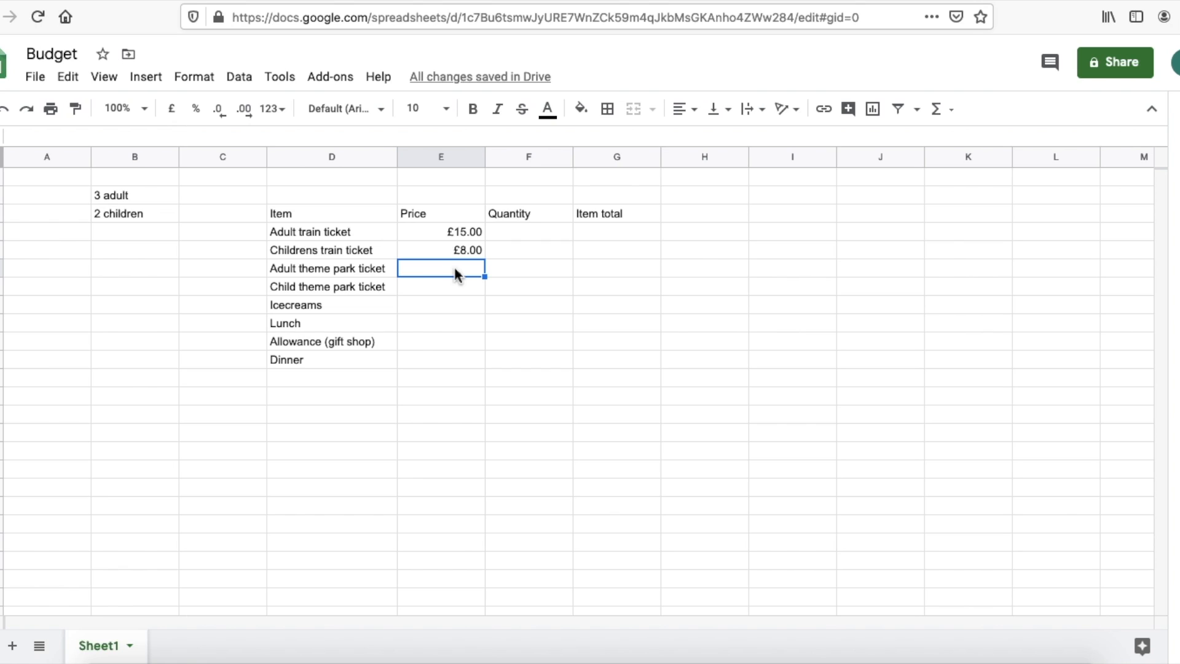
{"action": "type", "text": "20"}
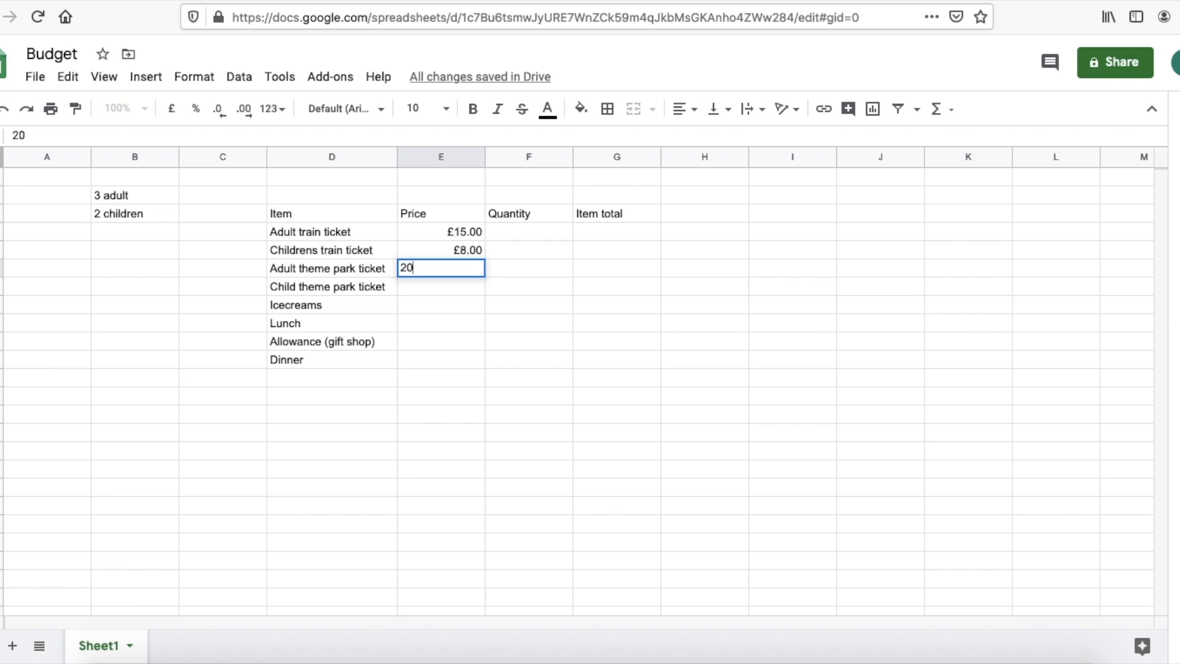
{"action": "left_click", "coordinate": [466, 288]}
{"action": "type", "text": "10"}
{"action": "left_click", "coordinate": [447, 317]}
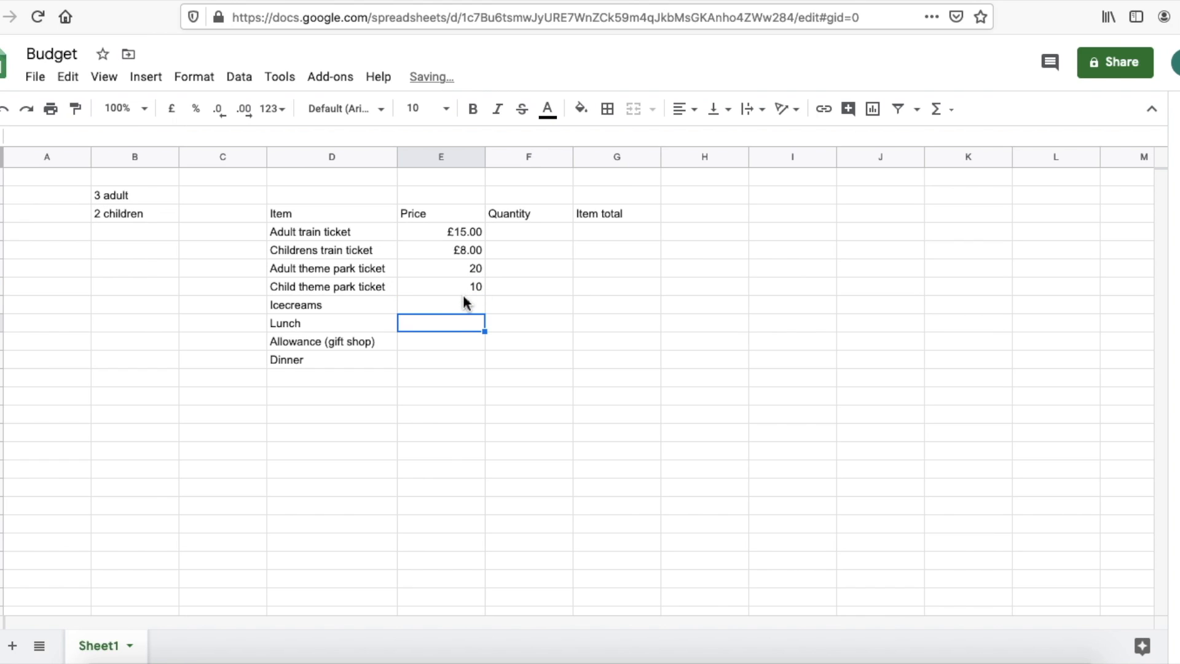
- Enter the price 2 for Icecreams in E8 and 5 for Lunch in E9
{"action": "left_click", "coordinate": [463, 298]}
{"action": "type", "text": "2"}
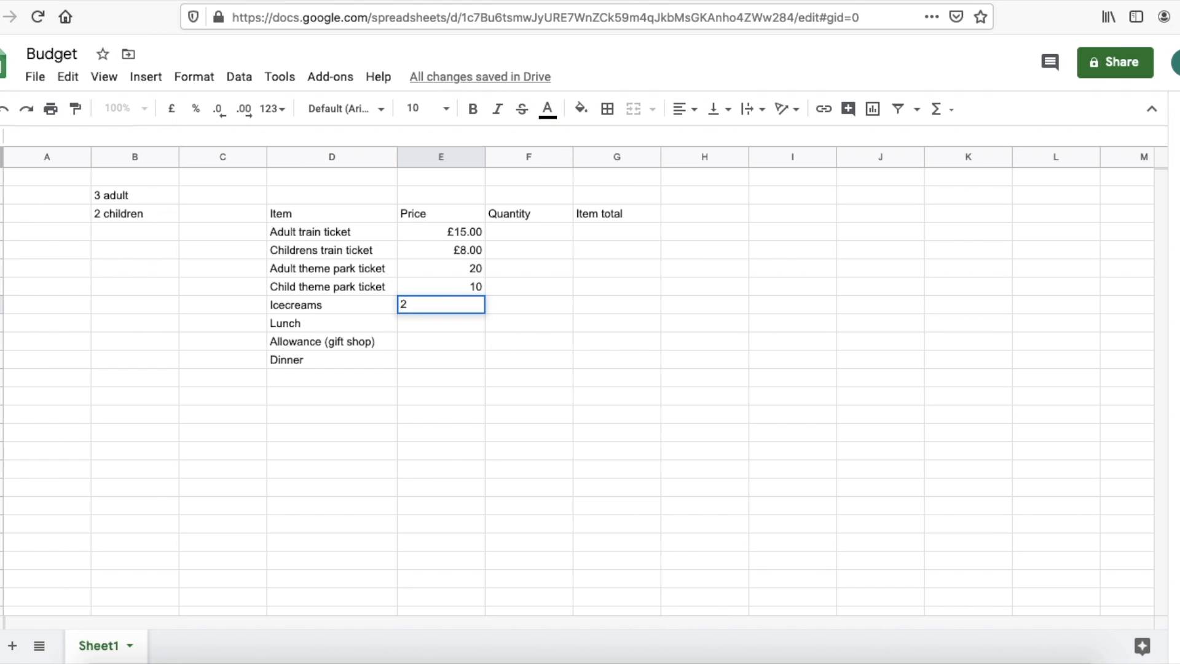
{"action": "left_click", "coordinate": [447, 362]}
{"action": "left_click", "coordinate": [458, 321]}
{"action": "type", "text": "5"}
{"action": "left_click", "coordinate": [448, 359]}
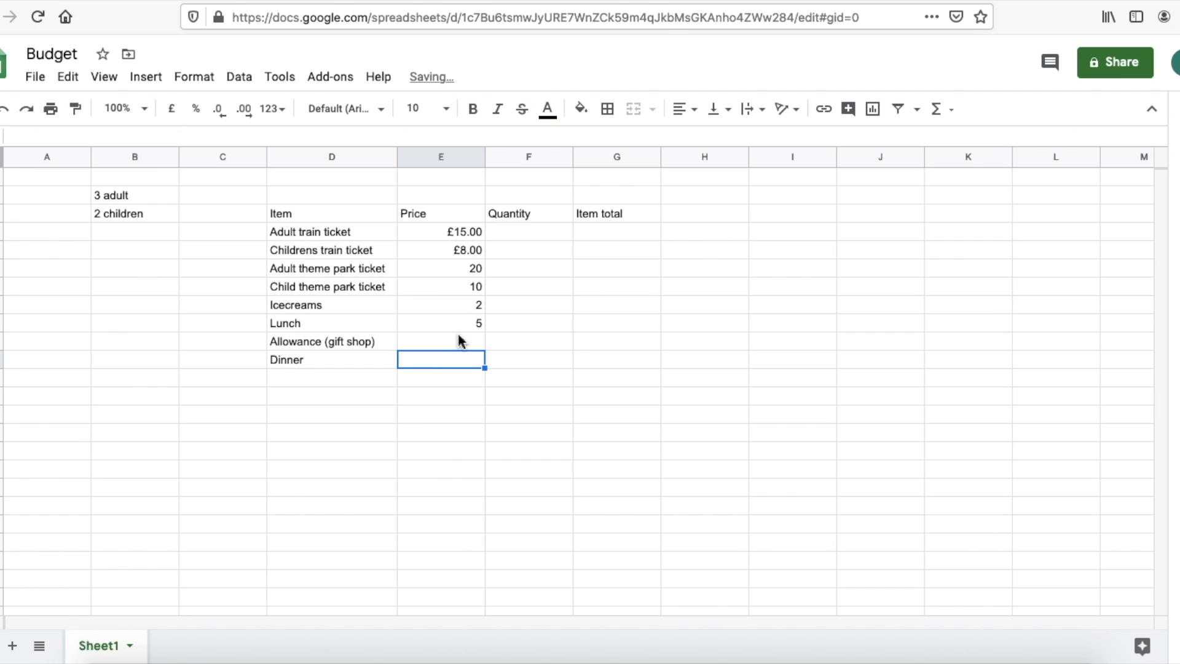
- Enter the price 5 for the gift shop allowance in E10 and 7 for Dinner in E11
{"action": "left_click", "coordinate": [460, 339]}
{"action": "type", "text": "5"}
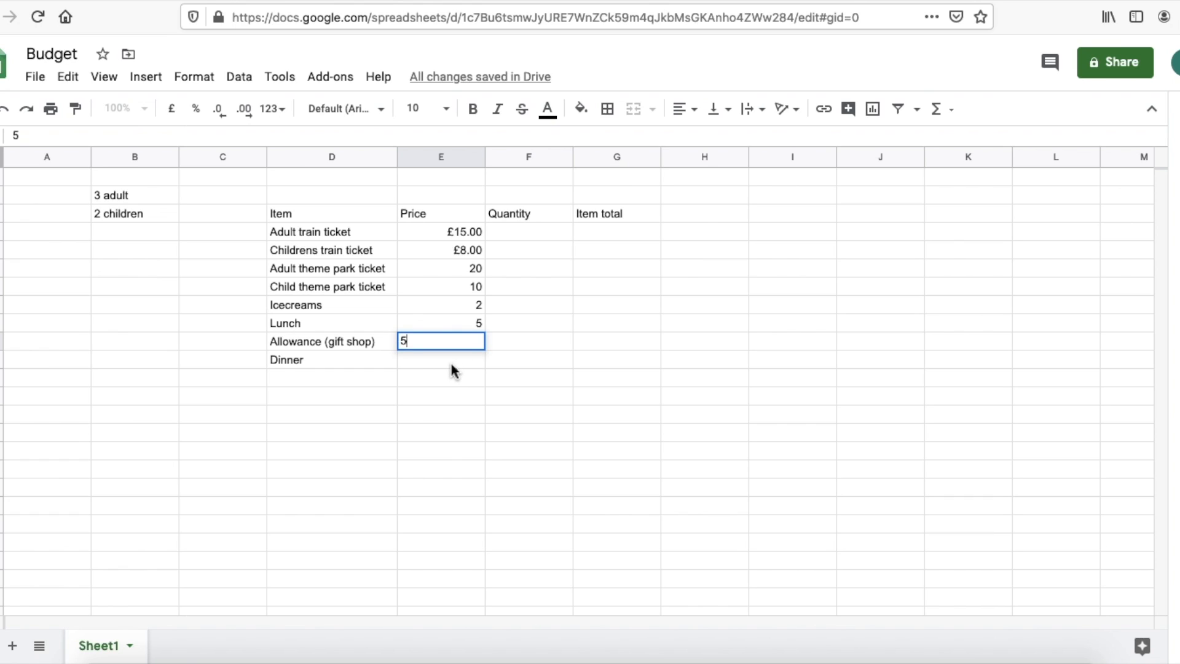
{"action": "left_click", "coordinate": [451, 365]}
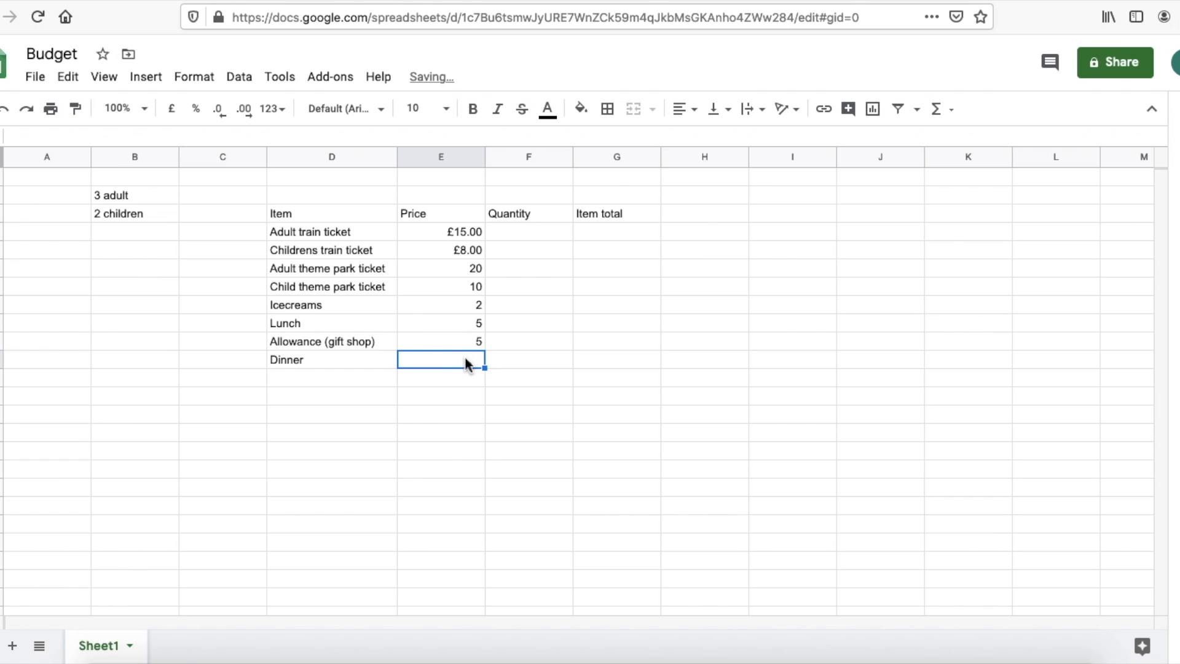
{"action": "type", "text": "7"}
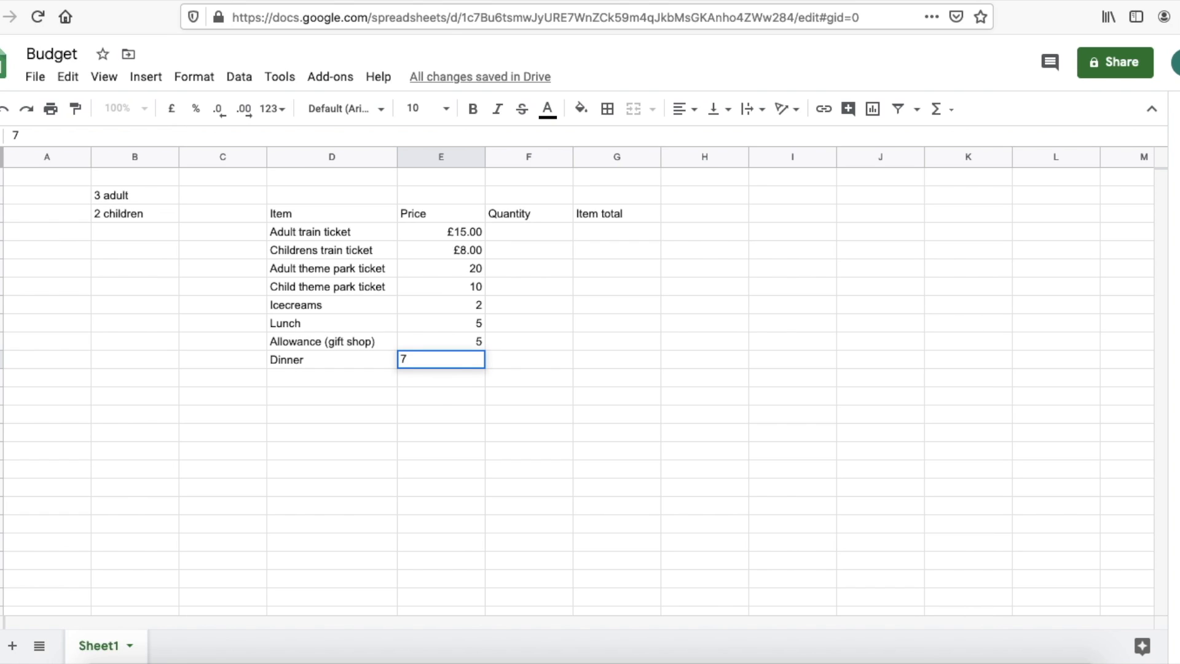
{"action": "key", "text": "Return"}
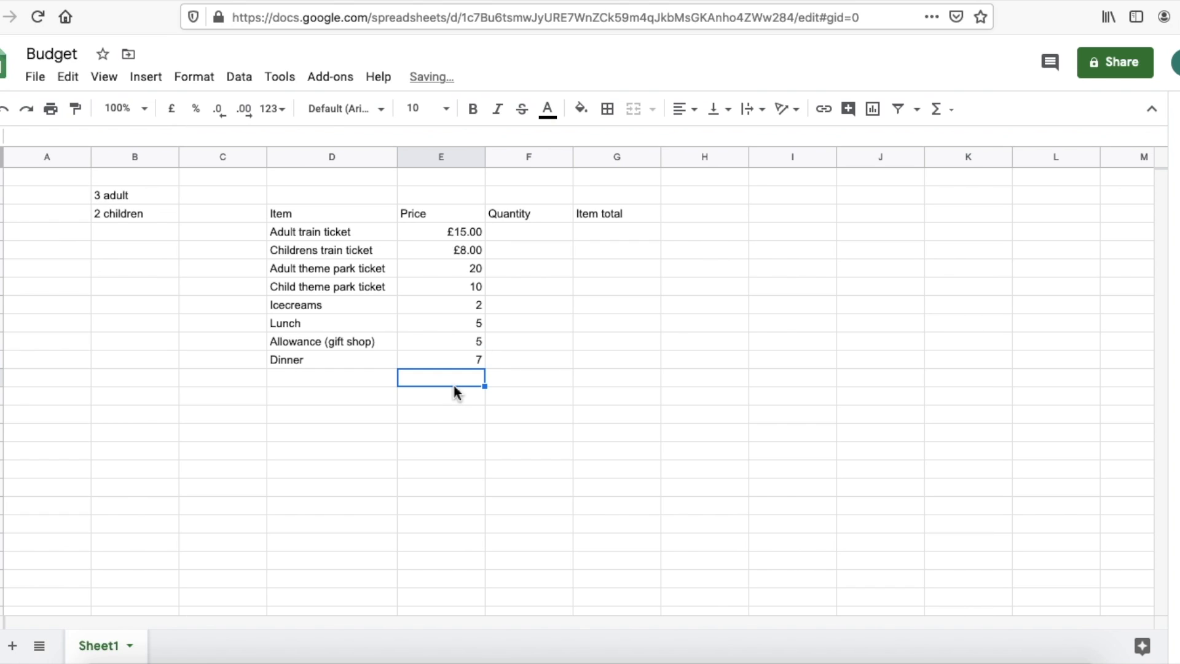
- Format the remaining prices in E6 to E11 as pound currency in one go
{"action": "left_click", "coordinate": [459, 234]}
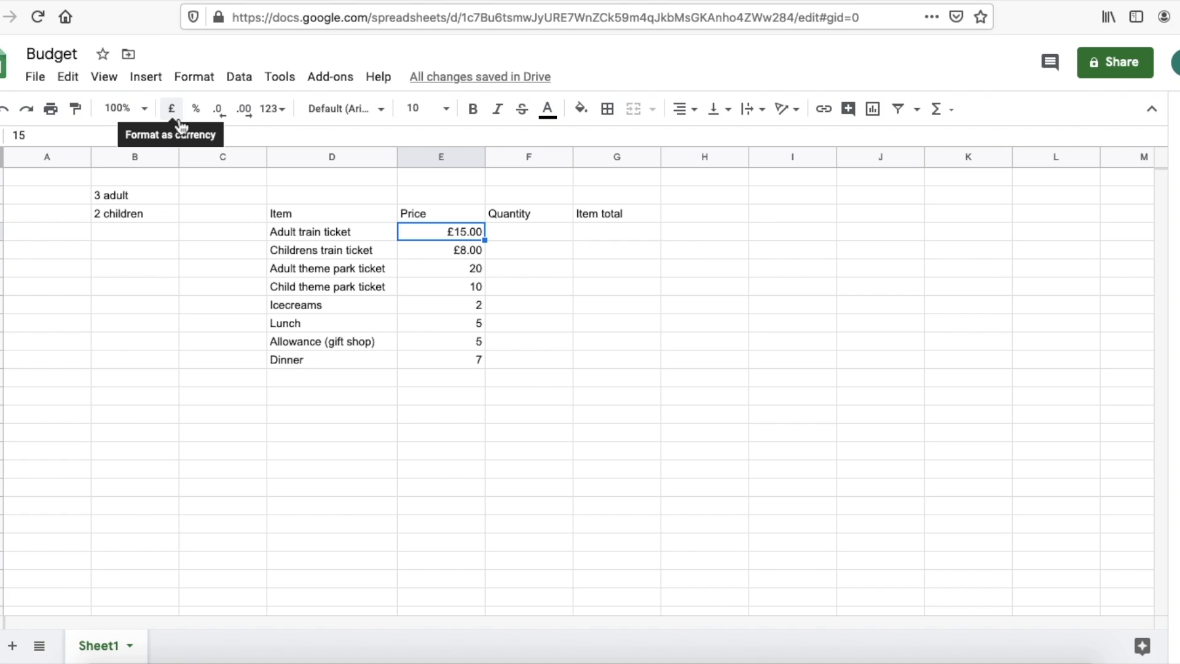
{"action": "left_click", "coordinate": [527, 342]}
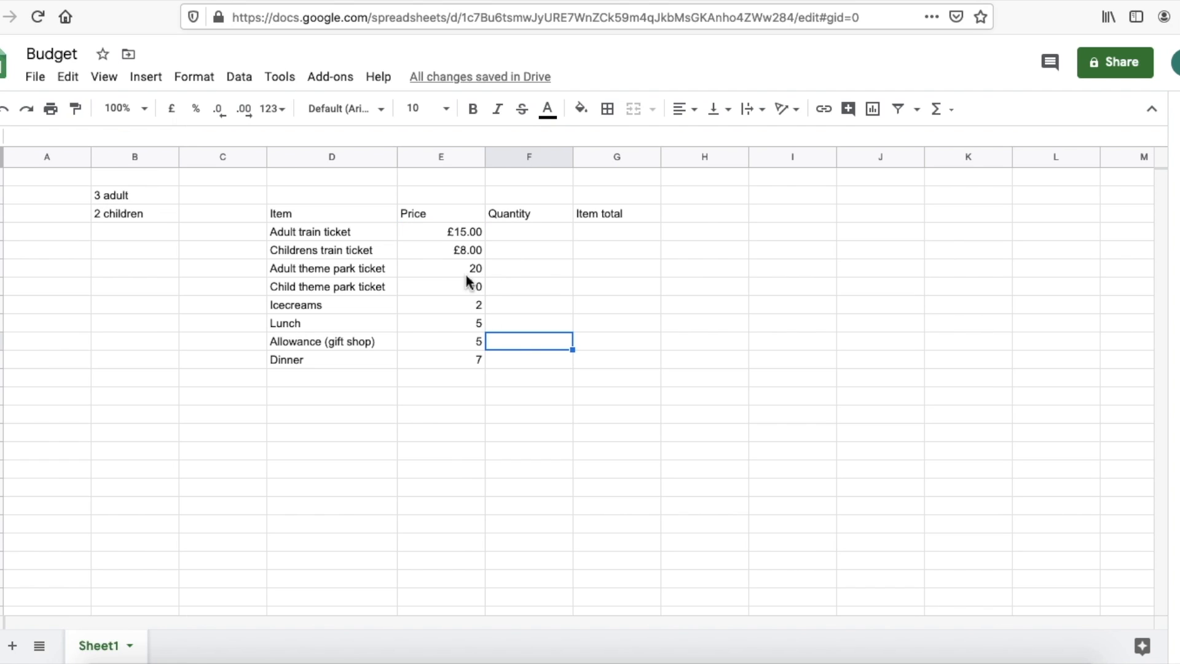
{"action": "left_click_drag", "start_coordinate": [460, 267], "coordinate": [463, 356]}
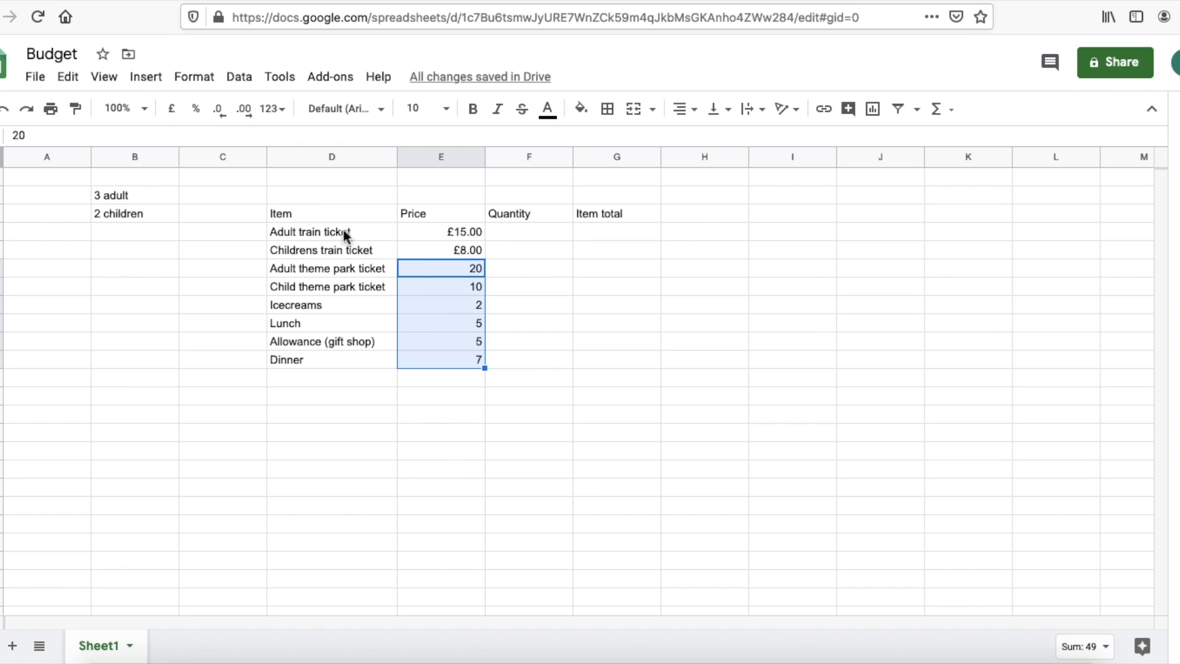
{"action": "left_click", "coordinate": [172, 110]}
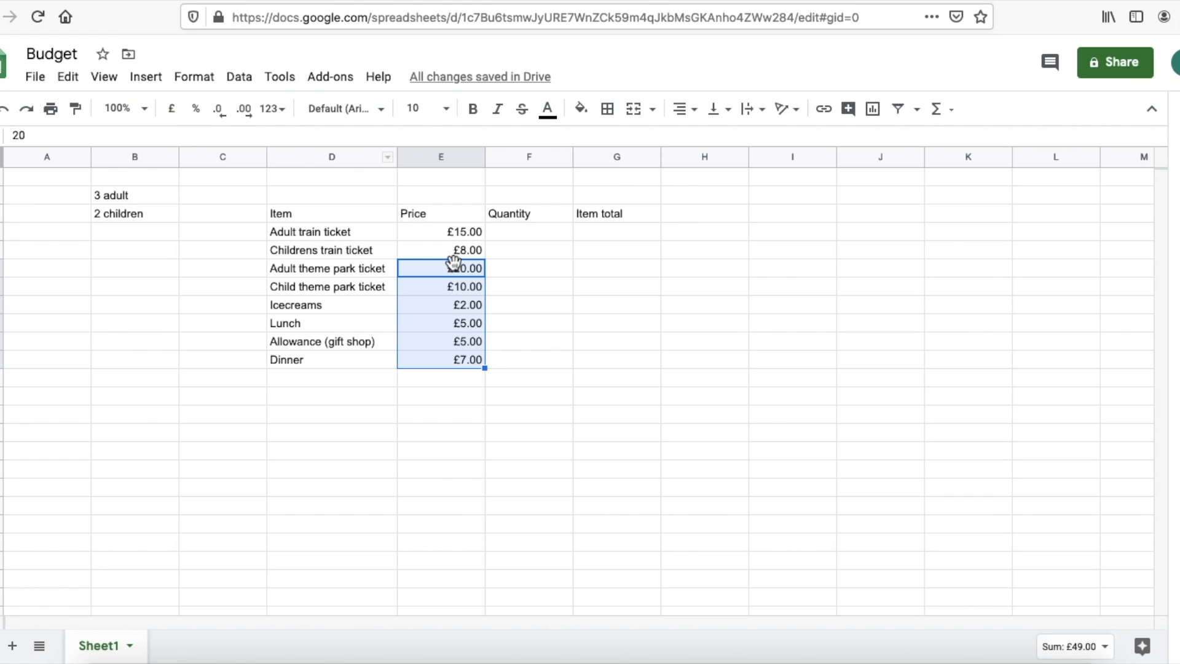
{"action": "left_click", "coordinate": [541, 286]}
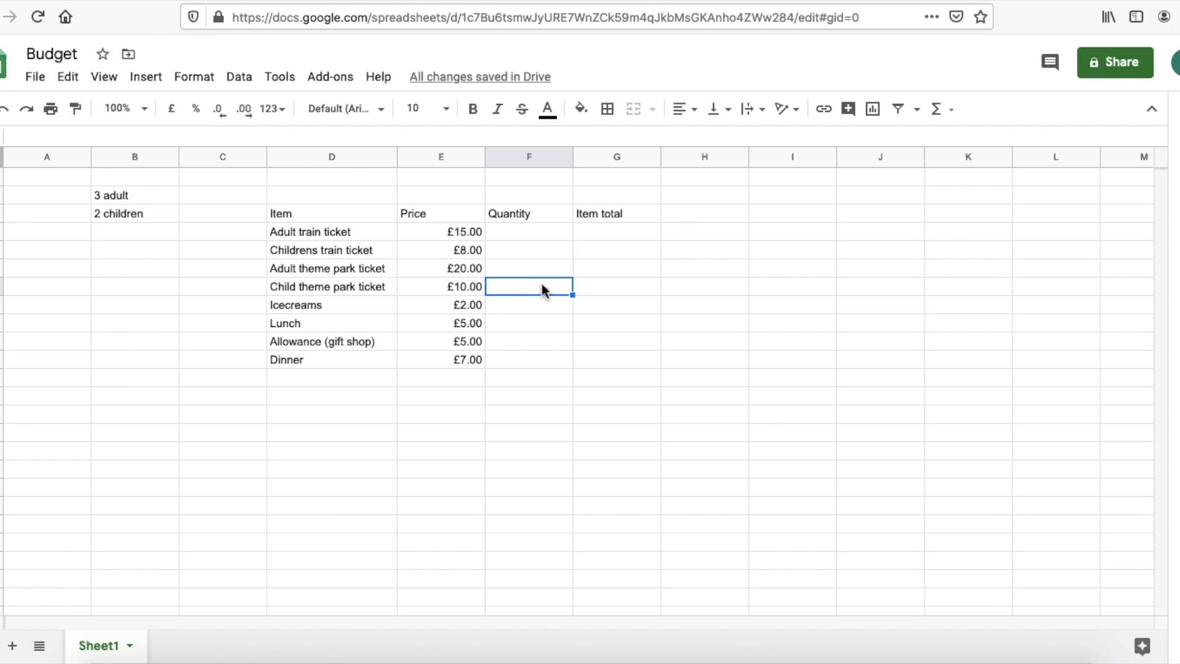
- Enter train ticket quantities of 3 adults in F4 and 2 children in F5, and the same for theme park tickets in F6 and F7
{"action": "left_click", "coordinate": [519, 234]}
{"action": "type", "text": "3"}
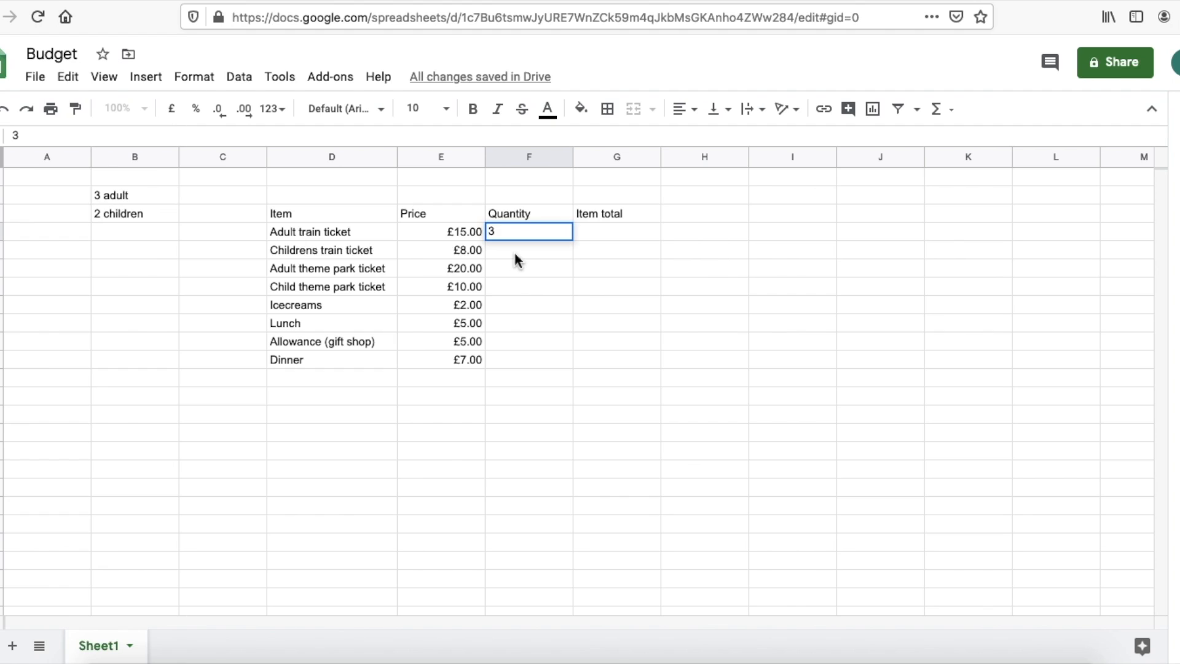
{"action": "left_click", "coordinate": [515, 255]}
{"action": "type", "text": "2"}
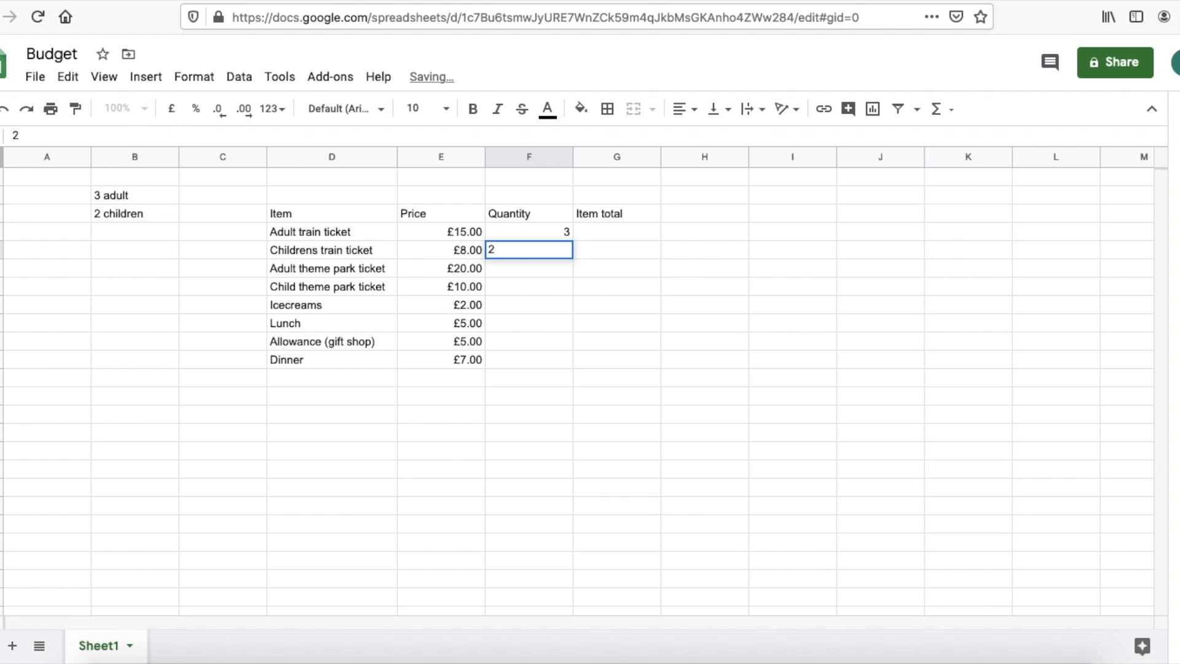
{"action": "left_click", "coordinate": [520, 267]}
{"action": "type", "text": "3"}
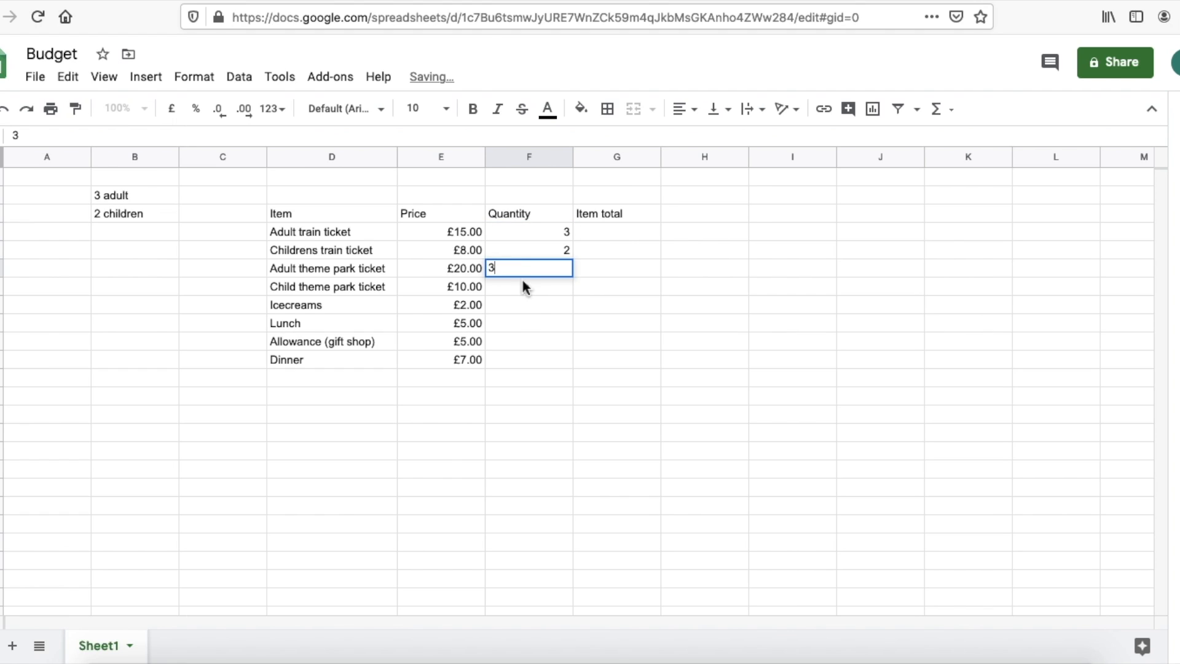
{"action": "left_click", "coordinate": [533, 291]}
{"action": "type", "text": "2"}
- Enter quantities of 5 for Icecreams, 5 for Lunch, 2 for the gift shop allowance and 5 for Dinner in F8 to F11
{"action": "left_click", "coordinate": [533, 304]}
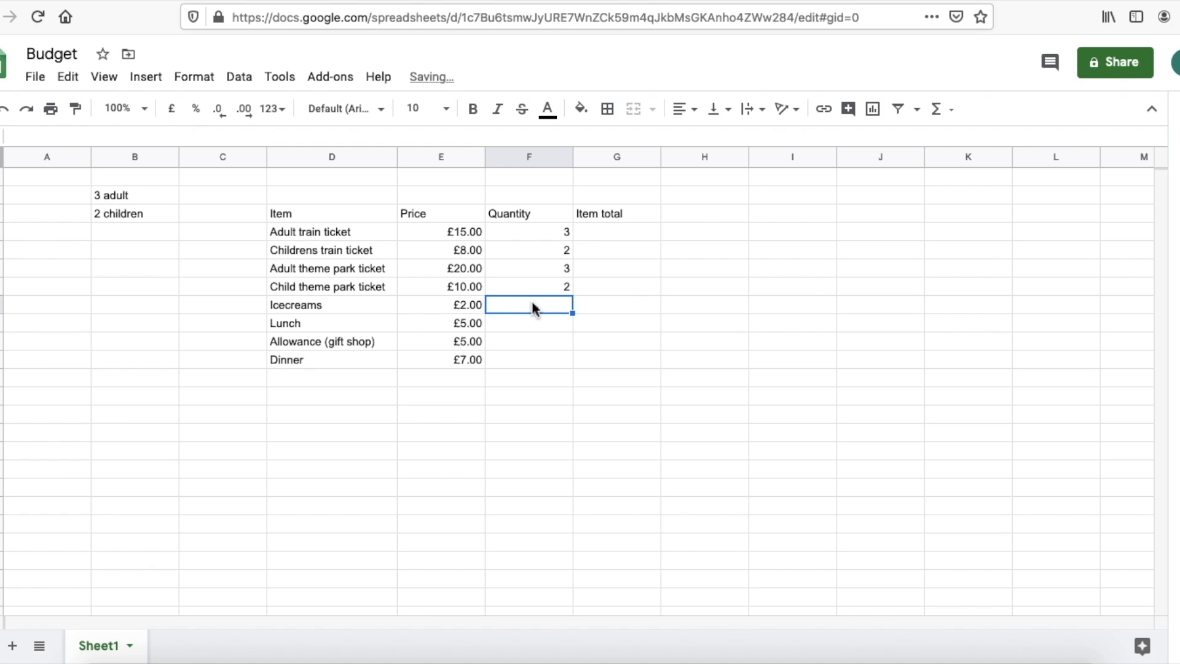
{"action": "type", "text": "5"}
{"action": "left_click", "coordinate": [522, 325]}
{"action": "type", "text": "5"}
{"action": "left_click", "coordinate": [527, 341]}
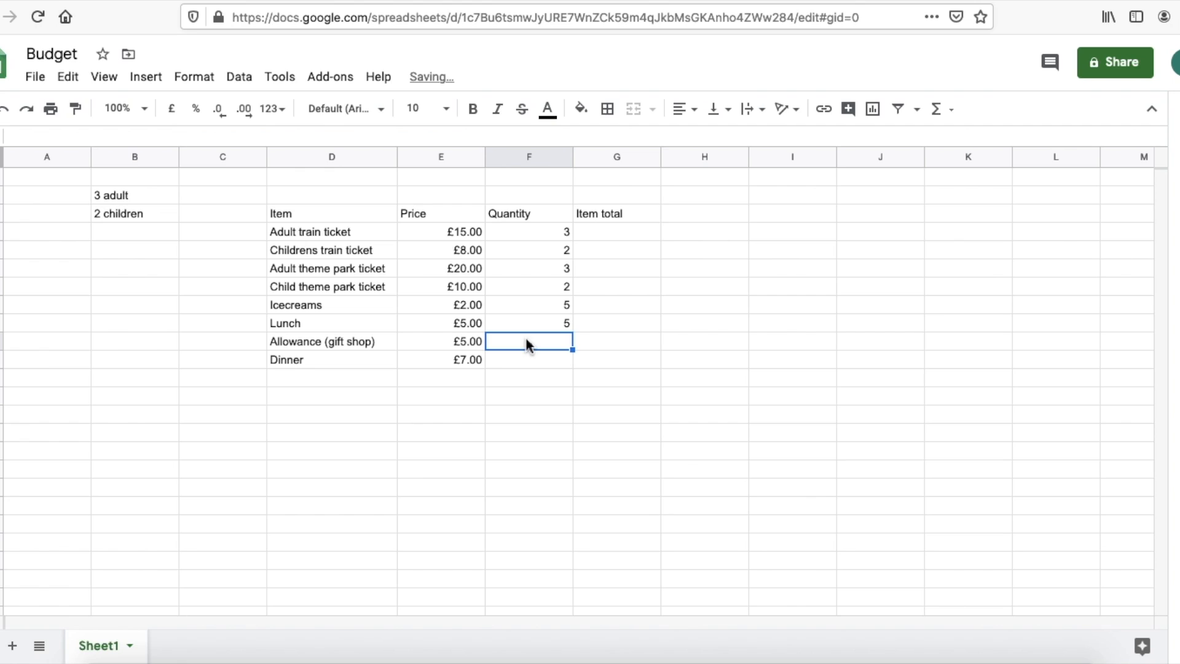
{"action": "type", "text": "2"}
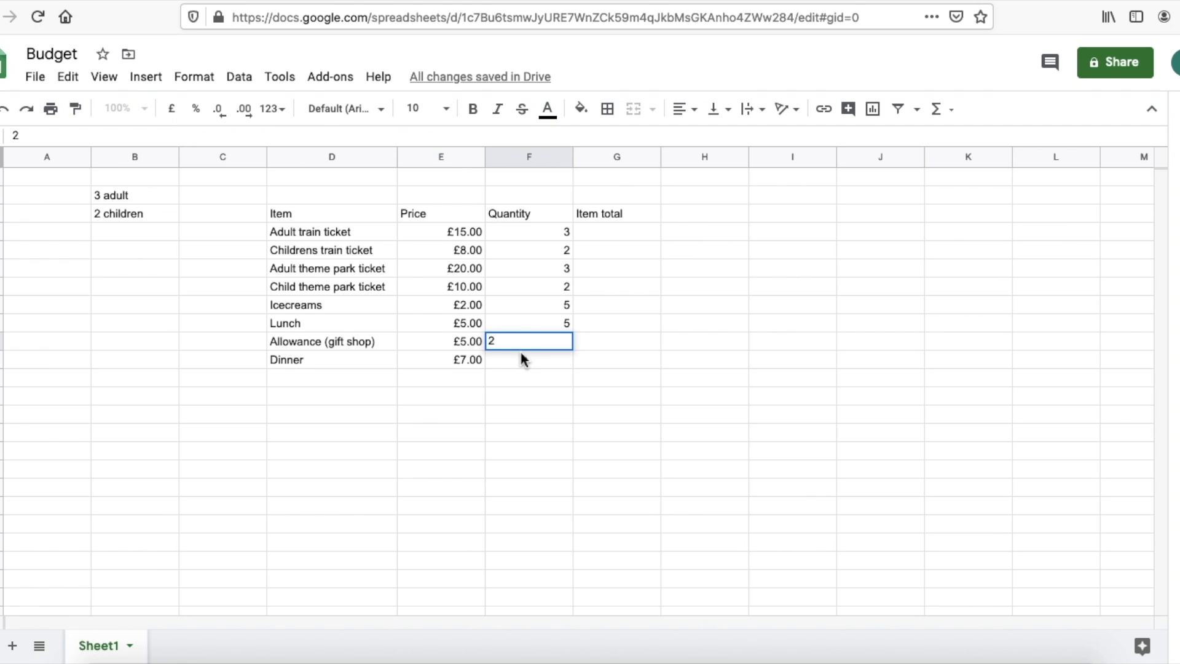
{"action": "left_click", "coordinate": [518, 366]}
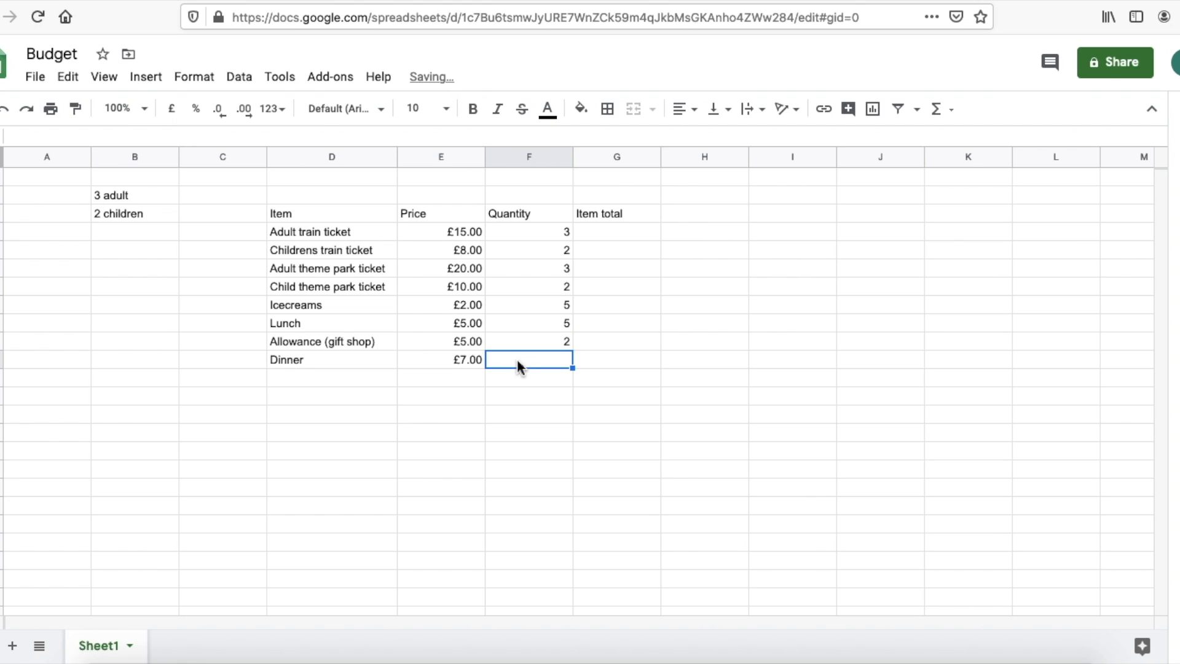
{"action": "type", "text": "5"}
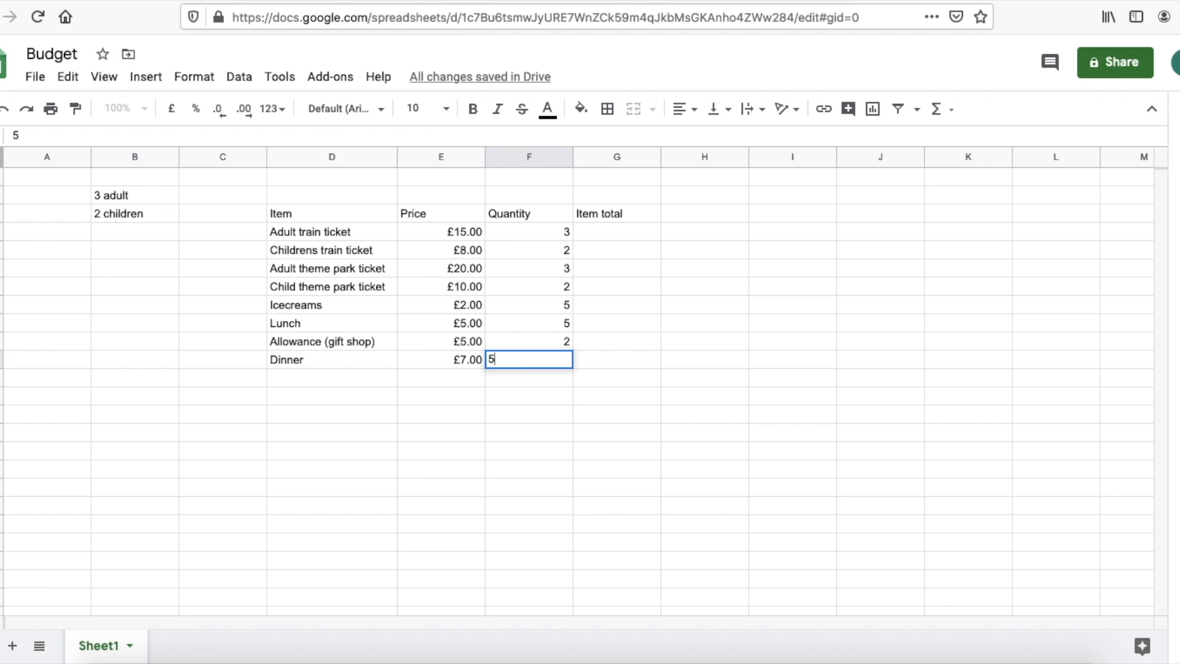
{"action": "left_click", "coordinate": [536, 391]}
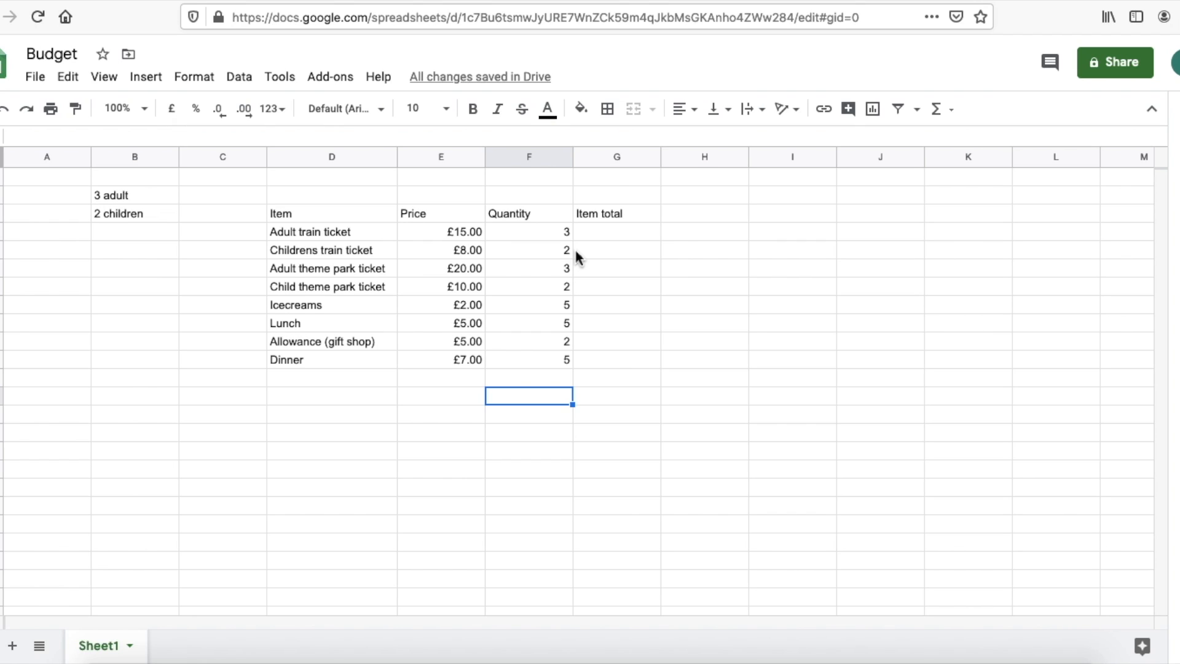
- Calculate the adult train ticket item total in G4 with the formula =E4*F4
{"action": "left_click", "coordinate": [582, 234]}
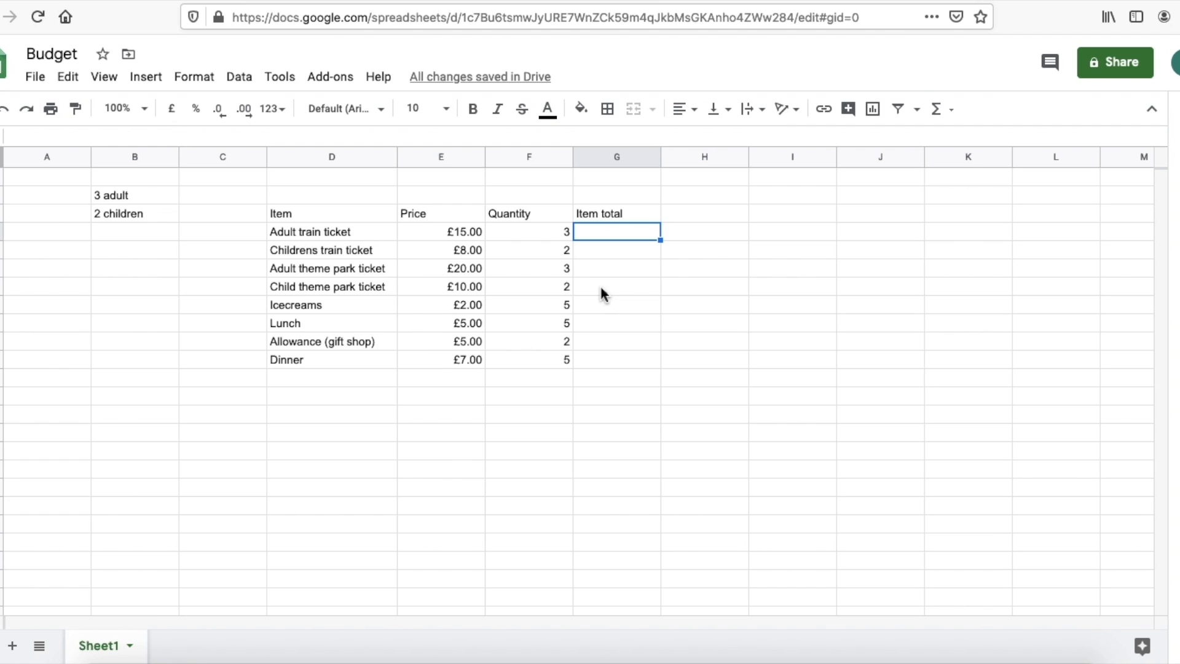
{"action": "double_click", "coordinate": [597, 236]}
{"action": "type", "text": "="}
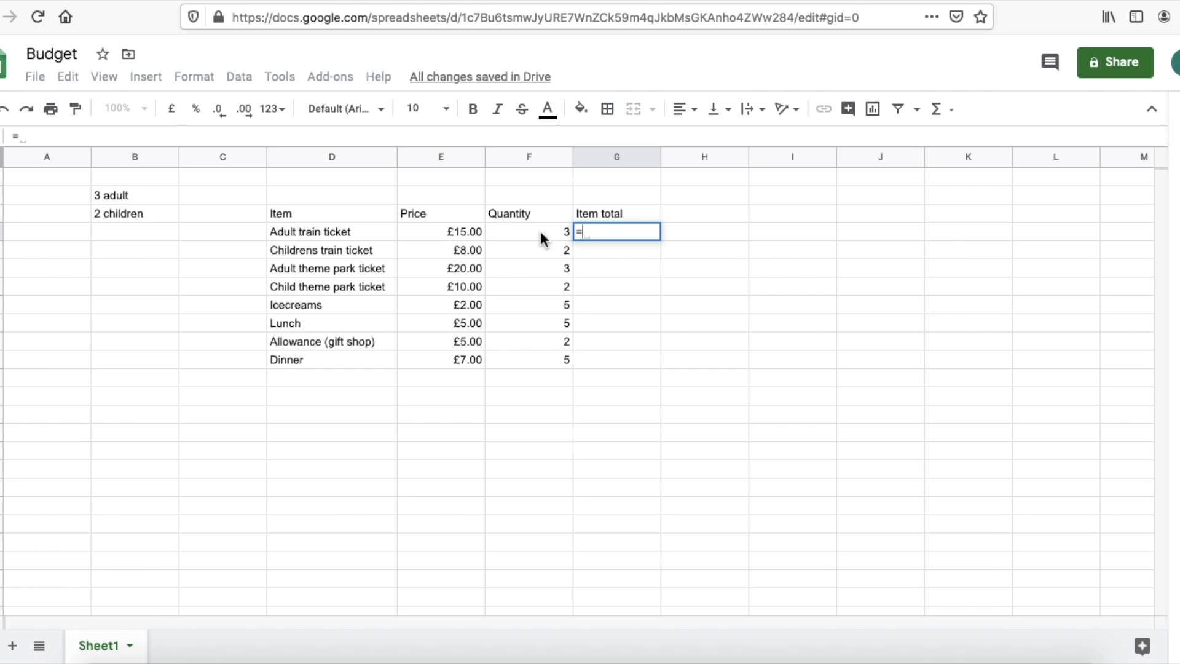
{"action": "left_click", "coordinate": [466, 238]}
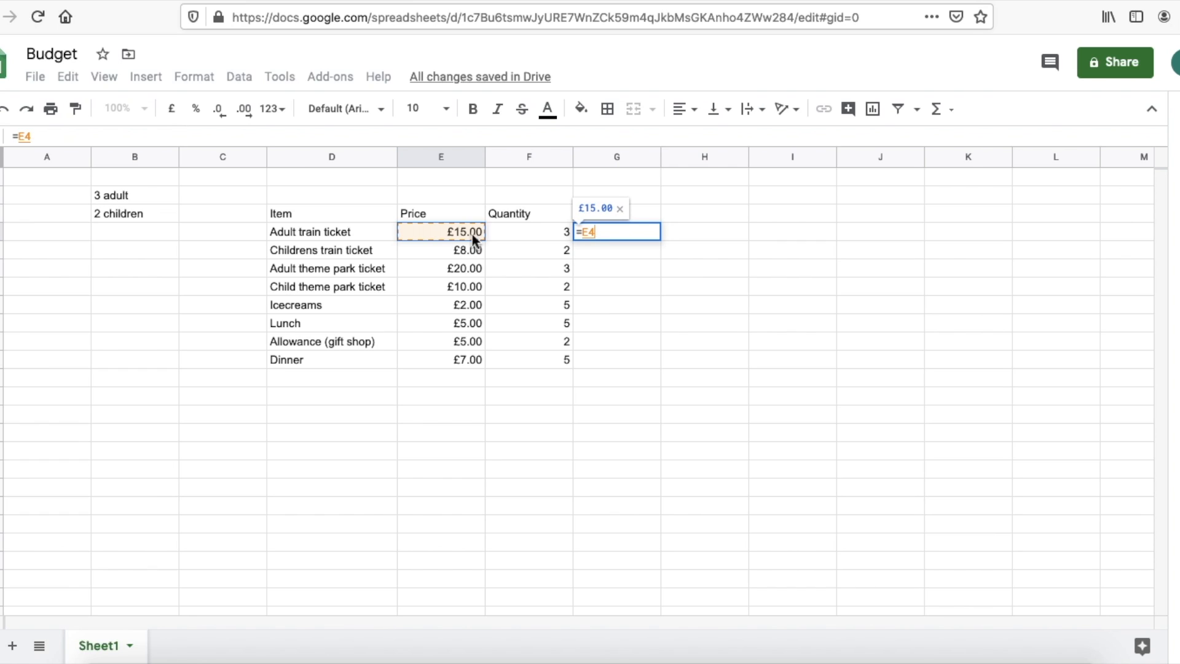
{"action": "type", "text": "*"}
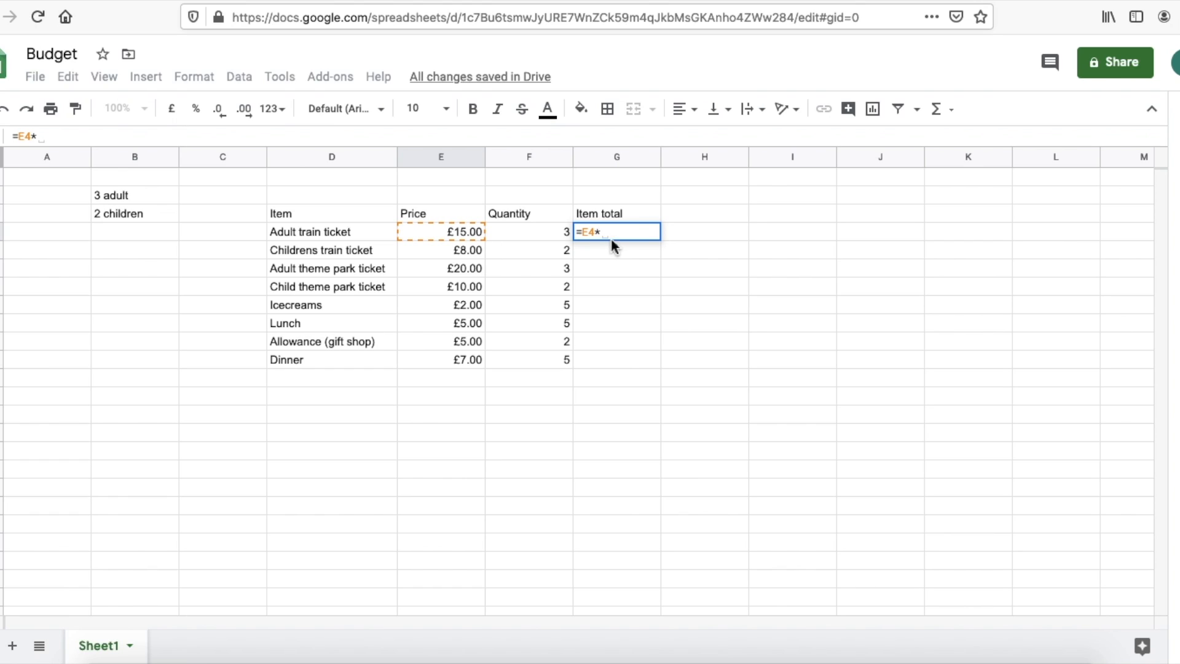
{"action": "left_click", "coordinate": [539, 239]}
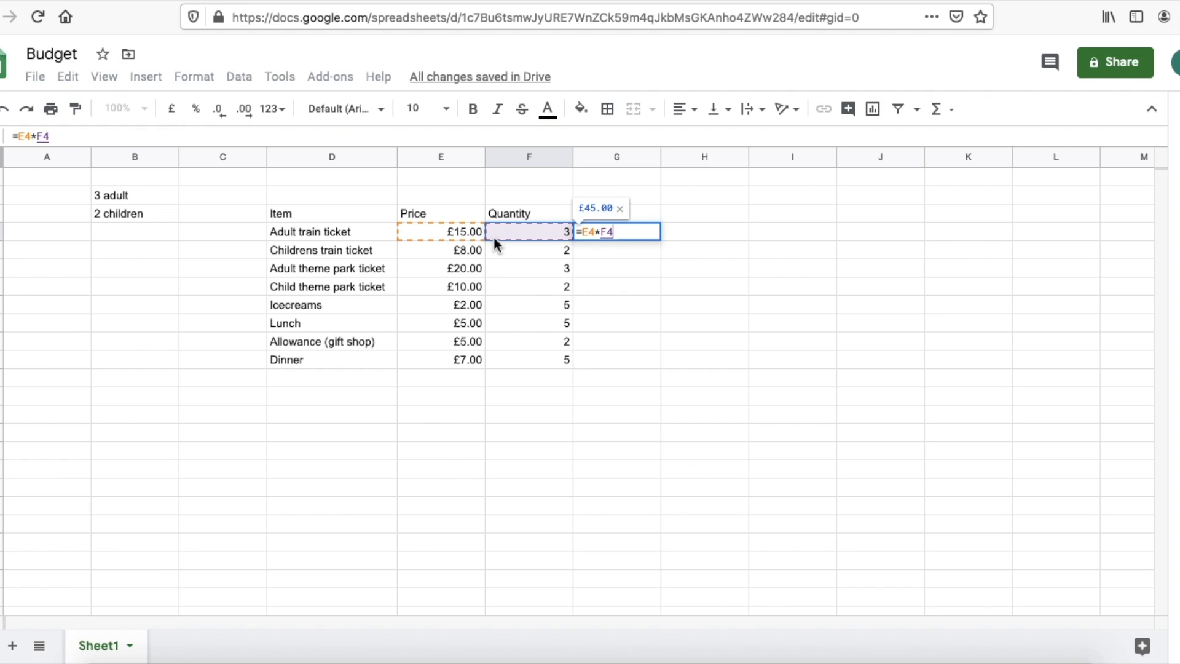
{"action": "key", "text": "Return"}
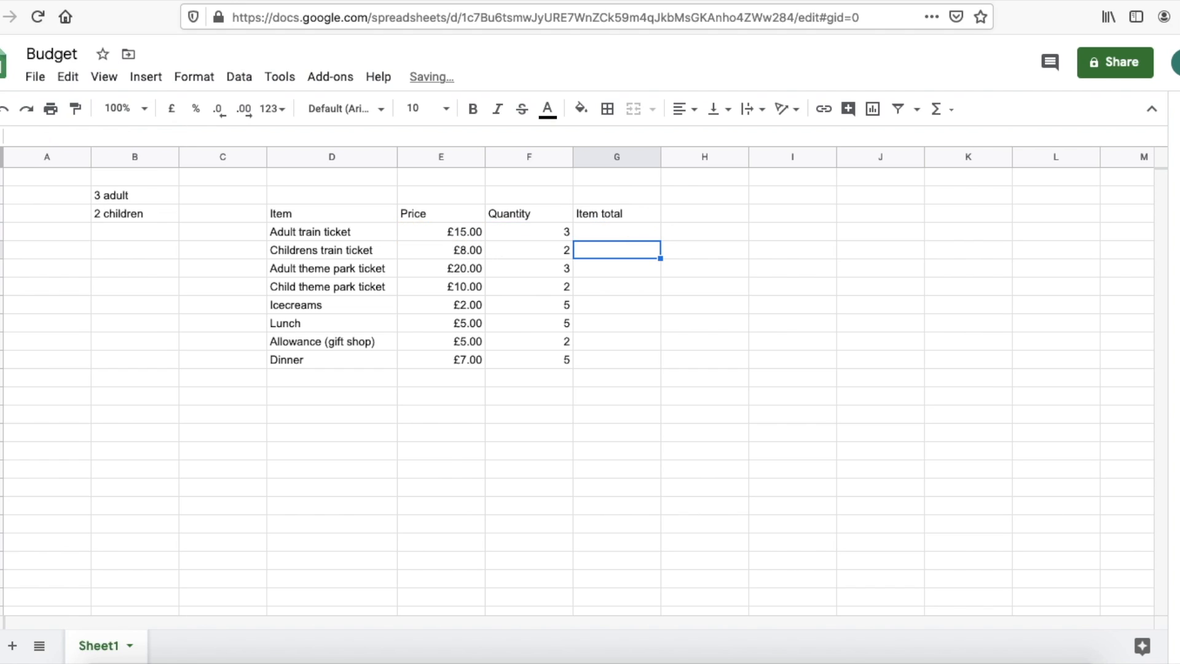
- Calculate the children's train ticket item total in G5 with the formula =E5*F5
{"action": "double_click", "coordinate": [616, 249]}
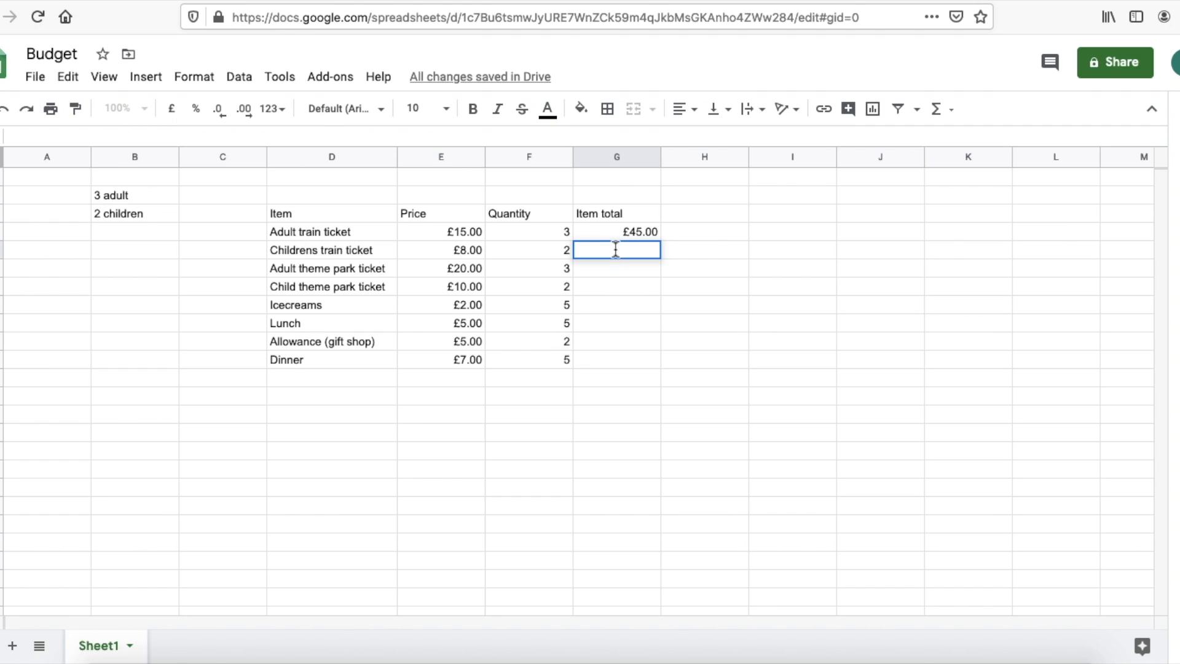
{"action": "type", "text": "="}
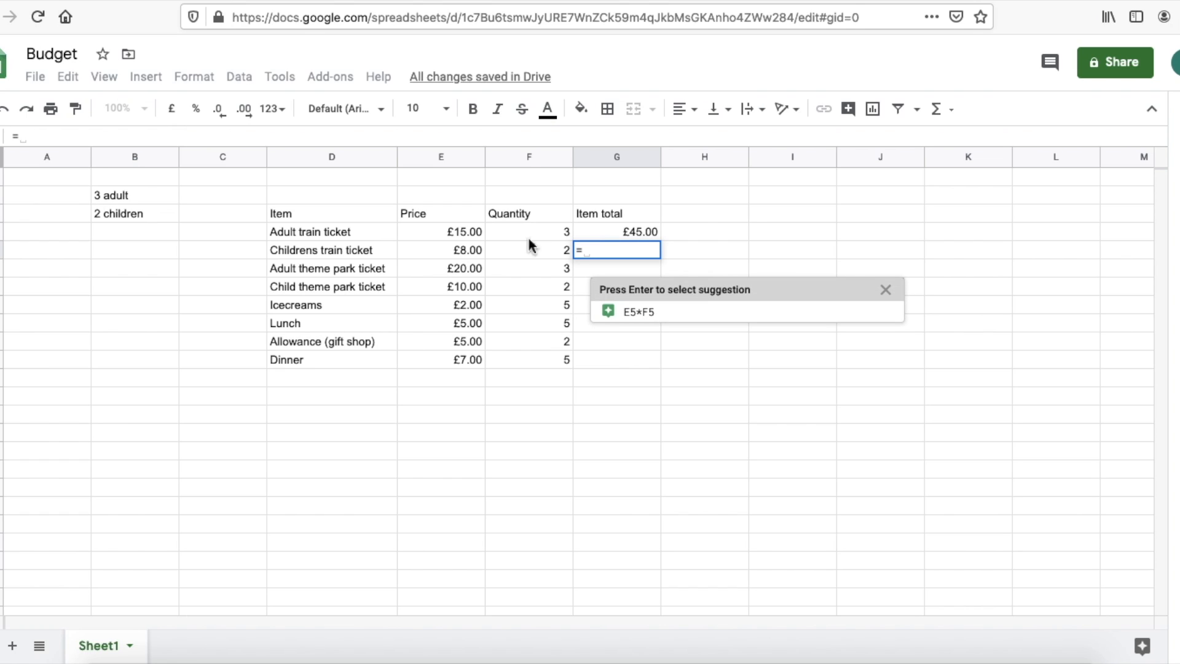
{"action": "left_click", "coordinate": [468, 251]}
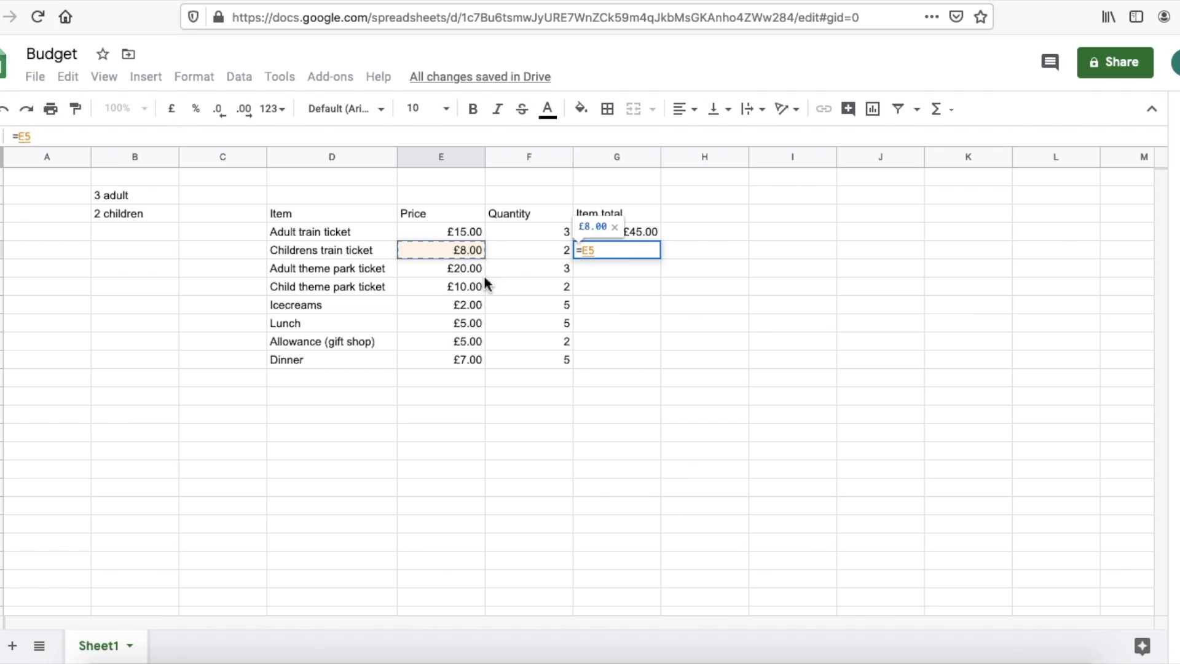
{"action": "type", "text": "*"}
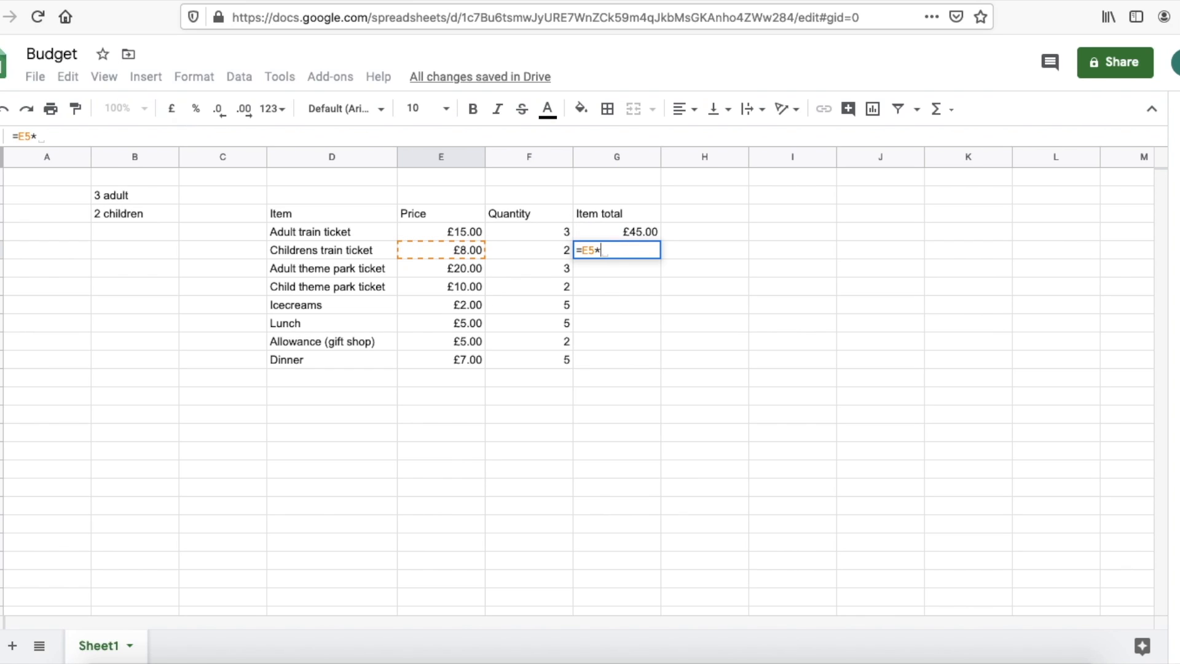
{"action": "left_click", "coordinate": [520, 253]}
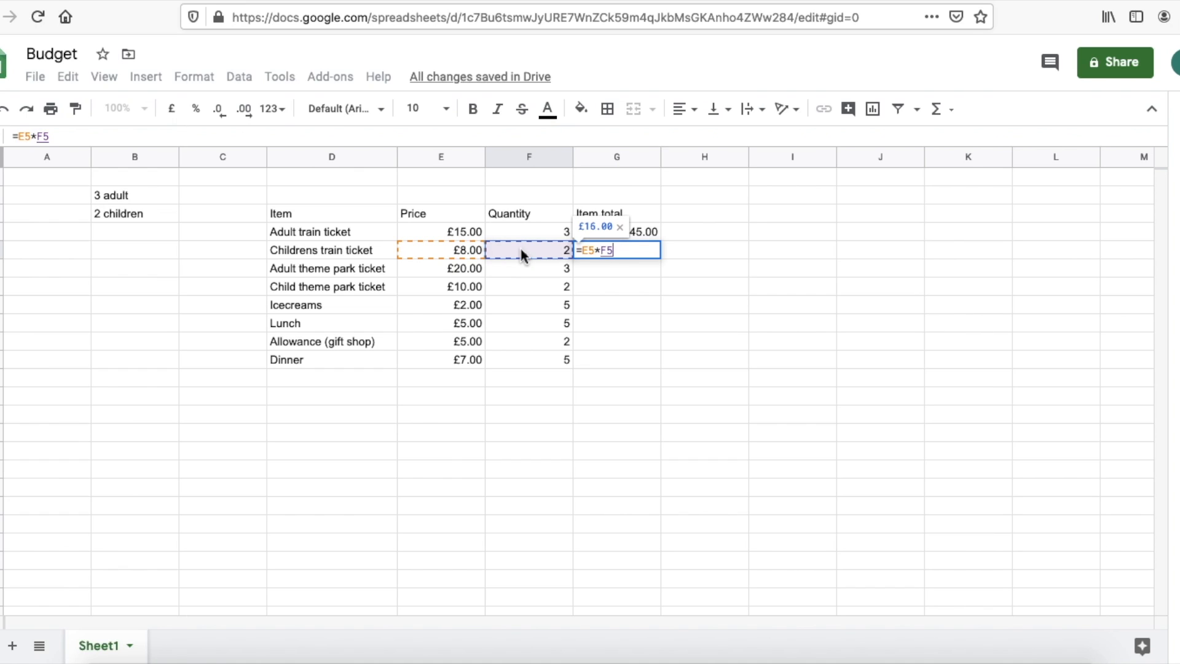
{"action": "key", "text": "Return"}
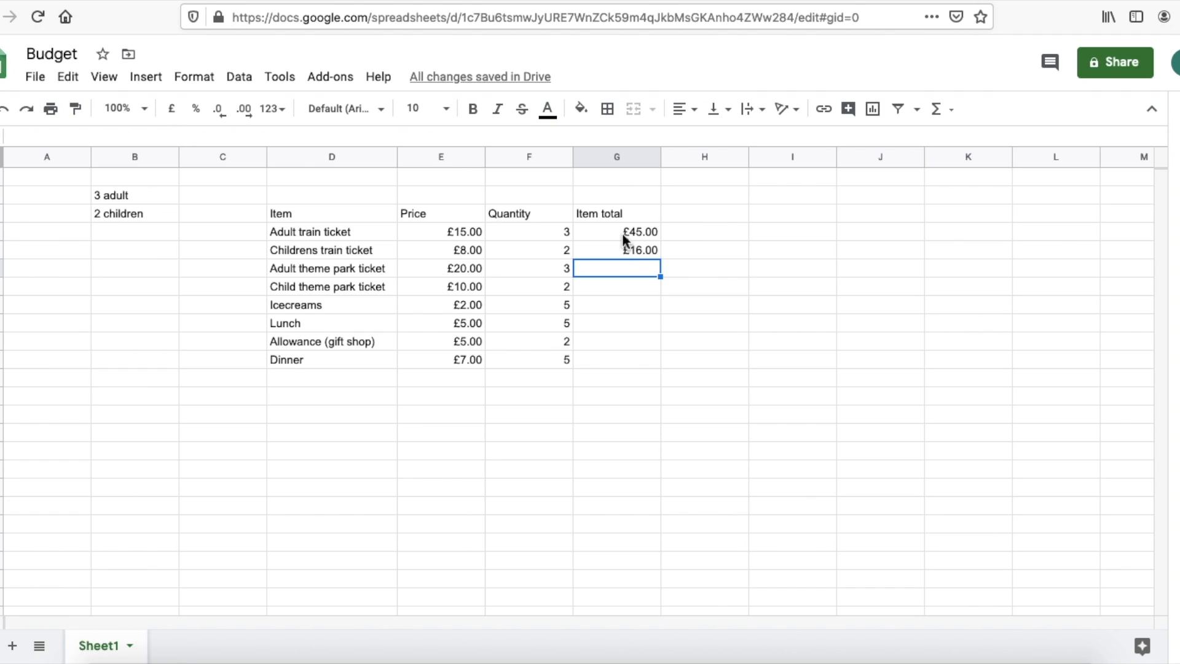
- Fill the item total formulas from G4 and G5 down to the Dinner row in G11
{"action": "left_click_drag", "start_coordinate": [627, 234], "coordinate": [628, 250]}
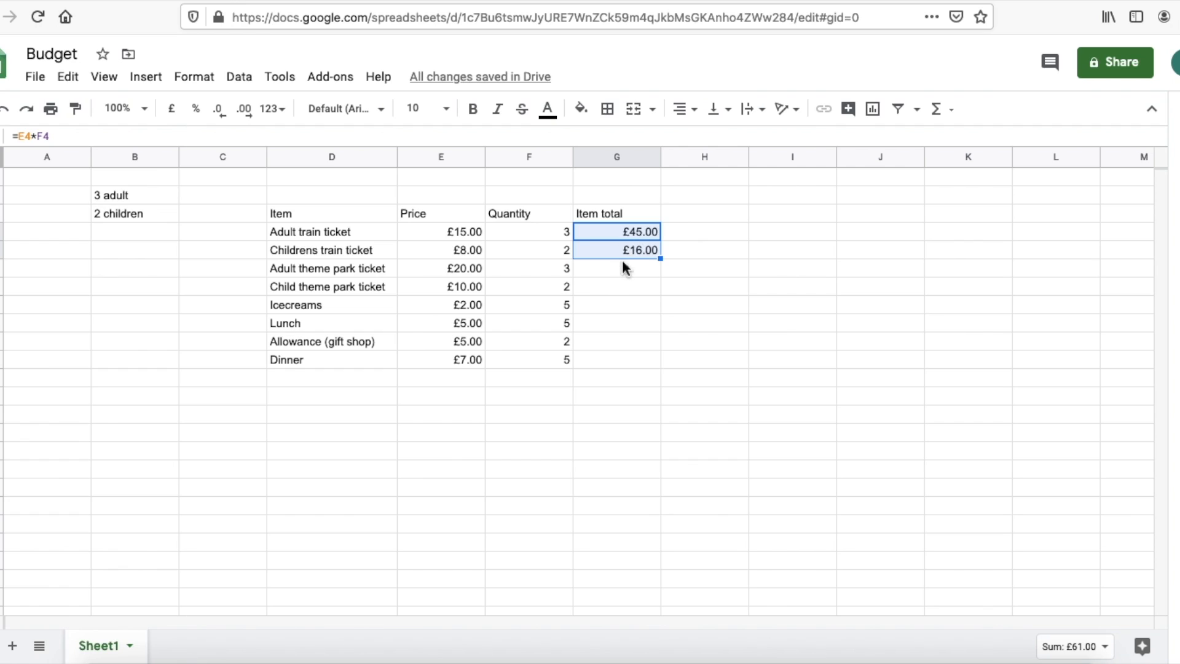
{"action": "left_click", "coordinate": [623, 269]}
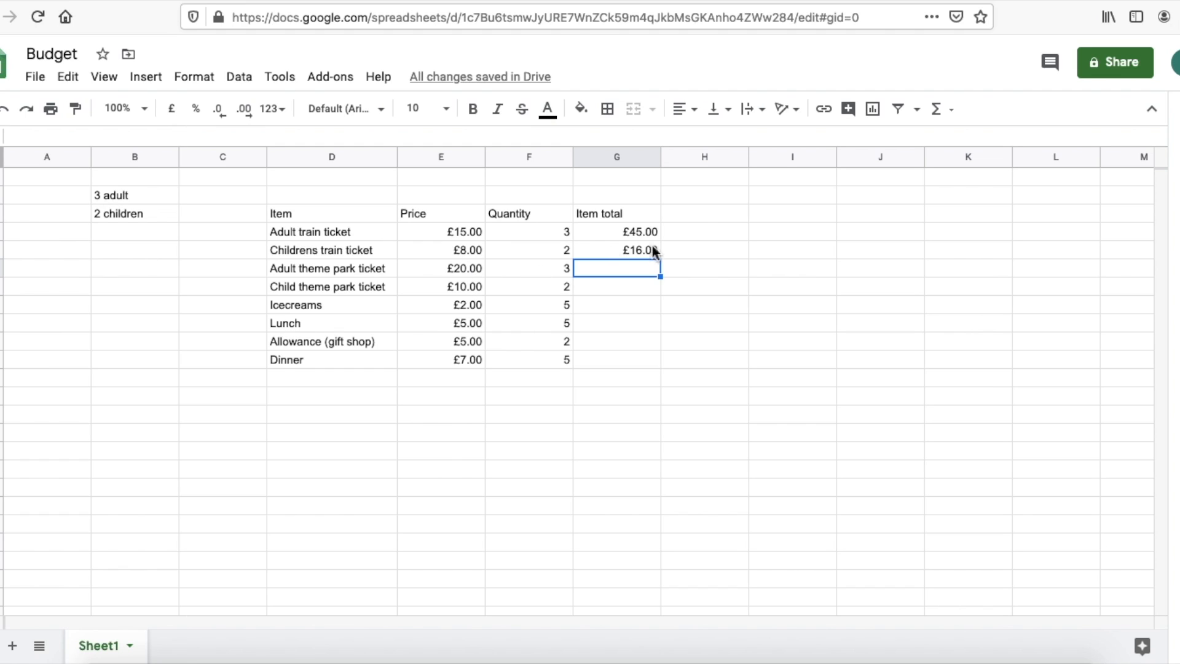
{"action": "left_click_drag", "start_coordinate": [648, 239], "coordinate": [648, 255]}
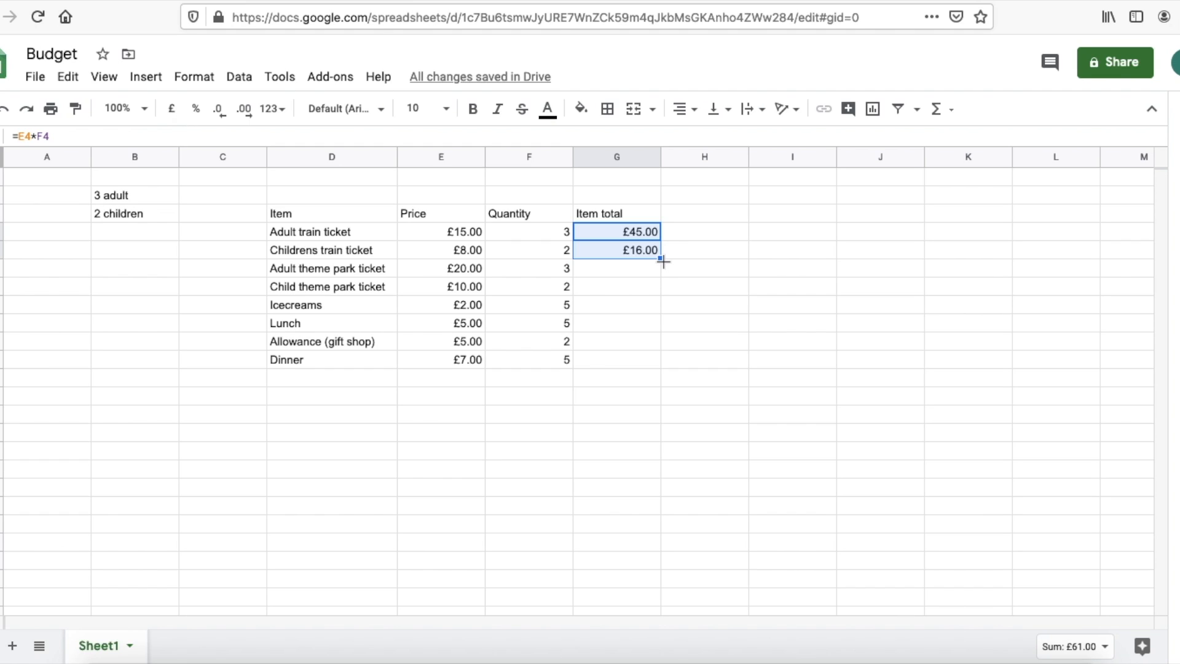
{"action": "left_click_drag", "start_coordinate": [663, 262], "coordinate": [662, 294]}
{"action": "left_click_drag", "start_coordinate": [661, 340], "coordinate": [658, 366]}
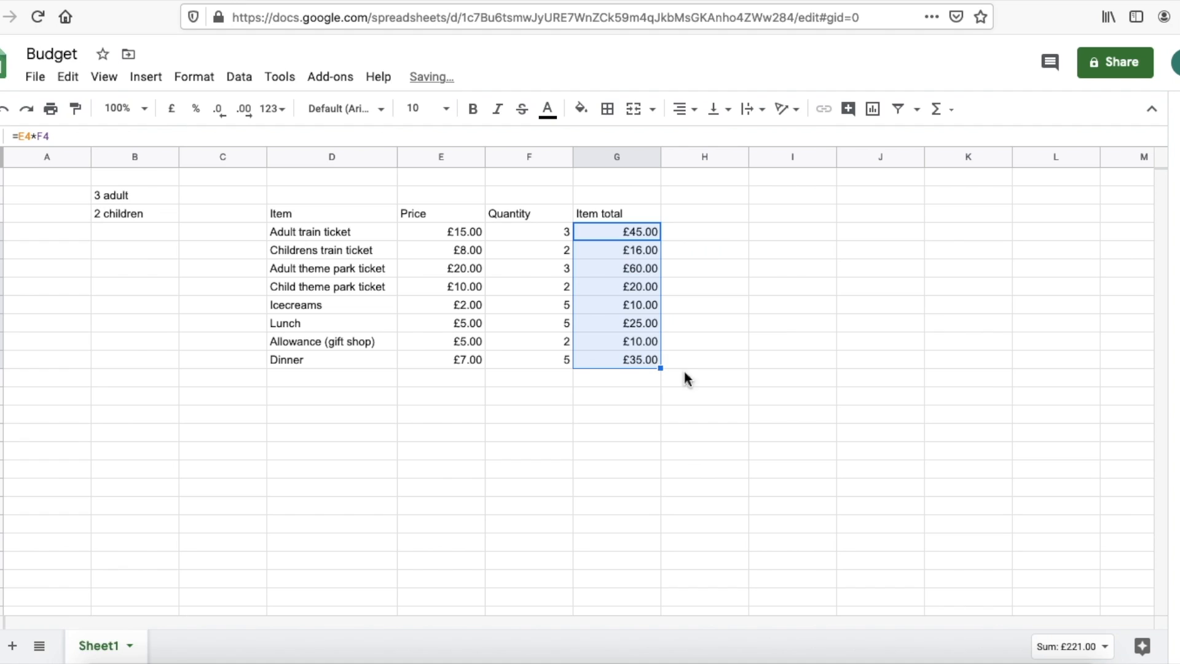
{"action": "left_click", "coordinate": [639, 396]}
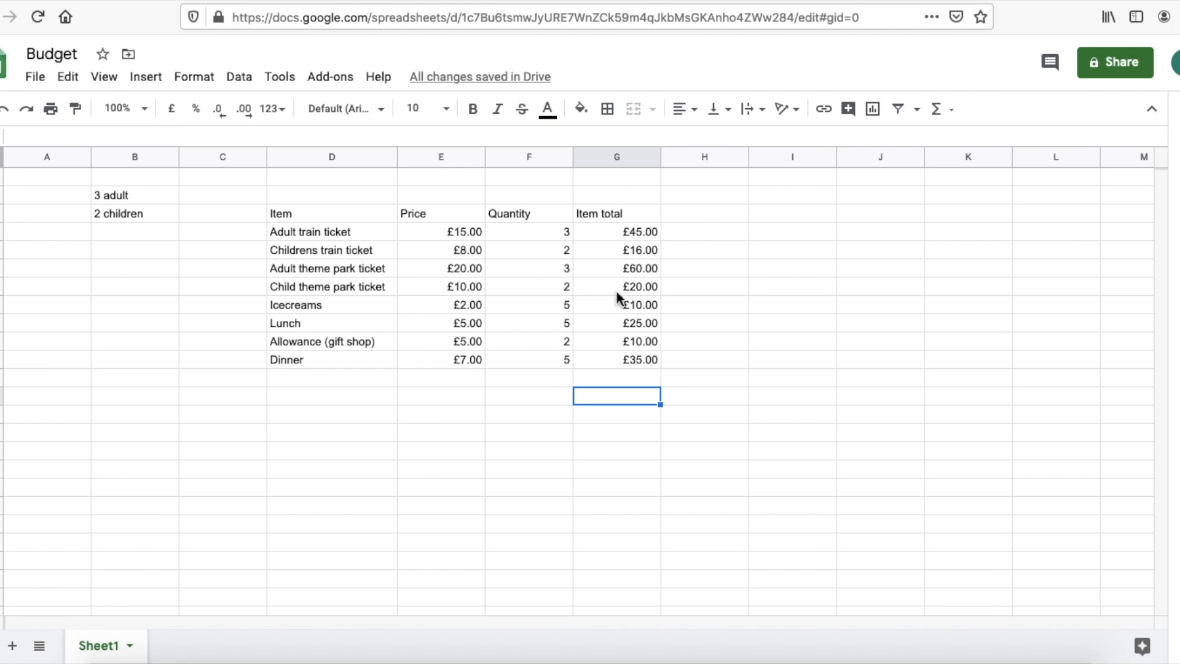
- Check the copied item total formulas for Lunch in G9 and the child theme park ticket in G7
{"action": "double_click", "coordinate": [639, 326]}
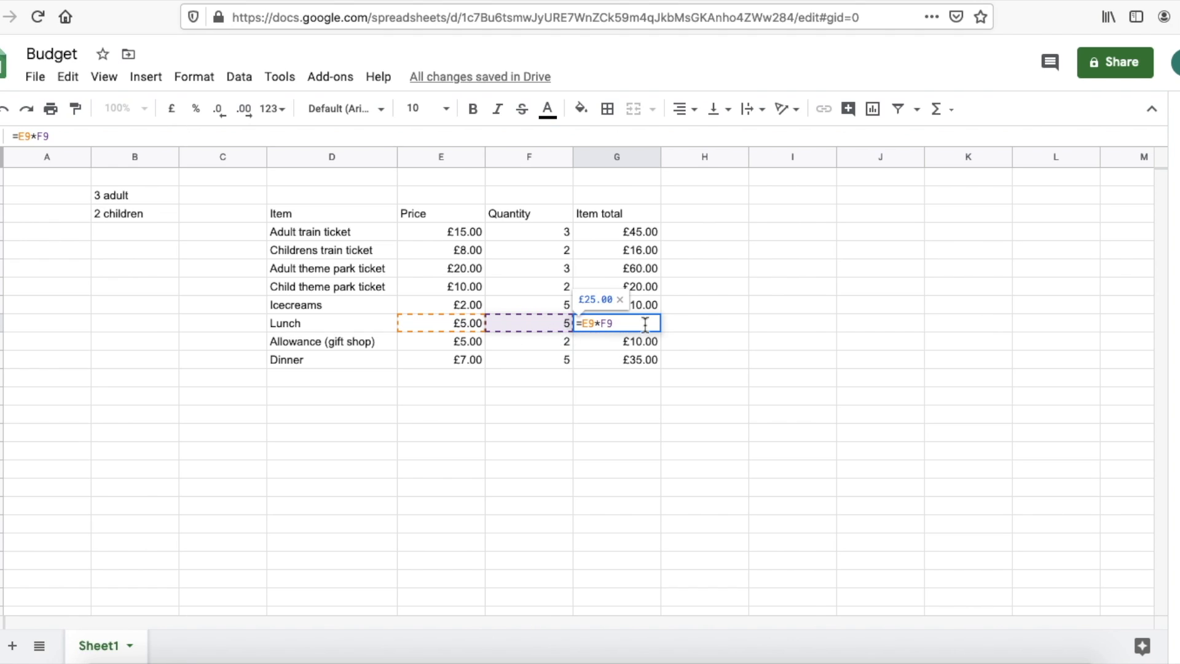
{"action": "left_click", "coordinate": [705, 330]}
{"action": "double_click", "coordinate": [639, 287]}
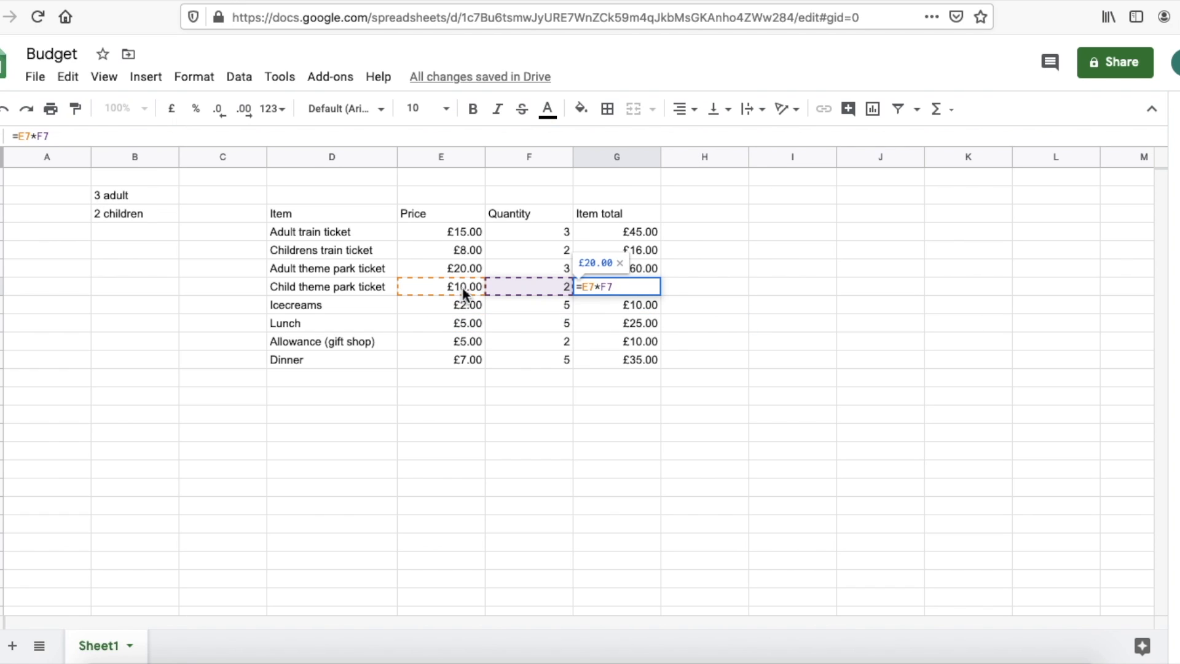
{"action": "left_click", "coordinate": [726, 322]}
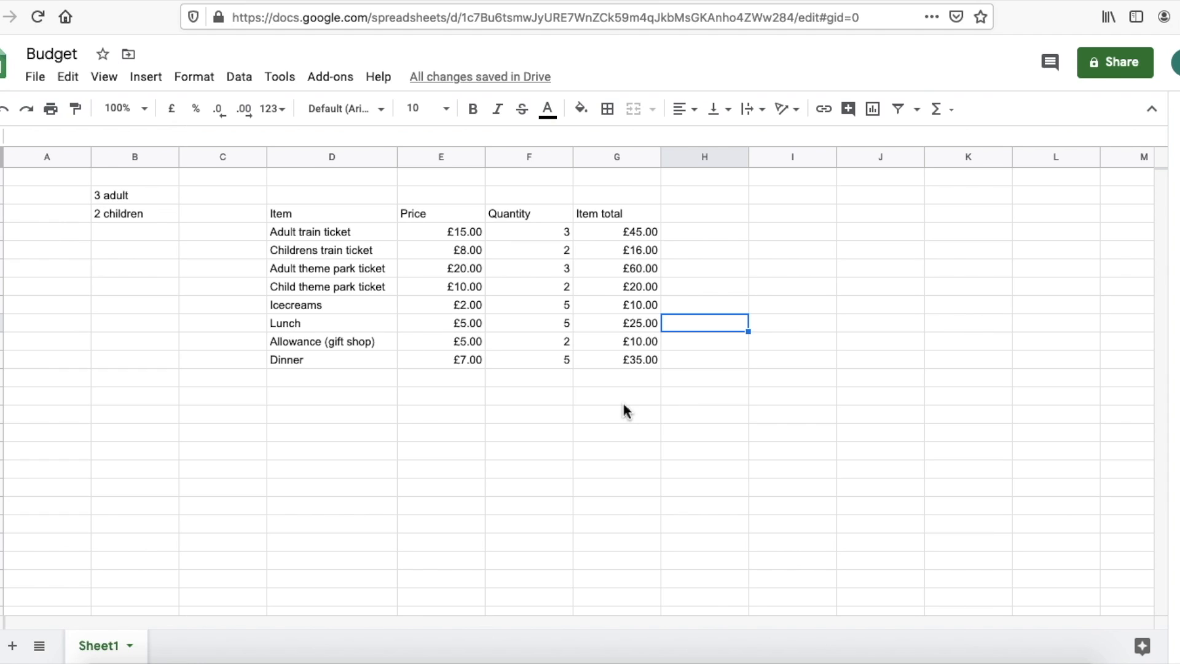
- Add the label Total in F13, below the Quantity column
{"action": "left_click", "coordinate": [515, 400]}
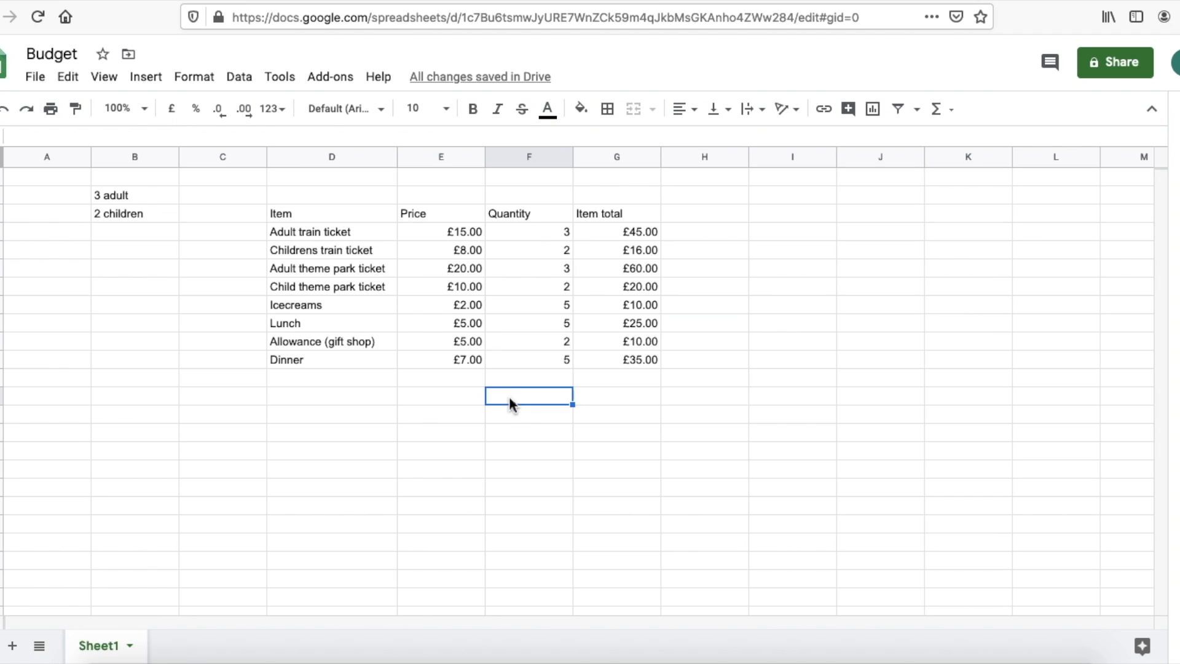
{"action": "type", "text": "Total"}
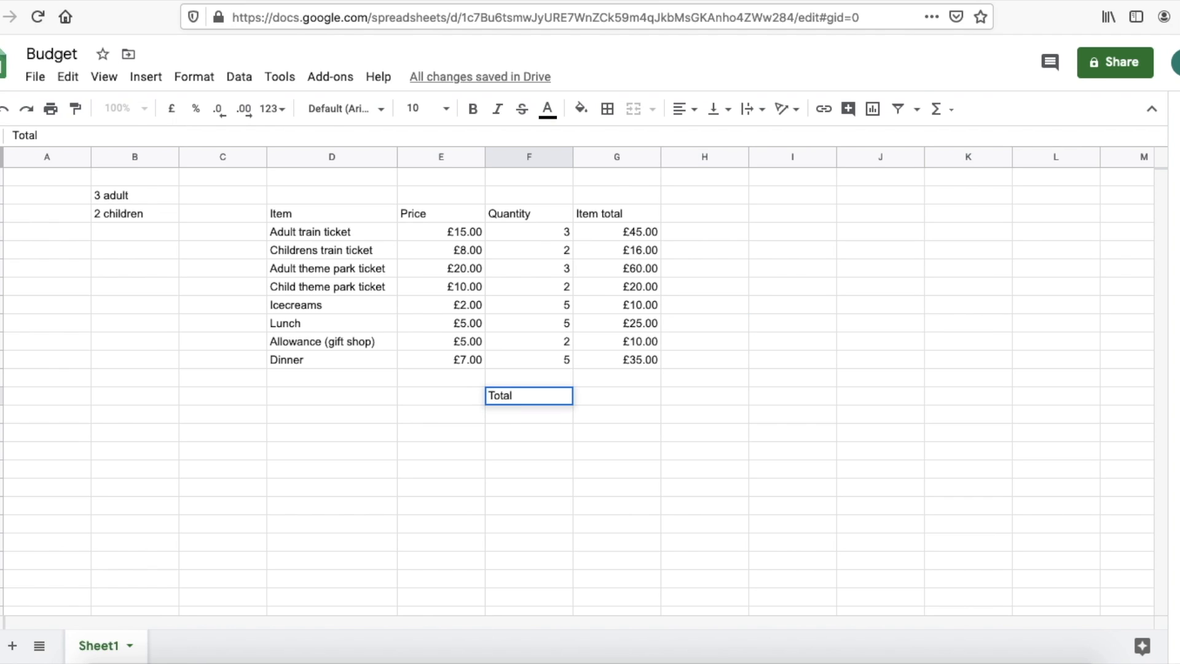
{"action": "key", "text": "Return"}
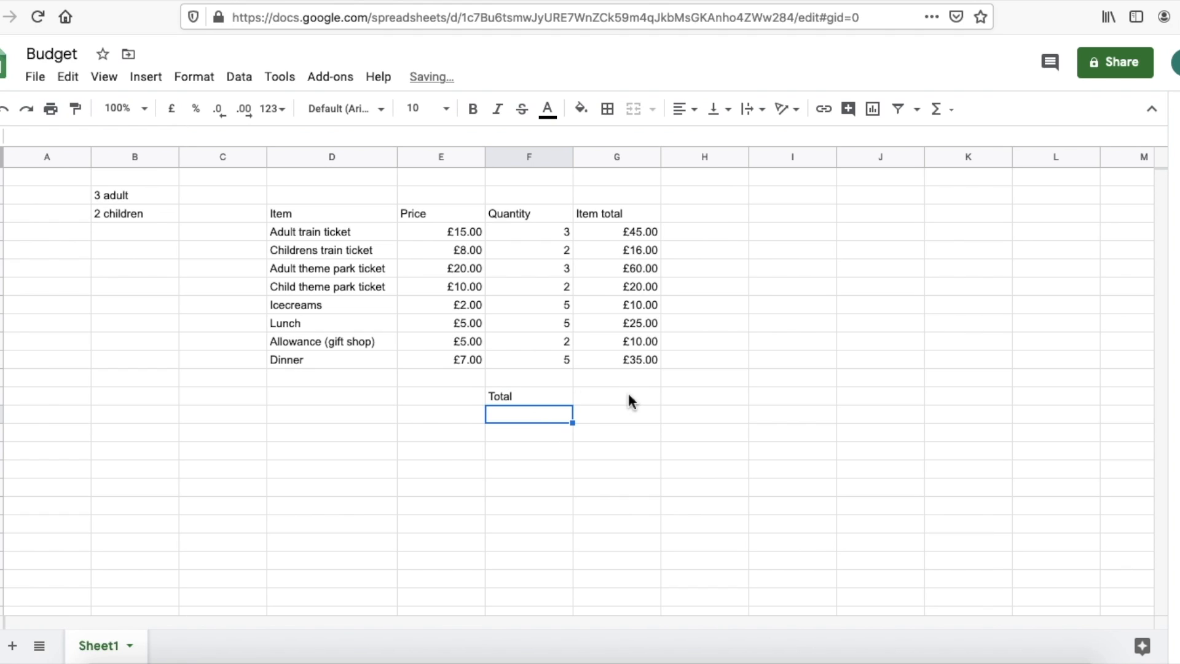
- Calculate the overall total in G13, beside the Total label, with the formula =SUM(G4:G11)
{"action": "left_click", "coordinate": [629, 394]}
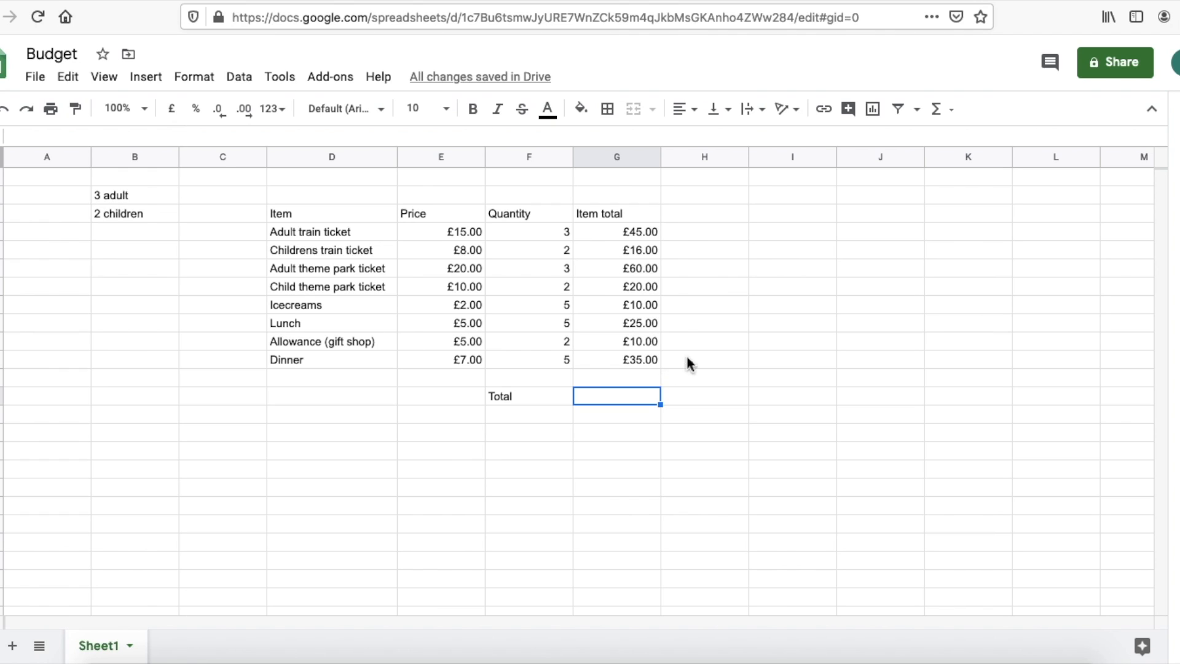
{"action": "left_click", "coordinate": [938, 110]}
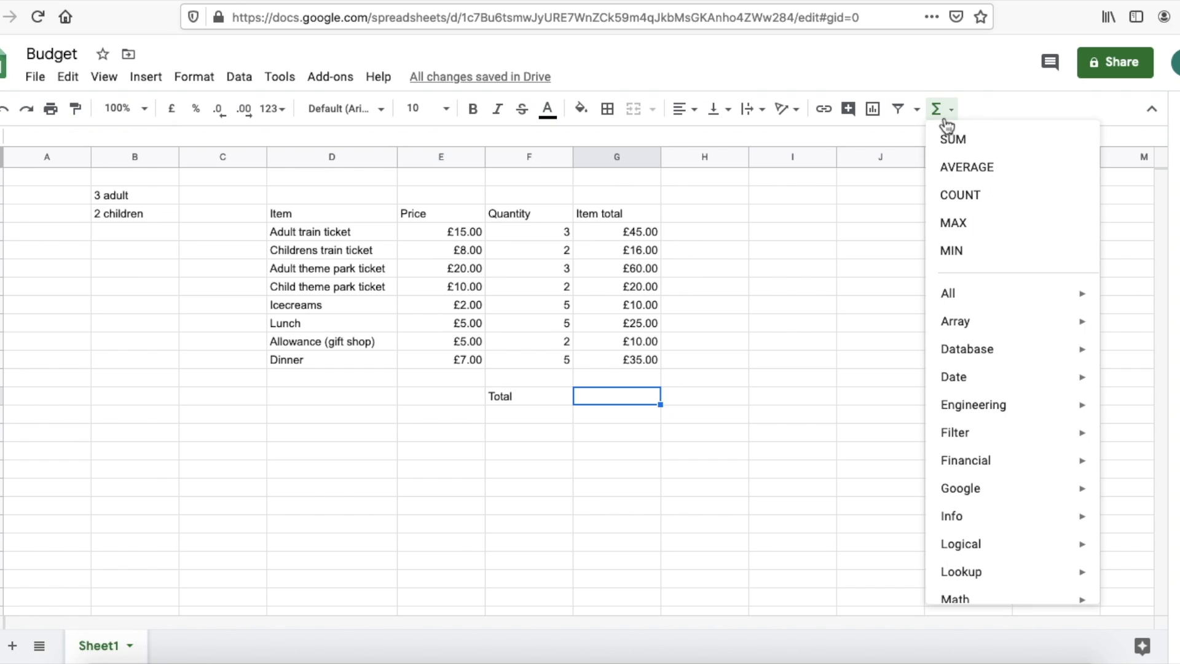
{"action": "left_click", "coordinate": [953, 140]}
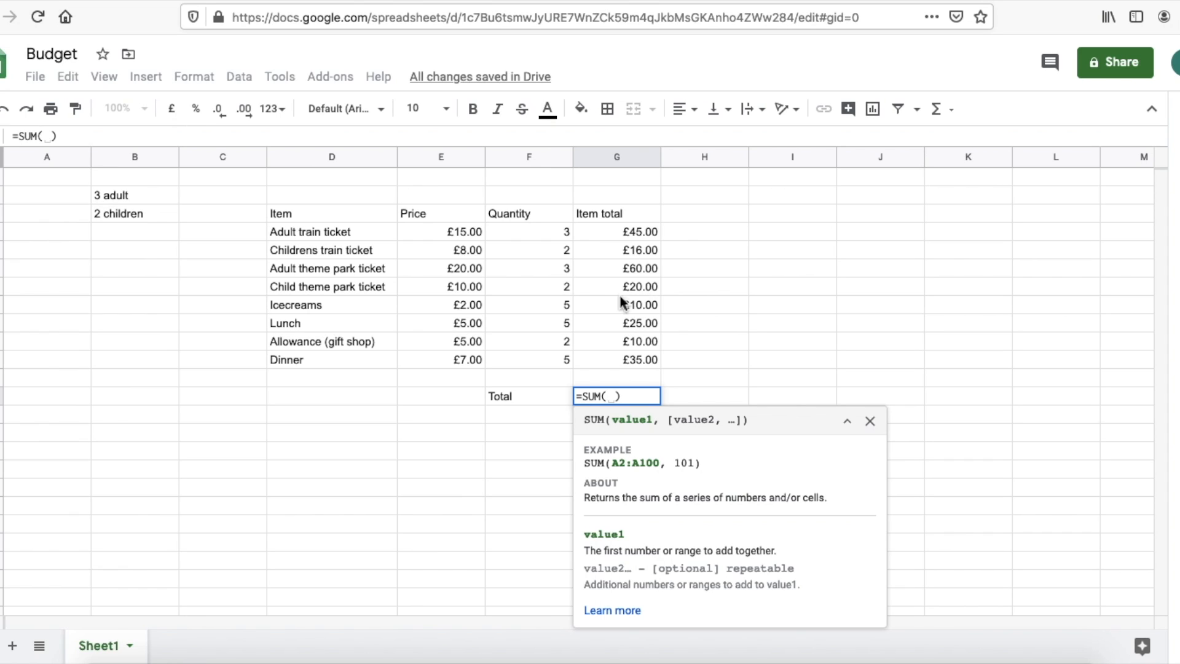
{"action": "left_click", "coordinate": [649, 235]}
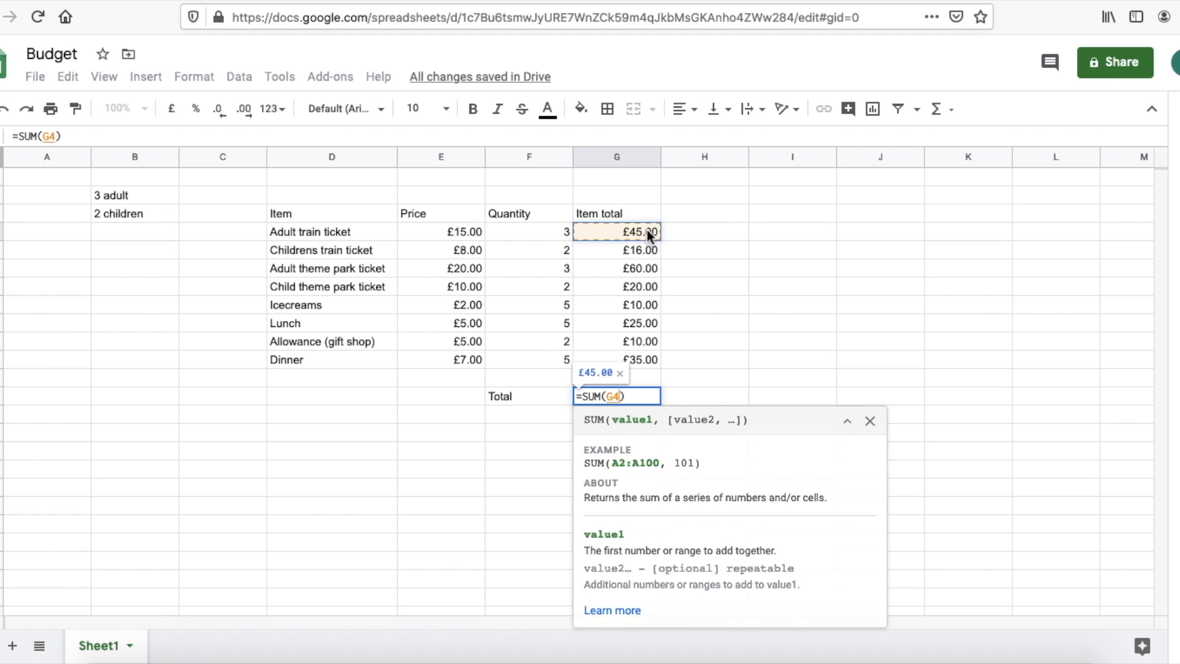
{"action": "left_click_drag", "start_coordinate": [649, 245], "coordinate": [637, 359]}
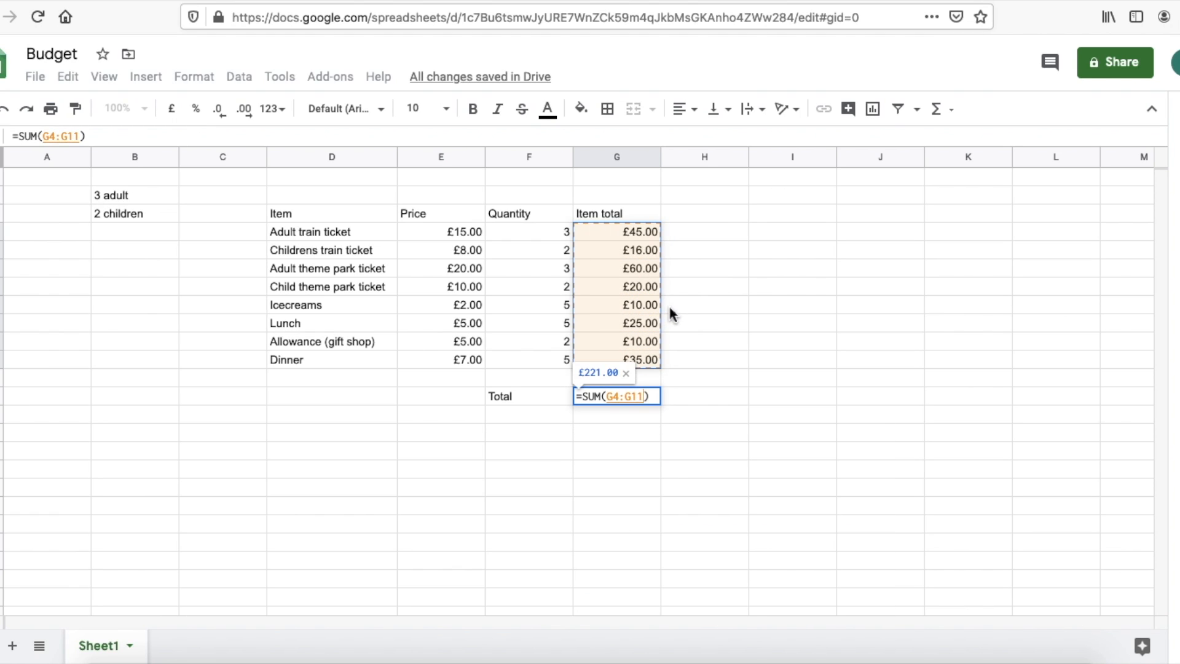
{"action": "key", "text": "Return"}
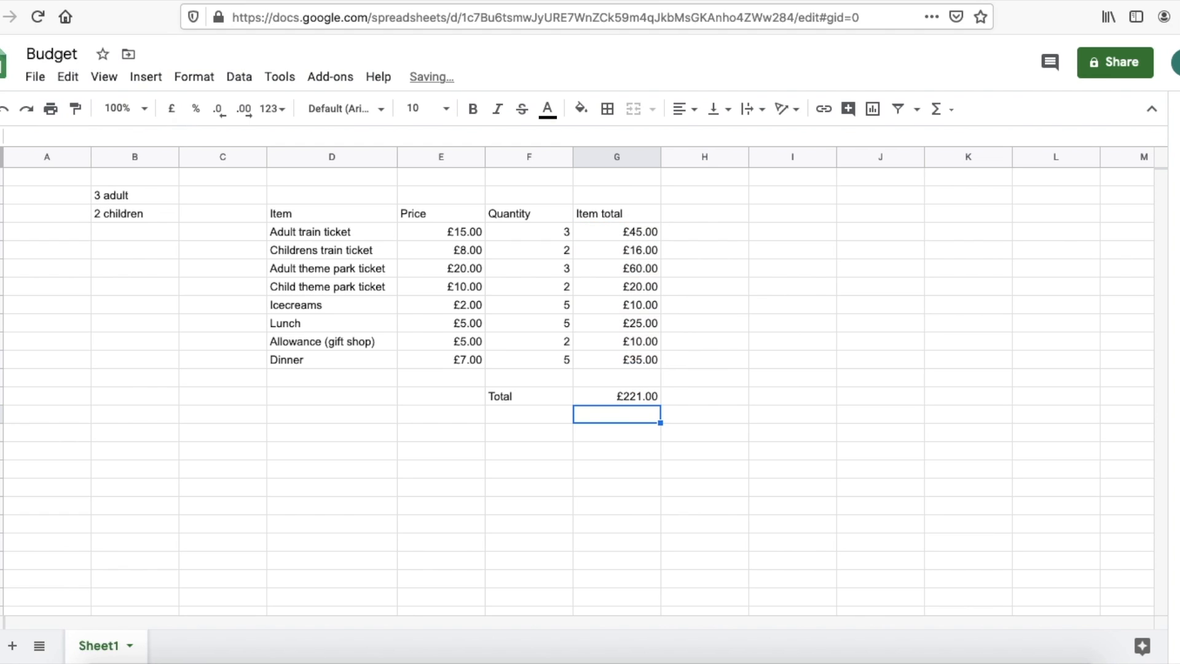
- Clear the SUM formula from the overall total cell G13
{"action": "left_click", "coordinate": [636, 395]}
{"action": "double_click", "coordinate": [660, 399]}
{"action": "left_click_drag", "start_coordinate": [661, 403], "coordinate": [559, 391]}
{"action": "key", "text": "BackSpace"}
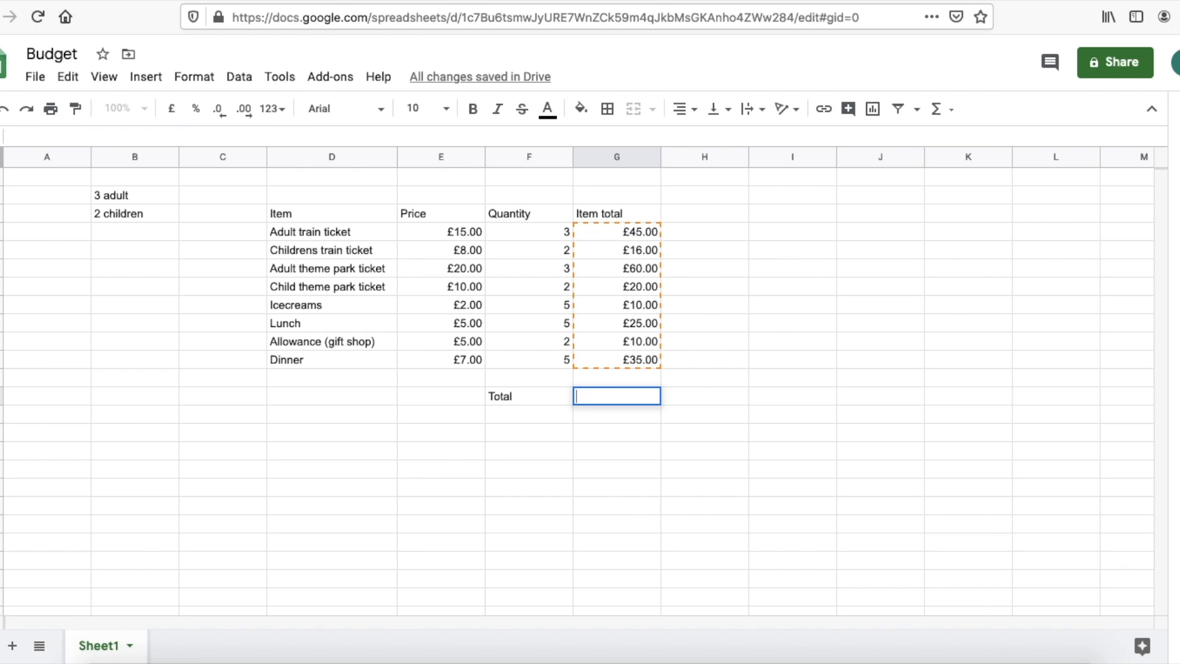
{"action": "left_click", "coordinate": [586, 439]}
- Insert the SUM function again in the emptied cell G13, adding up the item totals in G4:G11
{"action": "left_click", "coordinate": [609, 399]}
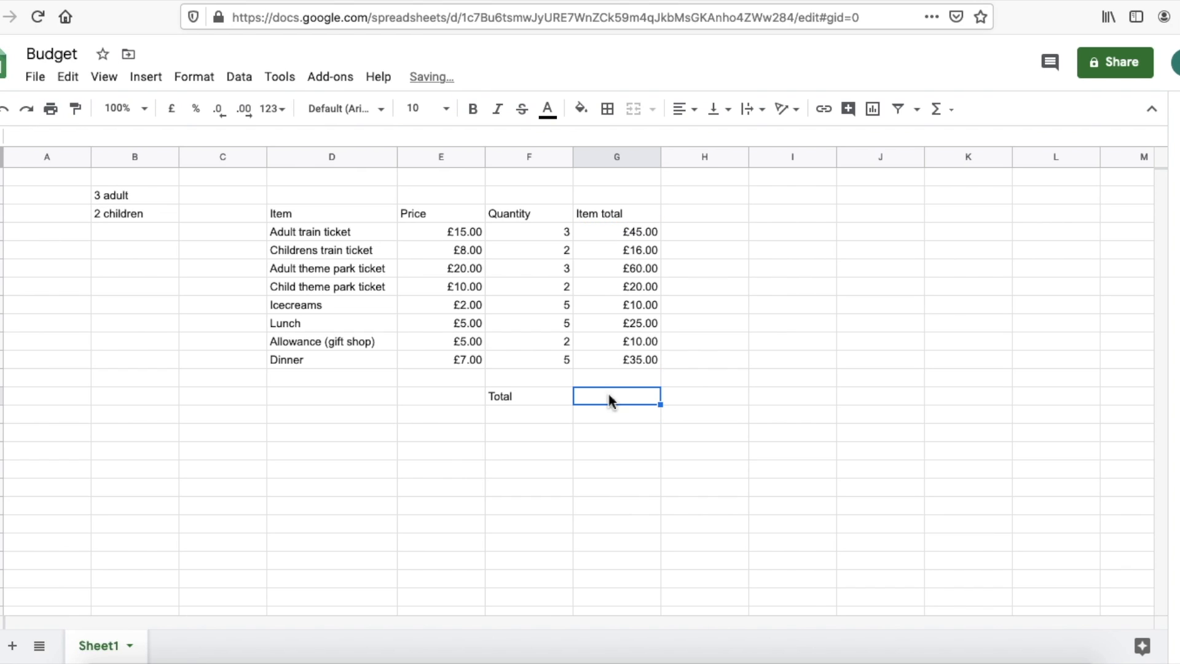
{"action": "left_click", "coordinate": [941, 111]}
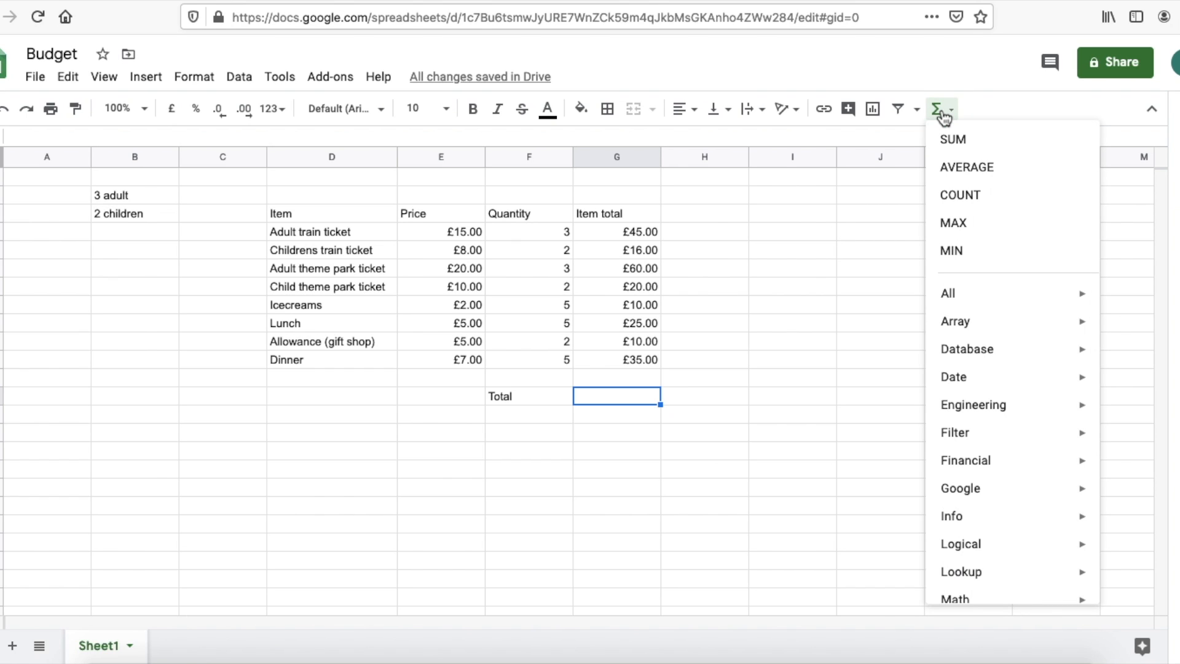
{"action": "left_click", "coordinate": [954, 139]}
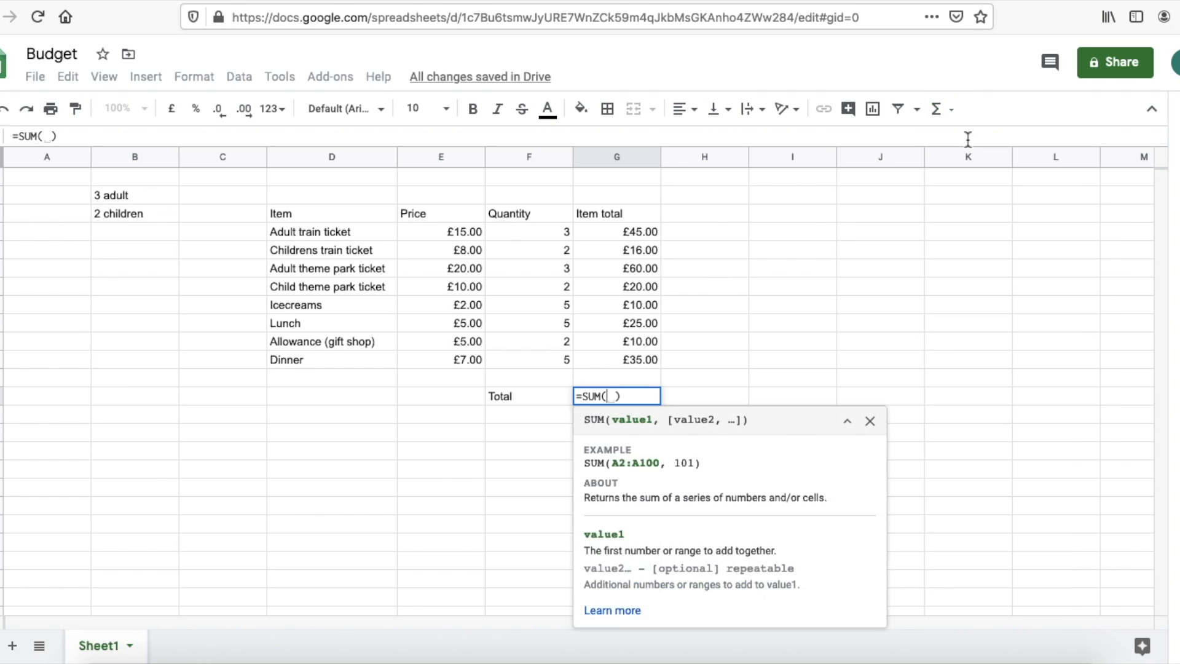
{"action": "left_click_drag", "start_coordinate": [639, 239], "coordinate": [638, 369]}
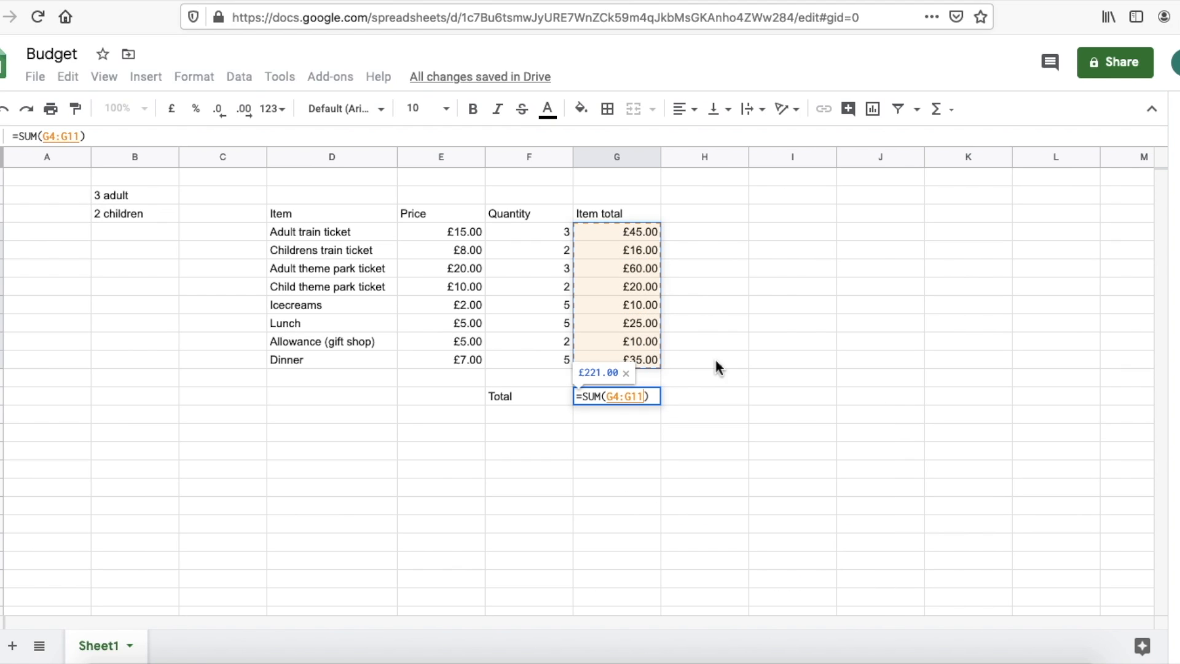
{"action": "key", "text": "Return"}
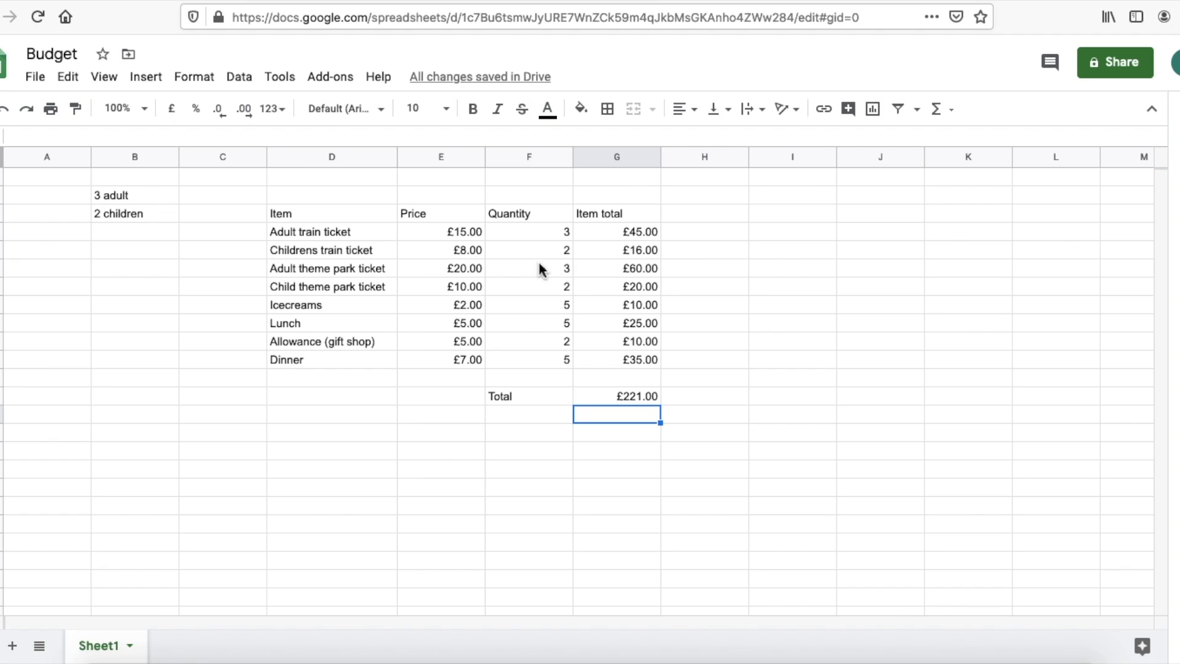
- Set the adult train ticket price in E4 to 17 and check the item total formula in G4
{"action": "double_click", "coordinate": [467, 236]}
{"action": "key", "text": "BackSpace"}
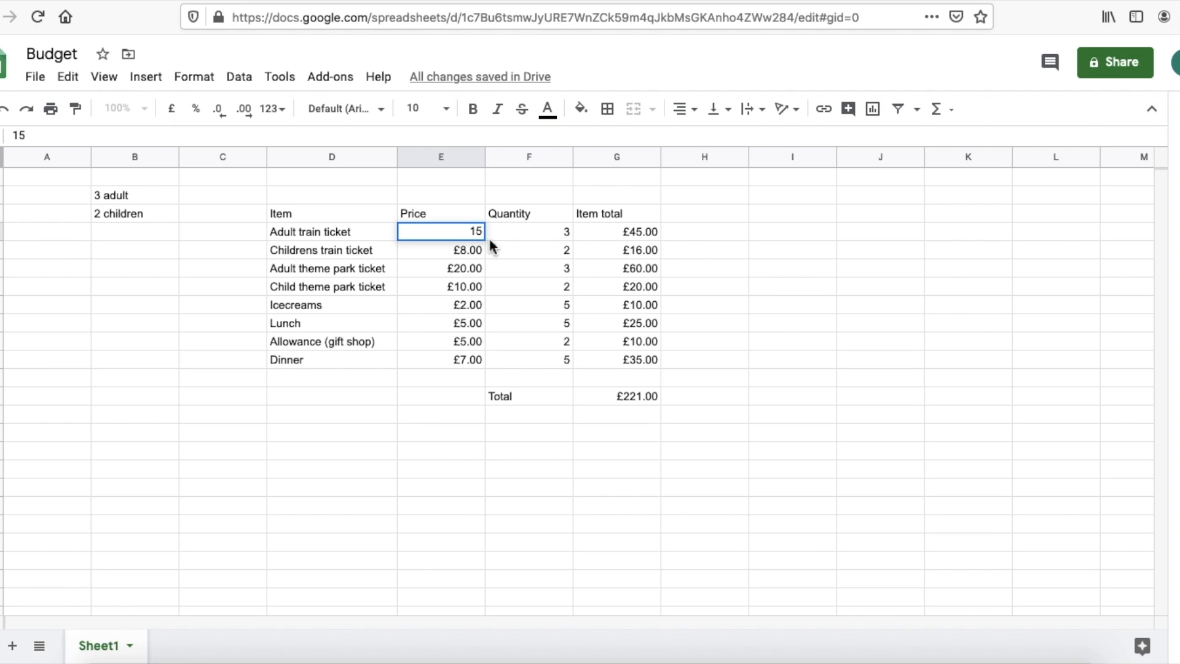
{"action": "type", "text": "7"}
{"action": "left_click", "coordinate": [744, 307]}
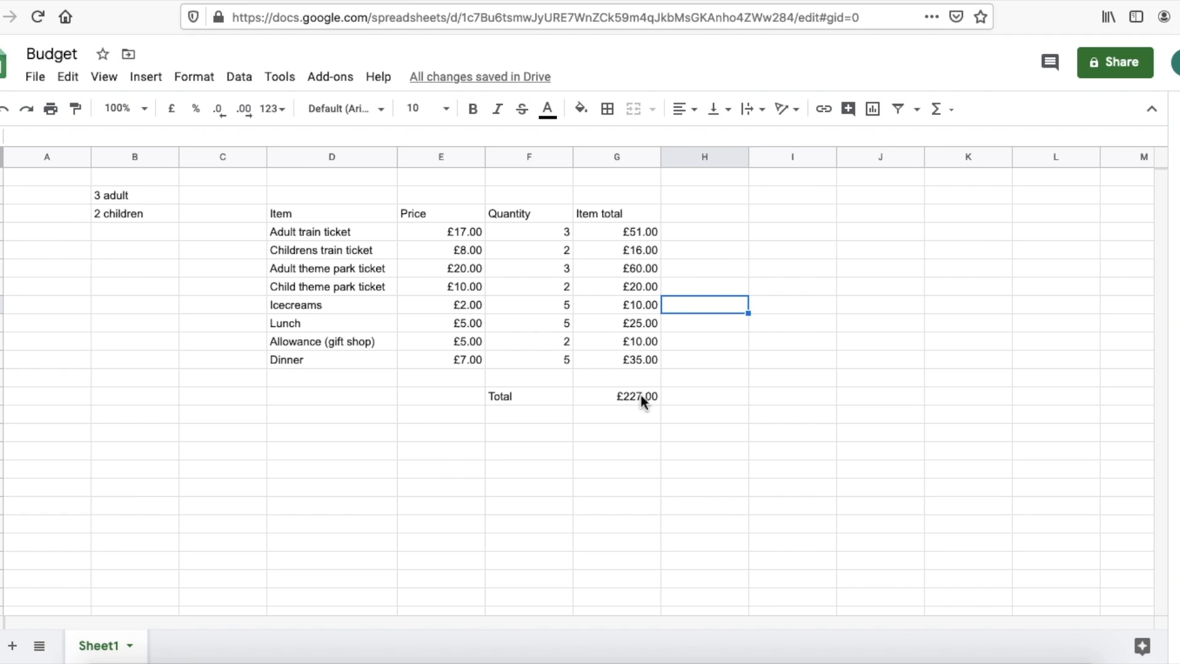
{"action": "double_click", "coordinate": [635, 237]}
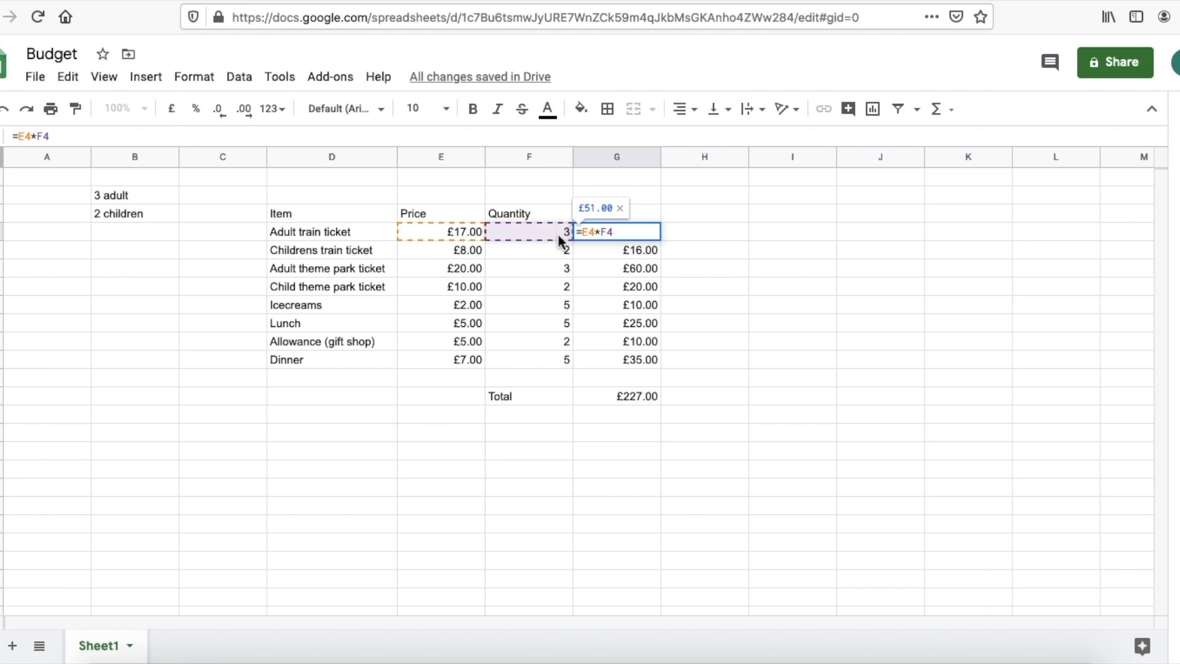
{"action": "left_click", "coordinate": [747, 346]}
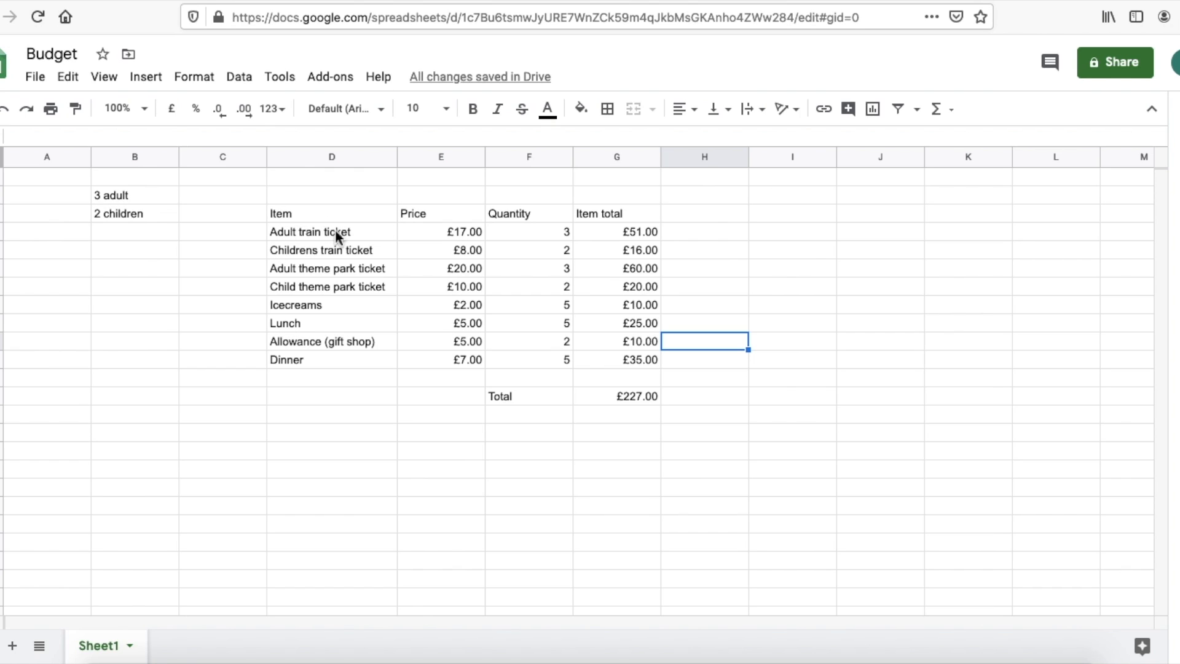
- Format the header cells Item, Price, Quantity and Item total in D3:G3 as bold with font size 12
{"action": "left_click_drag", "start_coordinate": [293, 212], "coordinate": [639, 225]}
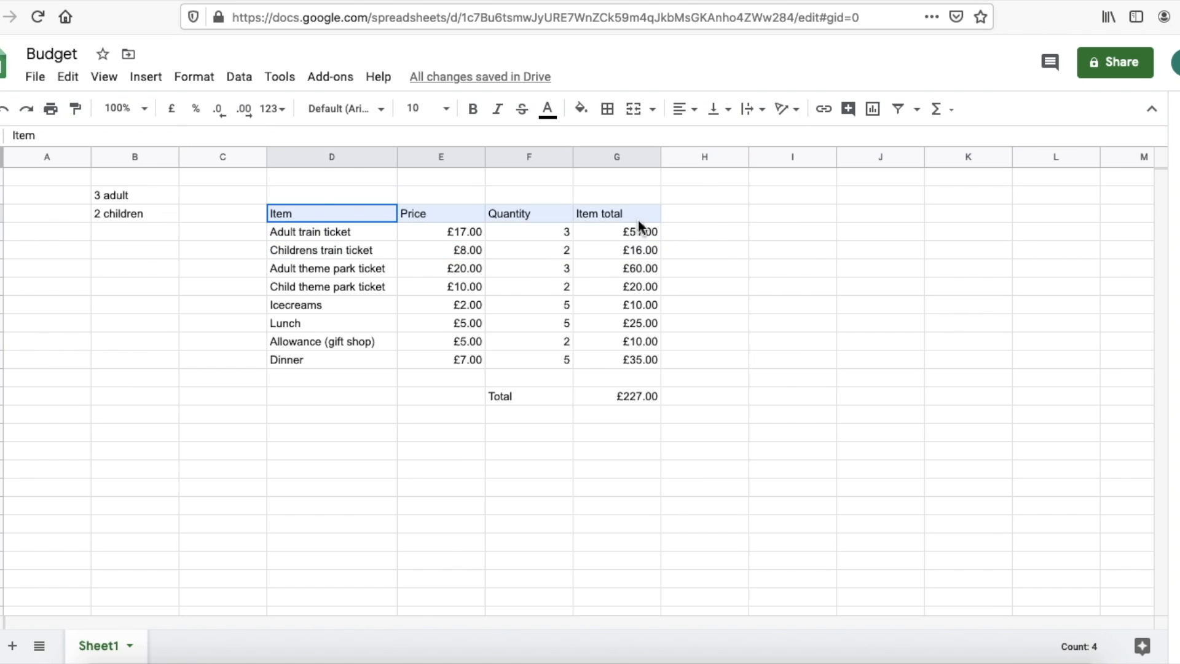
{"action": "left_click", "coordinate": [473, 110]}
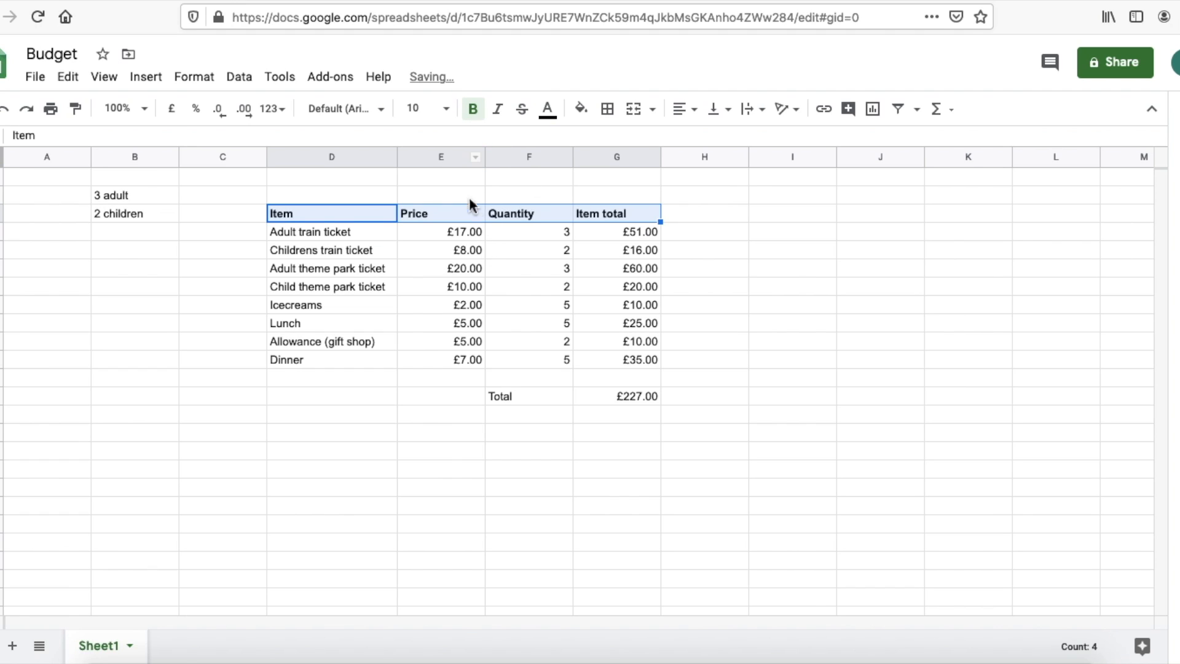
{"action": "left_click", "coordinate": [482, 274]}
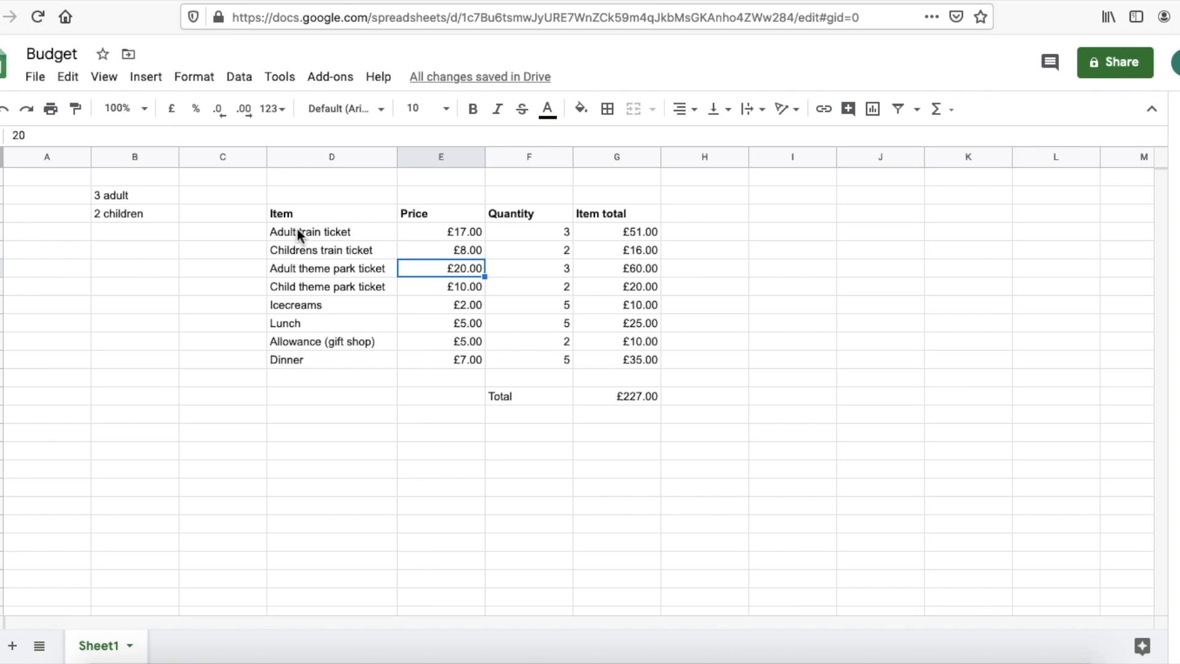
{"action": "left_click_drag", "start_coordinate": [290, 217], "coordinate": [619, 223]}
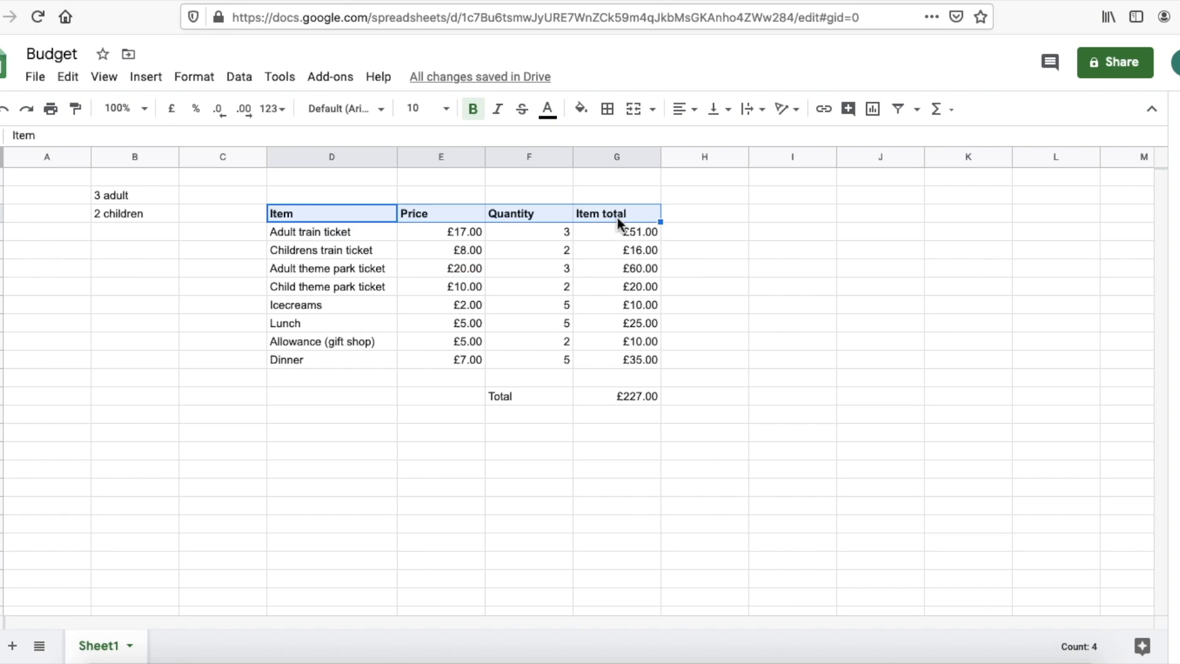
{"action": "left_click", "coordinate": [446, 112]}
{"action": "left_click", "coordinate": [420, 305]}
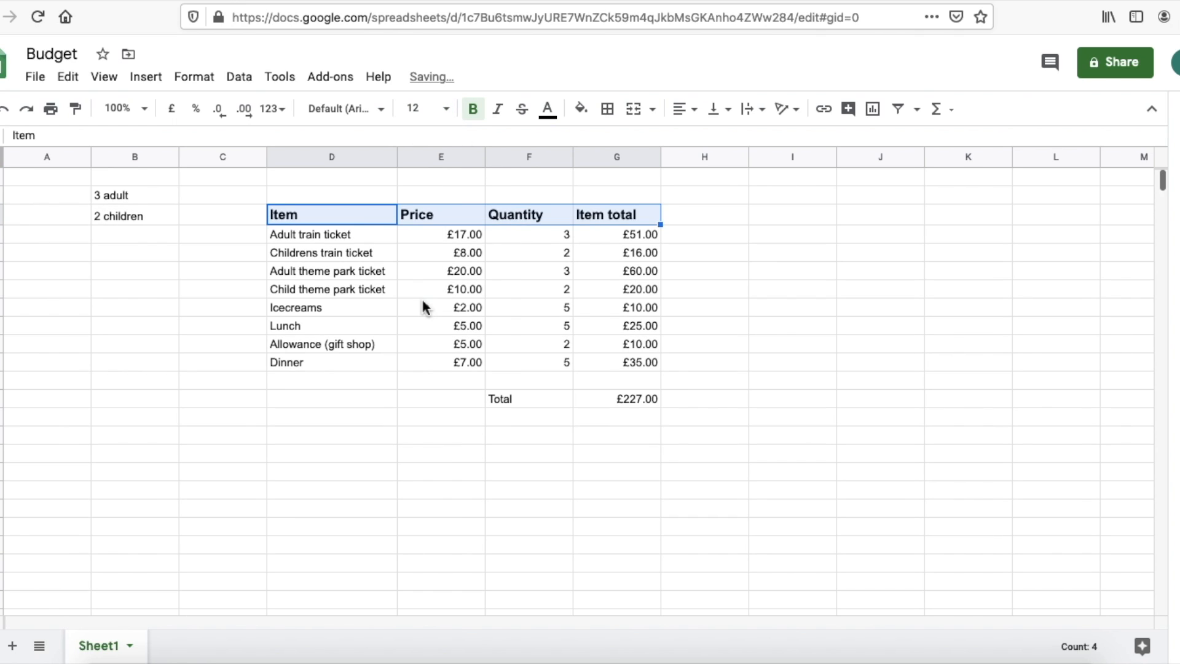
{"action": "left_click", "coordinate": [729, 271]}
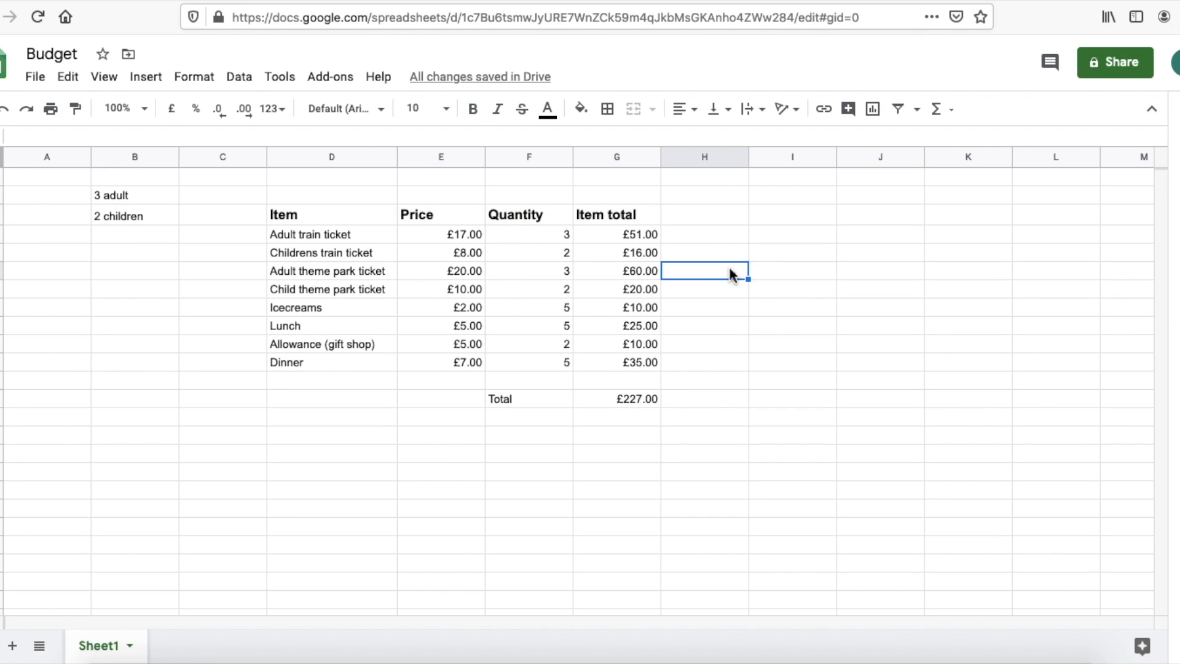
- Make the Total label in F13 bold with font size 12
{"action": "left_click", "coordinate": [511, 398]}
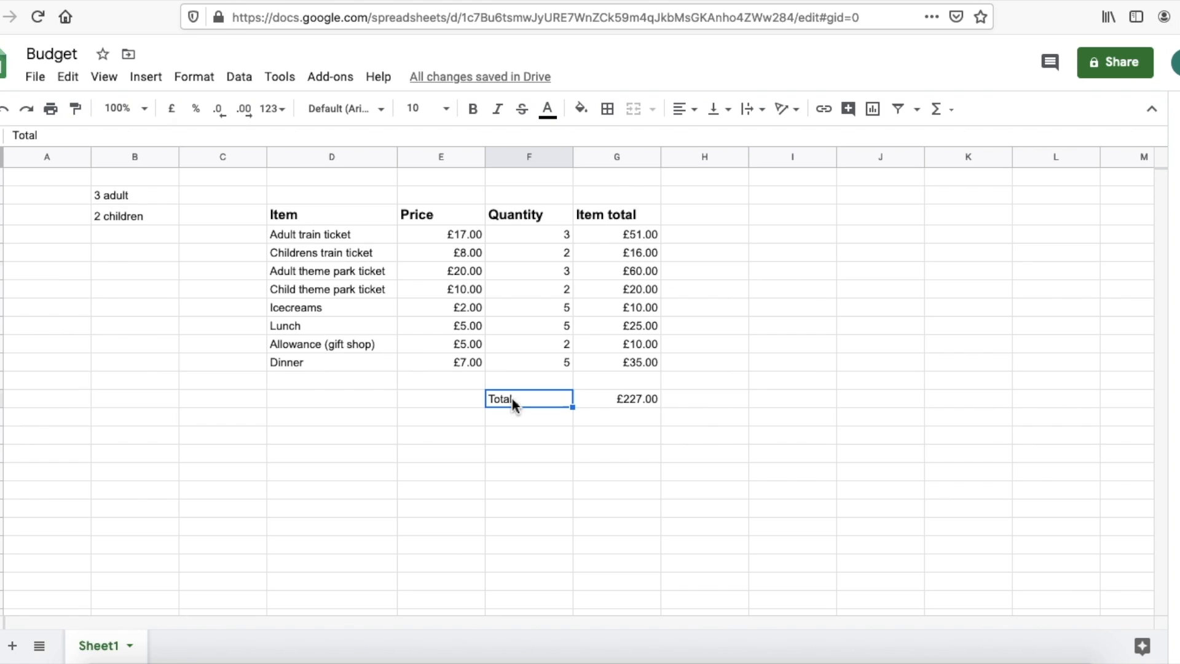
{"action": "left_click", "coordinate": [474, 116]}
{"action": "left_click", "coordinate": [443, 110]}
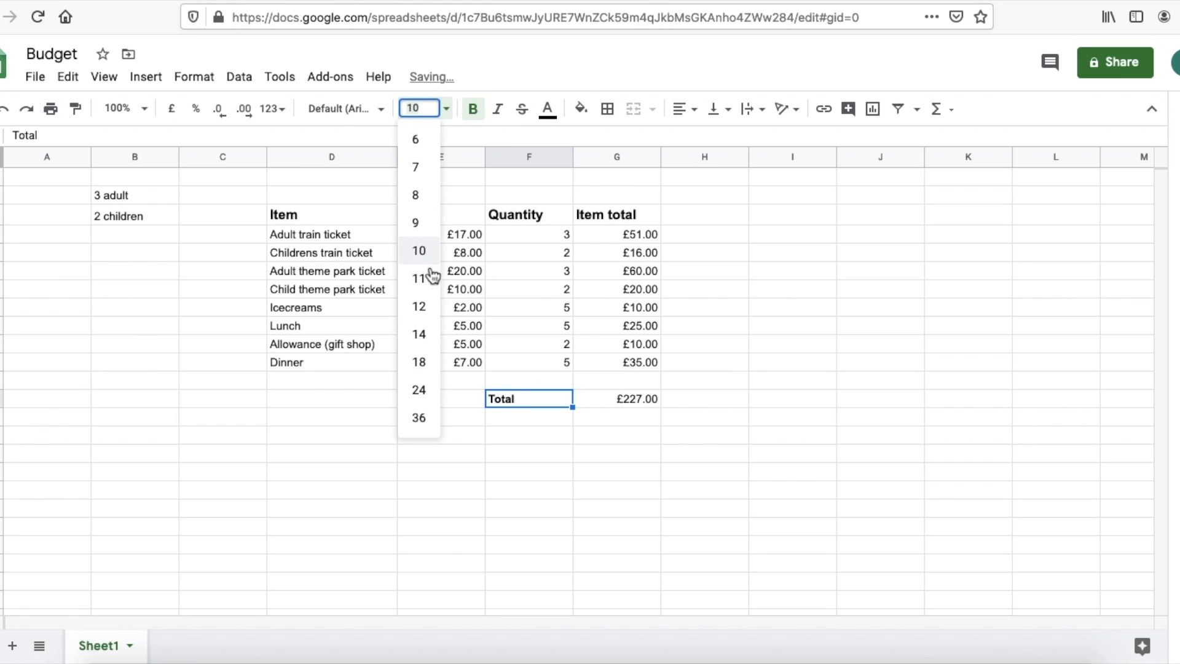
{"action": "left_click", "coordinate": [419, 306]}
{"action": "left_click", "coordinate": [365, 423]}
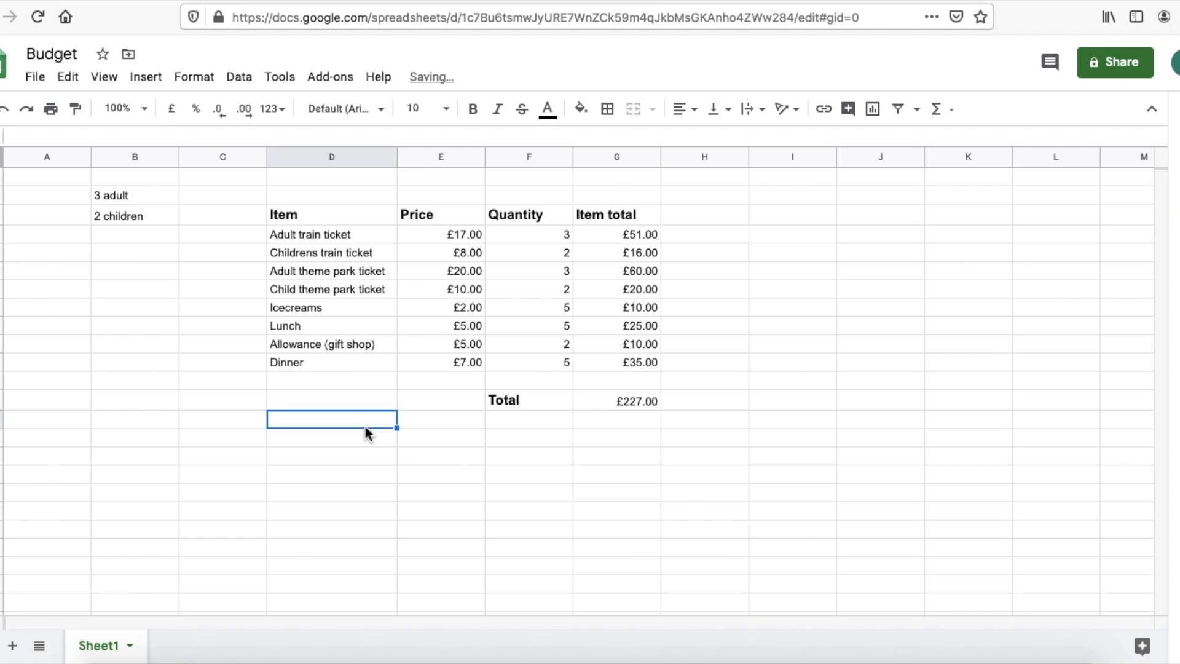